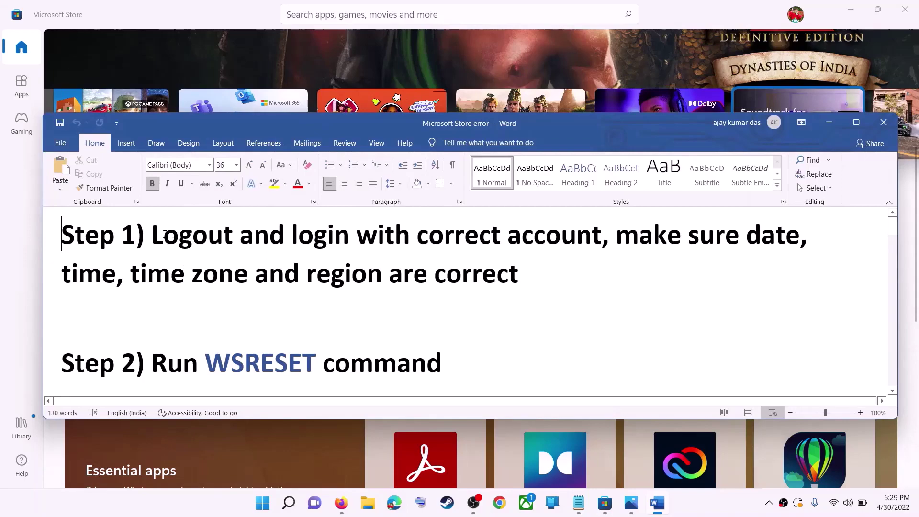
# - Highlight 'Logout and login with correct account' under Step 1 in the Microsoft Store error notes
pyautogui.moveTo(153, 234); pyautogui.dragTo(601, 236)
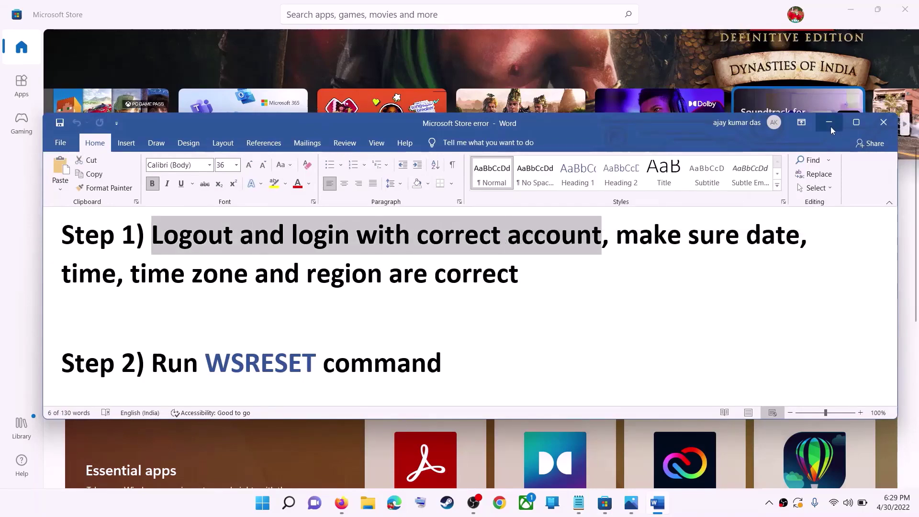
# - Sign out of the Store profile and sign back in with the correct saved Microsoft account
pyautogui.click(832, 127)
pyautogui.scroll(5, 641, 239)
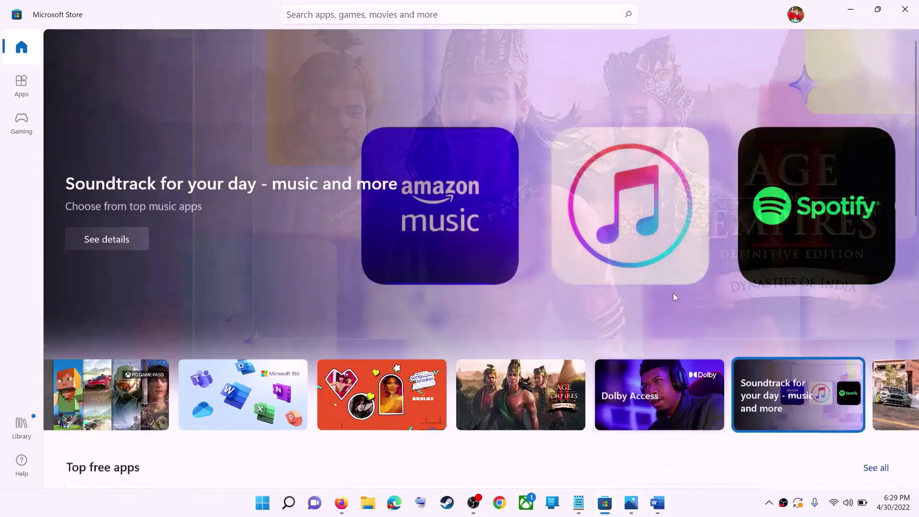
pyautogui.scroll(-1, 674, 295)
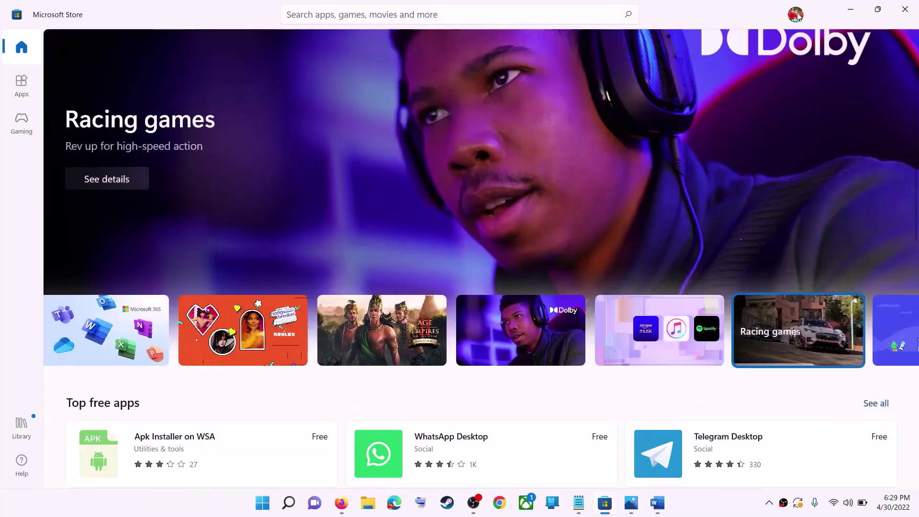
pyautogui.click(796, 17)
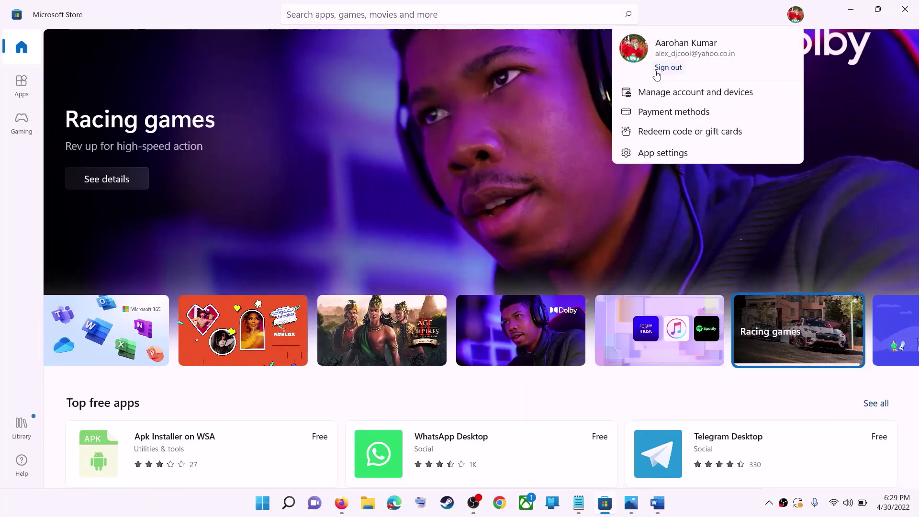
pyautogui.click(657, 71)
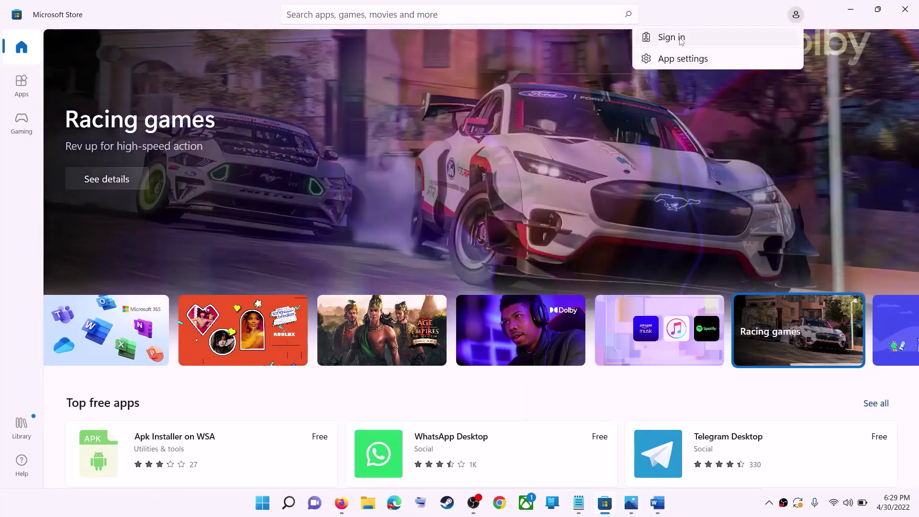
pyautogui.click(680, 38)
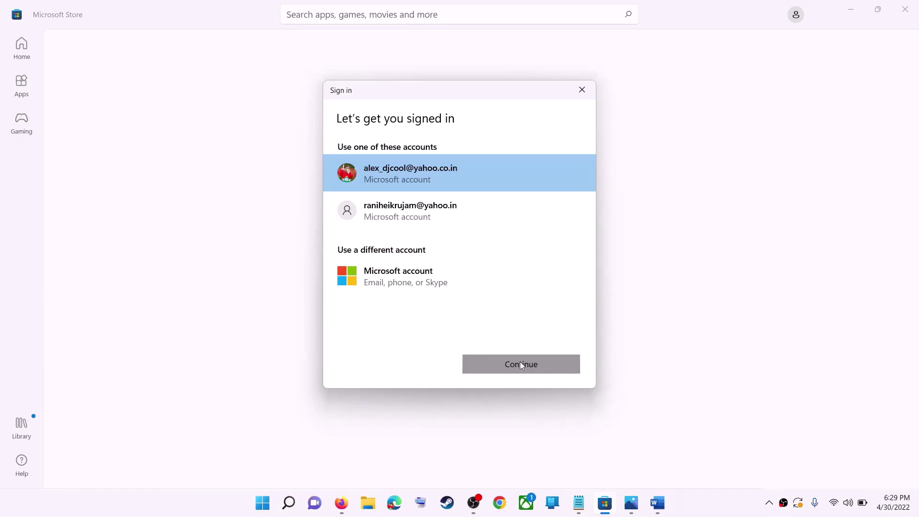
pyautogui.click(521, 365)
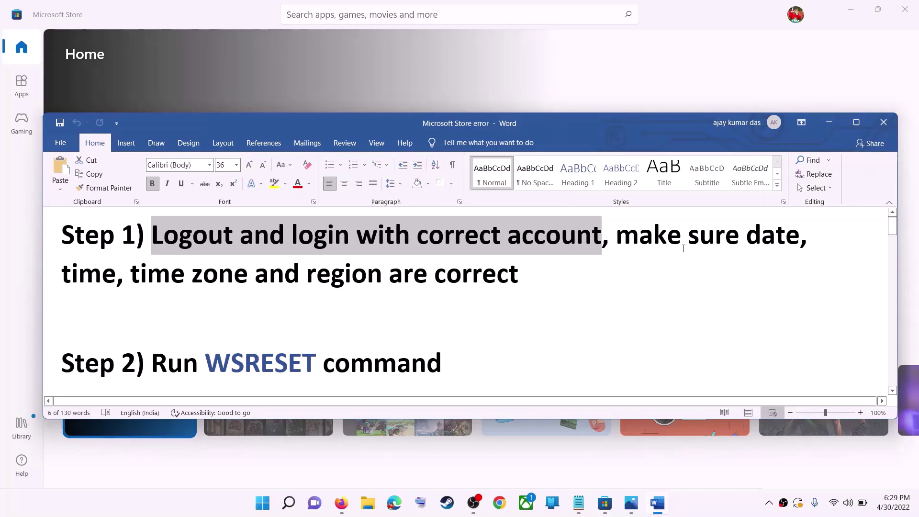
# - Confirm in Date & time that the zone is UTC+05:30 Chennai, Kolkata, Mumbai, New Delhi
pyautogui.moveTo(684, 248); pyautogui.dragTo(467, 267)
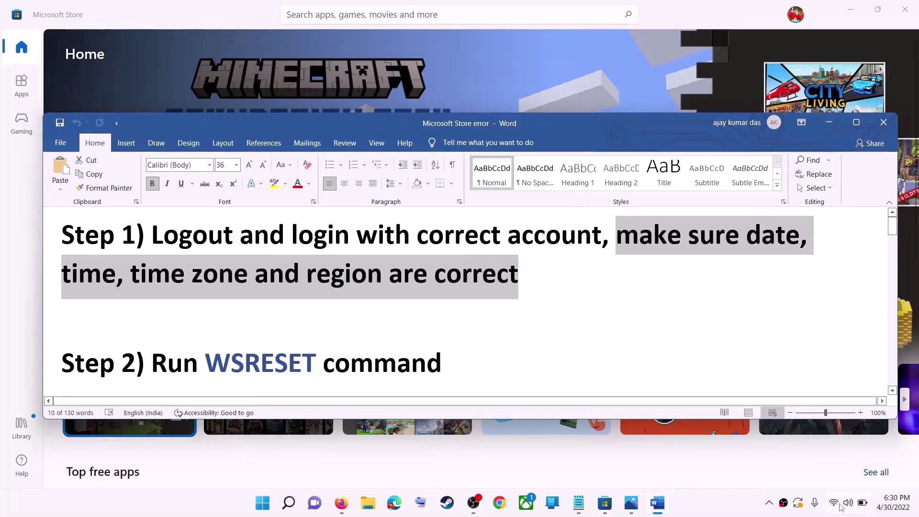
pyautogui.rightClick(893, 502)
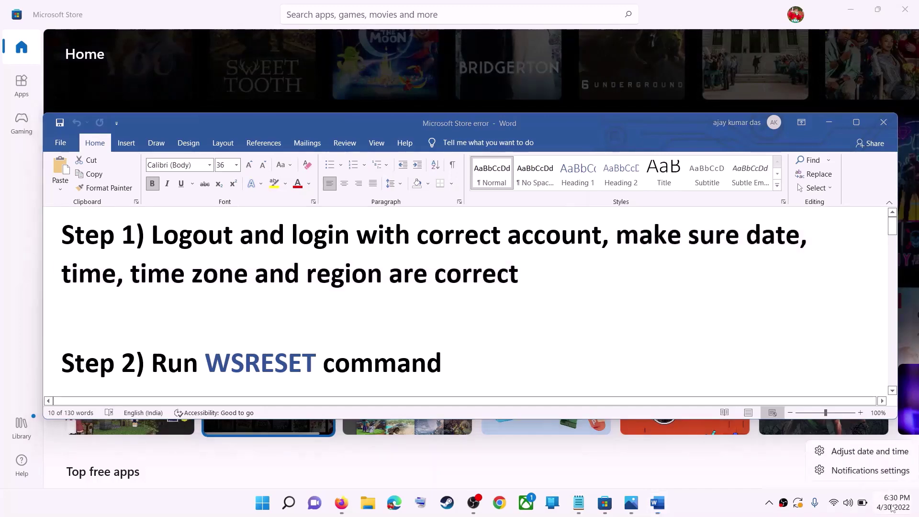
pyautogui.click(866, 452)
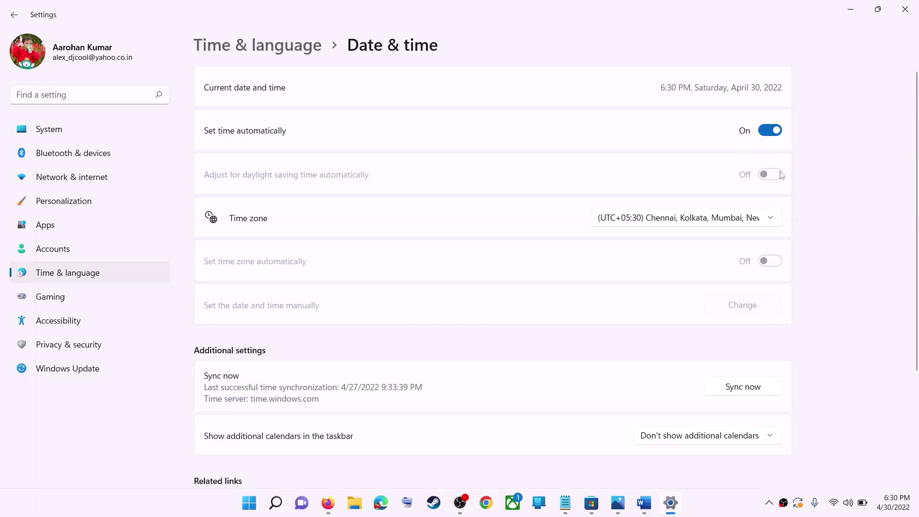
pyautogui.click(675, 223)
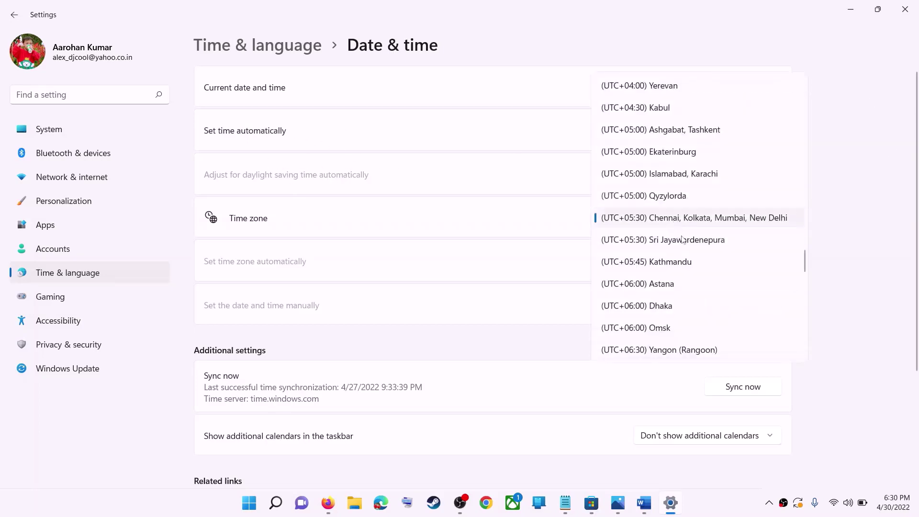
pyautogui.click(702, 218)
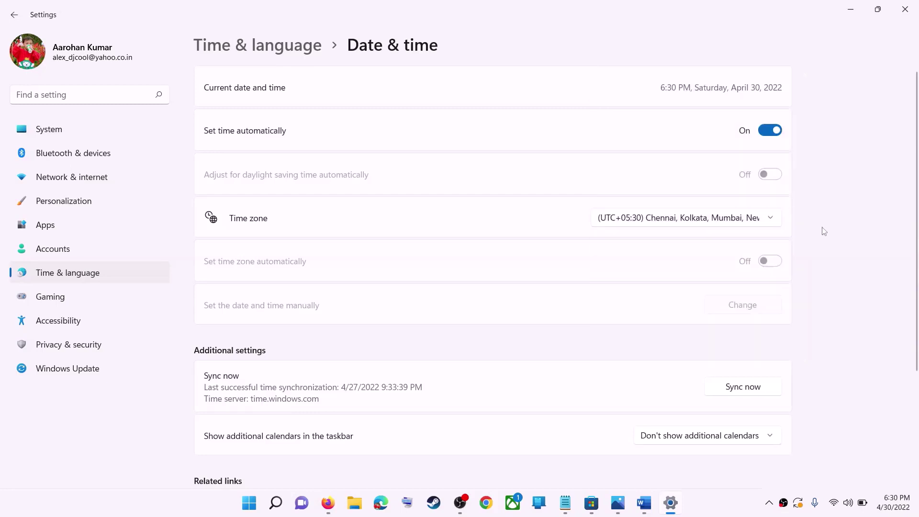
pyautogui.scroll(-2, 826, 269)
pyautogui.scroll(-2, 825, 269)
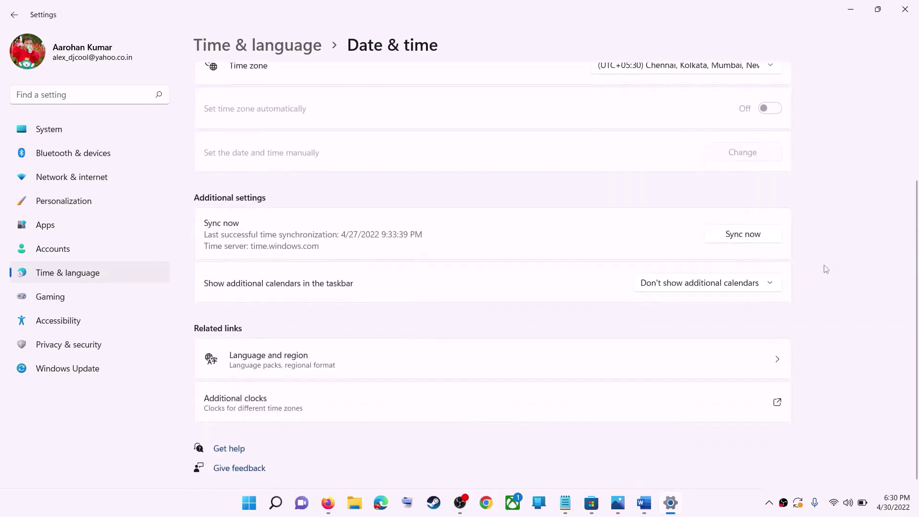
pyautogui.scroll(2, 687, 320)
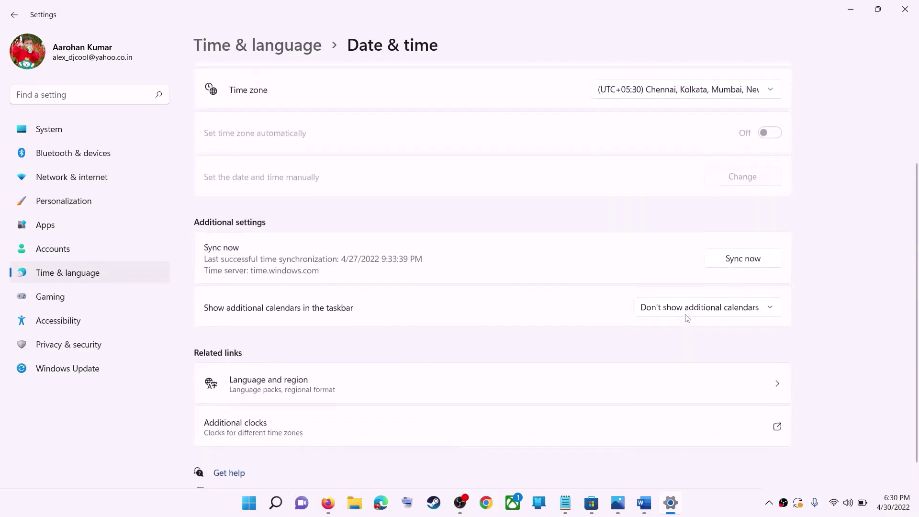
pyautogui.scroll(-2, 684, 322)
pyautogui.scroll(4, 406, 283)
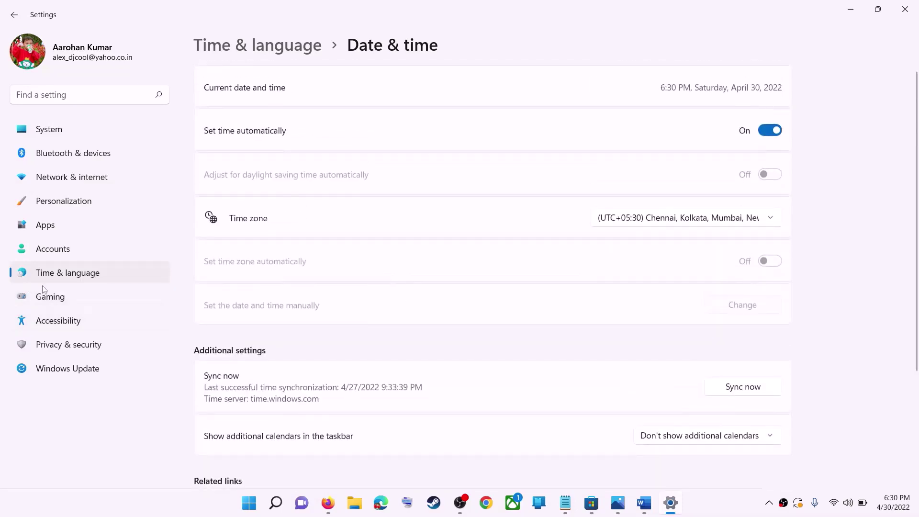
# - Verify India is the country in Language & region, then close Settings
pyautogui.click(62, 281)
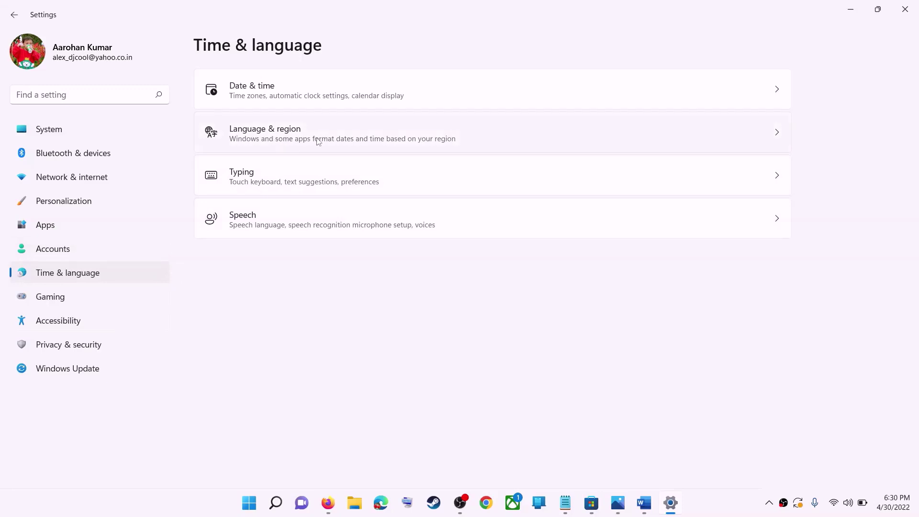
pyautogui.click(694, 144)
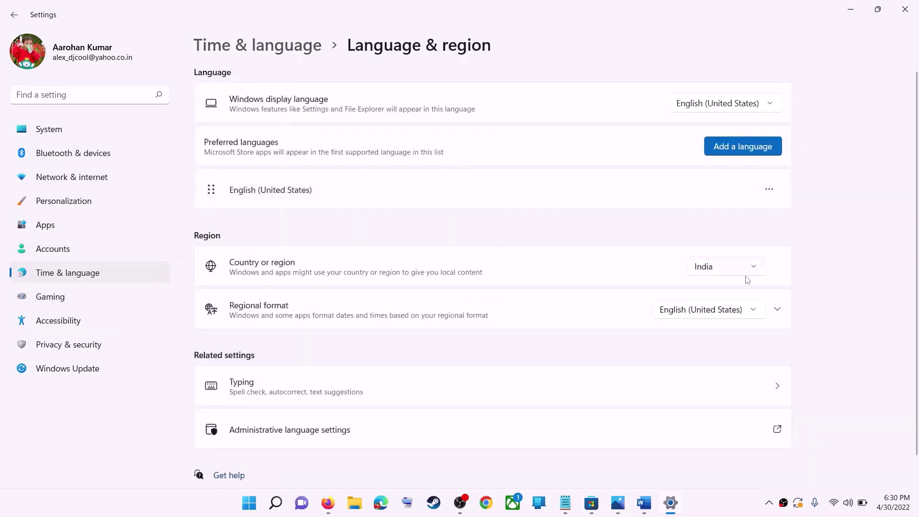
pyautogui.click(721, 266)
pyautogui.click(896, 261)
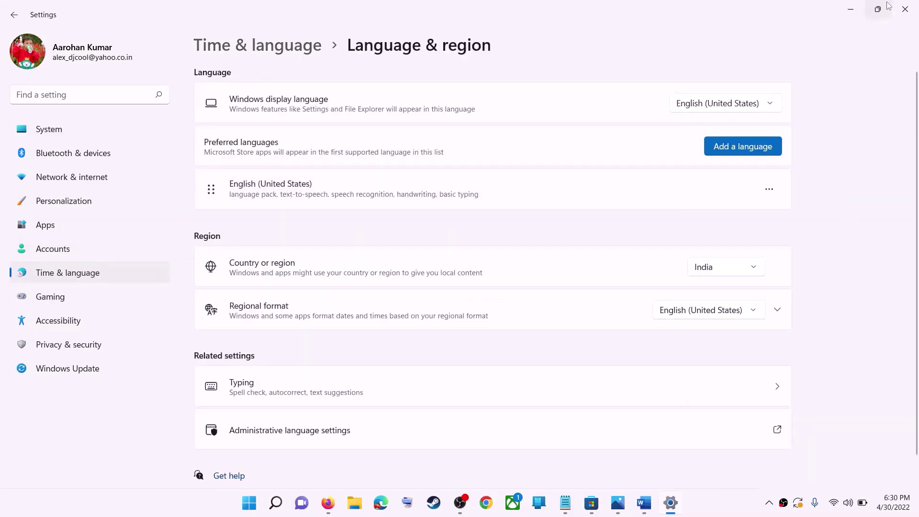
pyautogui.click(912, 14)
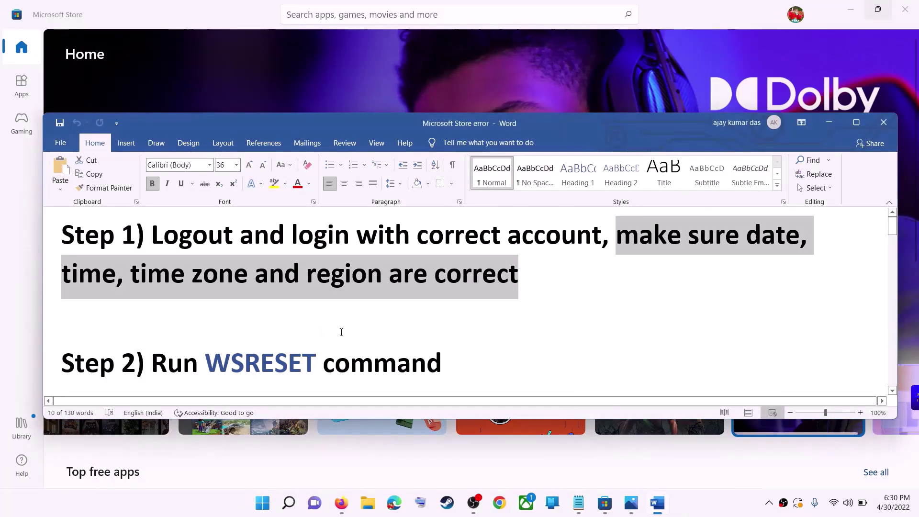
# - Run WSRESET from Windows Search, maximize the relaunched Store, and return to the Word notes
pyautogui.scroll(-1, 322, 335)
pyautogui.click(287, 335)
pyautogui.doubleClick(288, 336)
pyautogui.hotkey('ctrl', 'c')
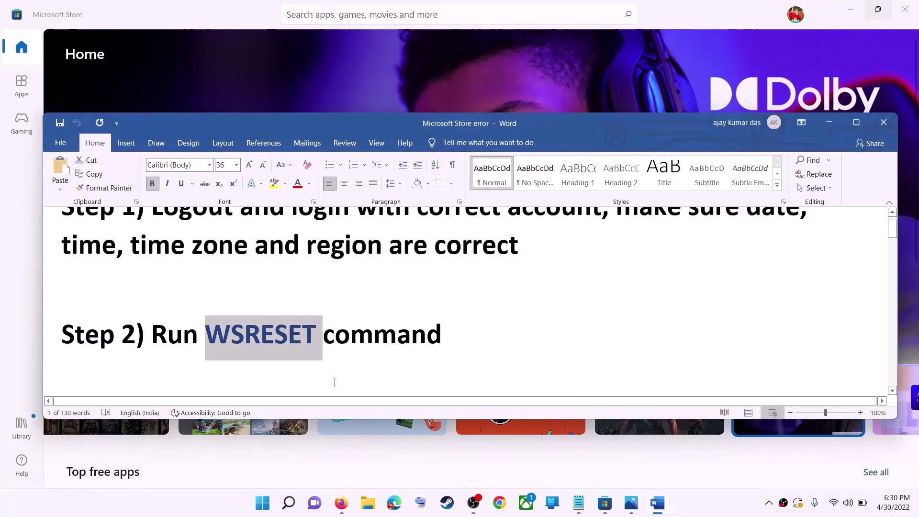
pyautogui.click(275, 506)
pyautogui.hotkey('ctrl', 'v')
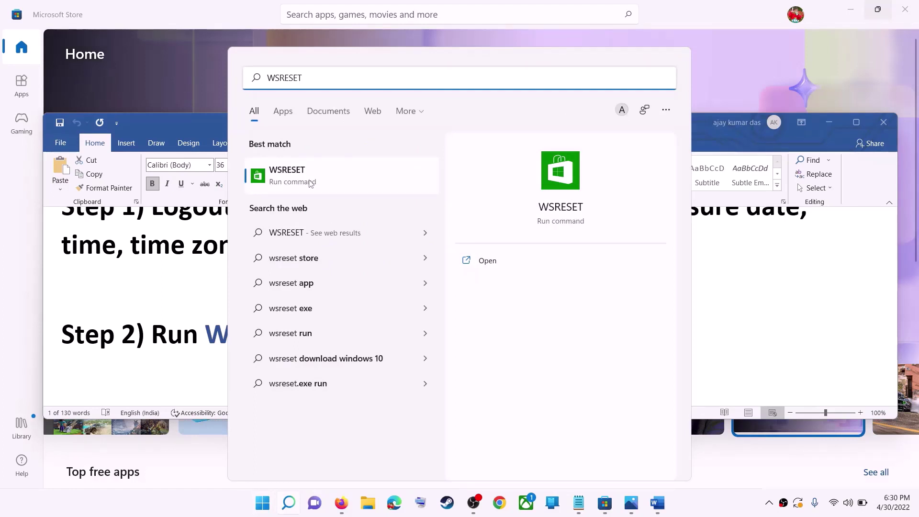
pyautogui.click(312, 184)
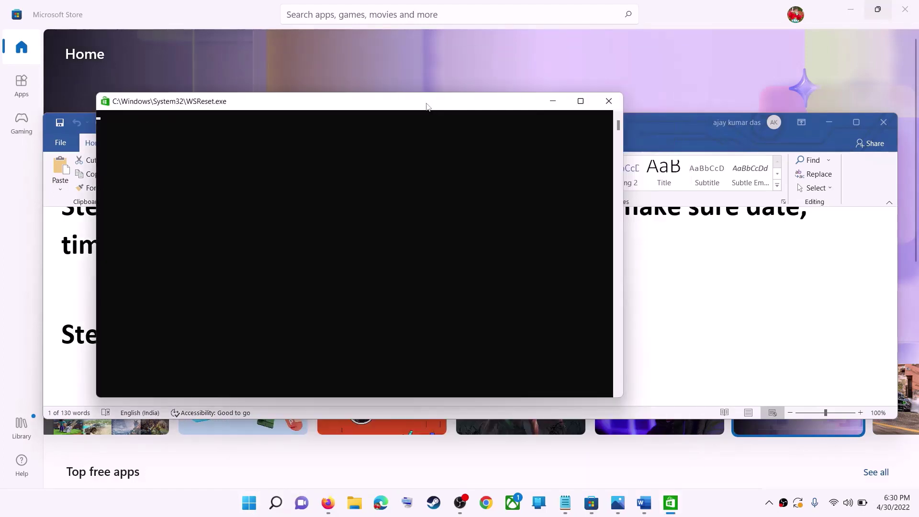
pyautogui.moveTo(428, 106); pyautogui.dragTo(486, 114)
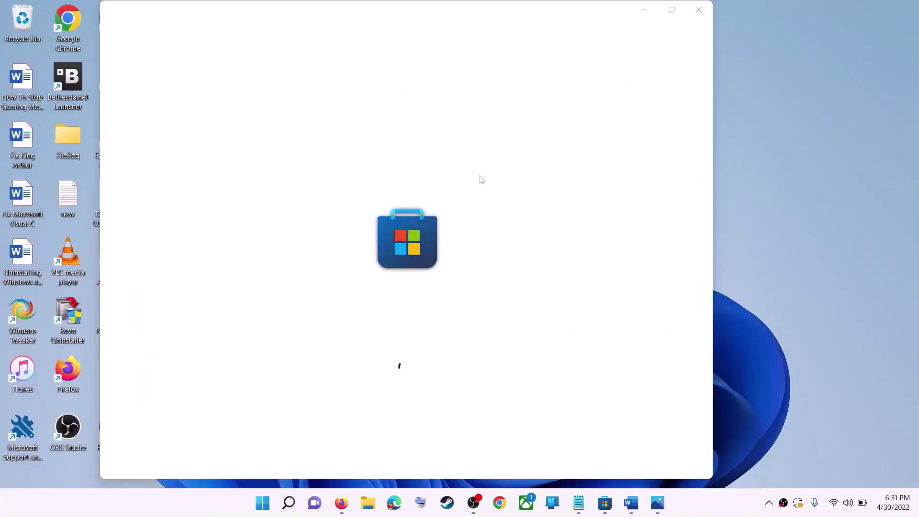
pyautogui.click(675, 12)
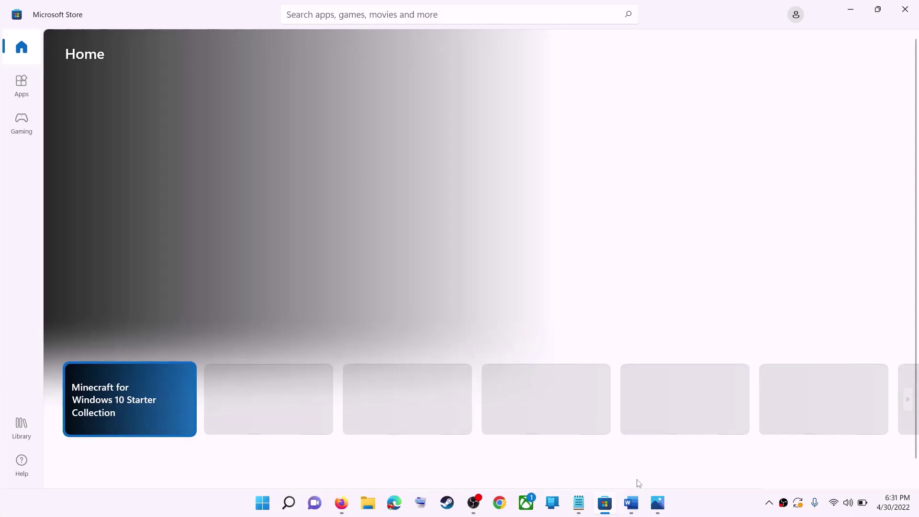
pyautogui.click(632, 503)
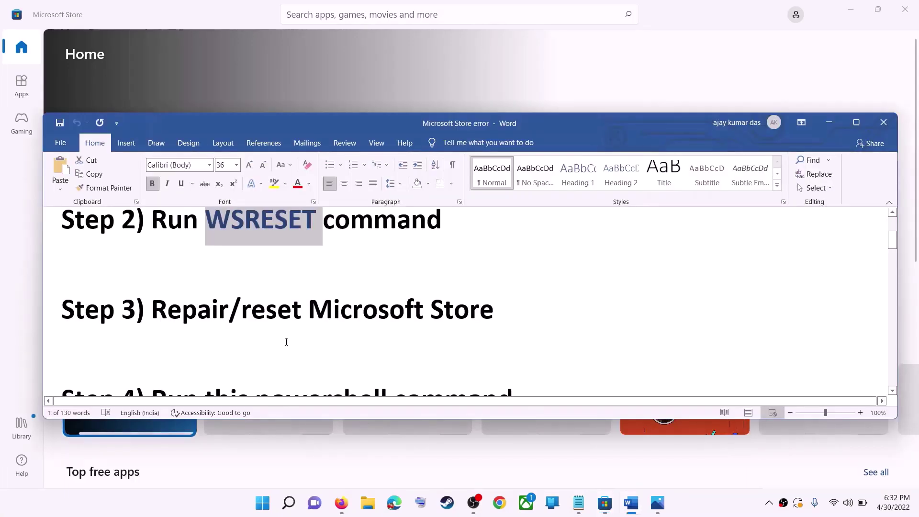
# - Highlight the Step 3 instruction and search 'store' to reach the Microsoft Store app settings
pyautogui.moveTo(498, 311); pyautogui.dragTo(242, 311)
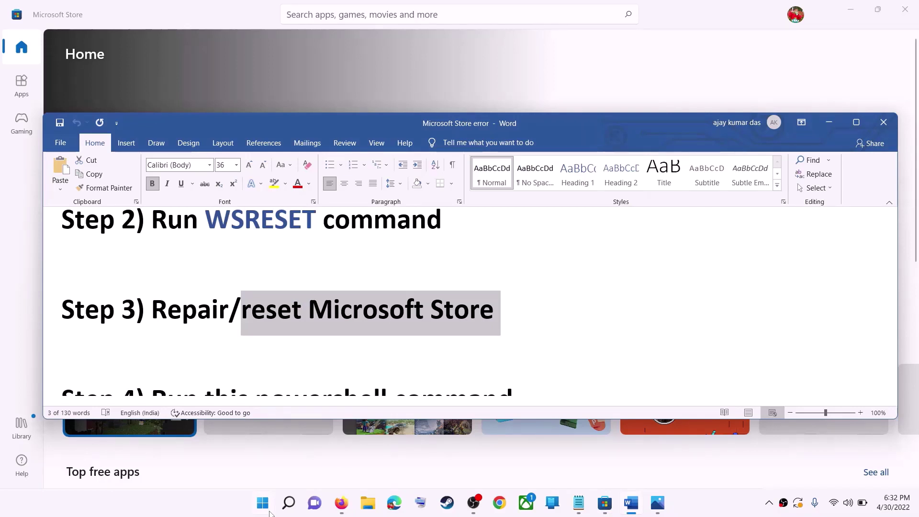
pyautogui.click(263, 503)
pyautogui.write('store')
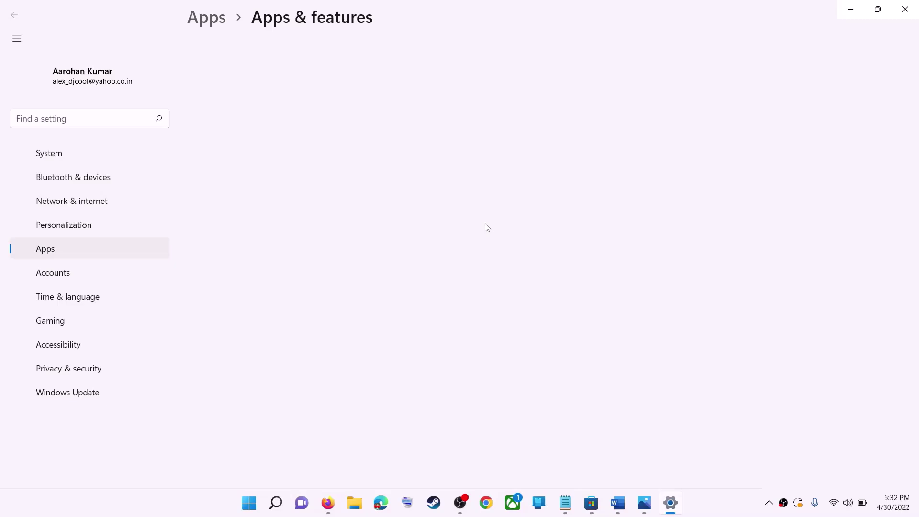
pyautogui.scroll(-1, 333, 302)
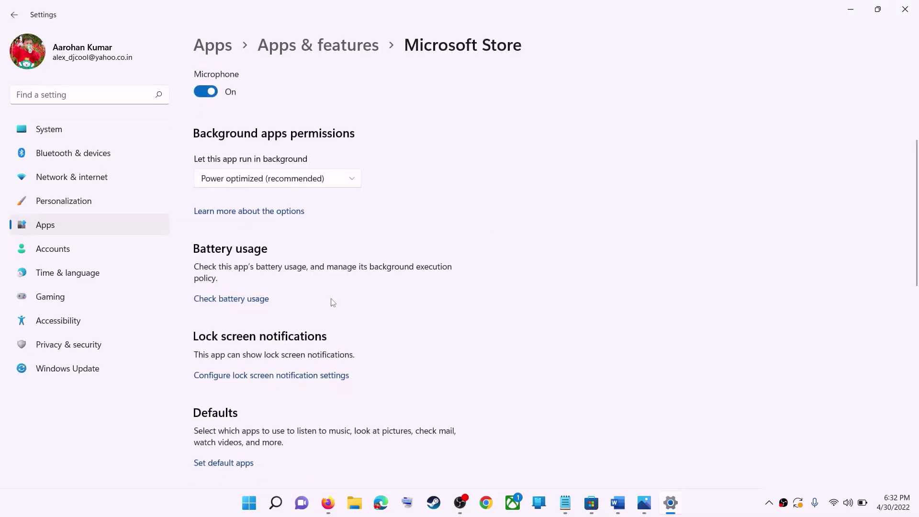
pyautogui.scroll(-6, 333, 303)
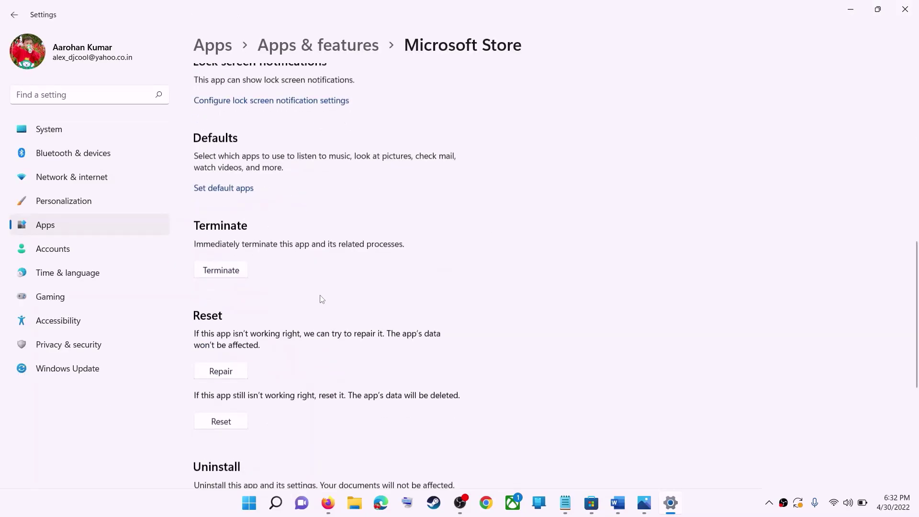
pyautogui.scroll(-3, 321, 299)
# - Repair the Microsoft Store app, then reset it, confirming deletion of its data
pyautogui.click(221, 236)
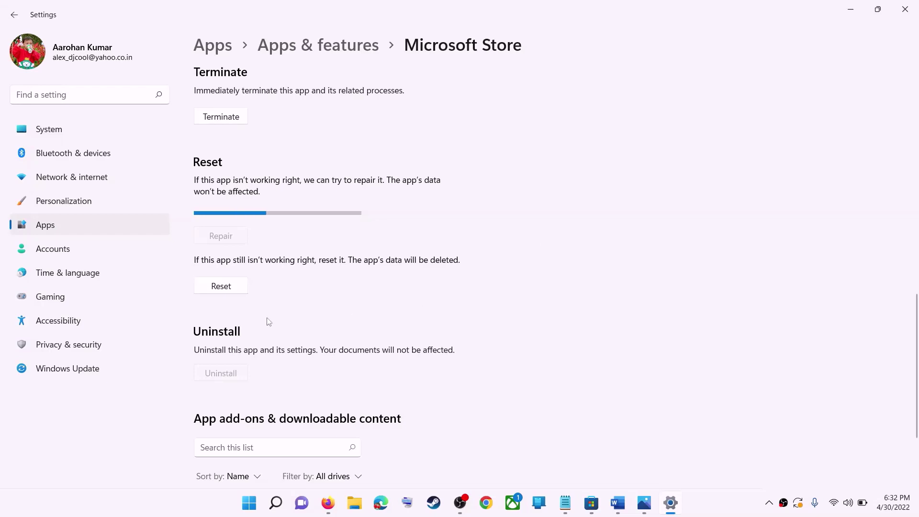
pyautogui.click(234, 292)
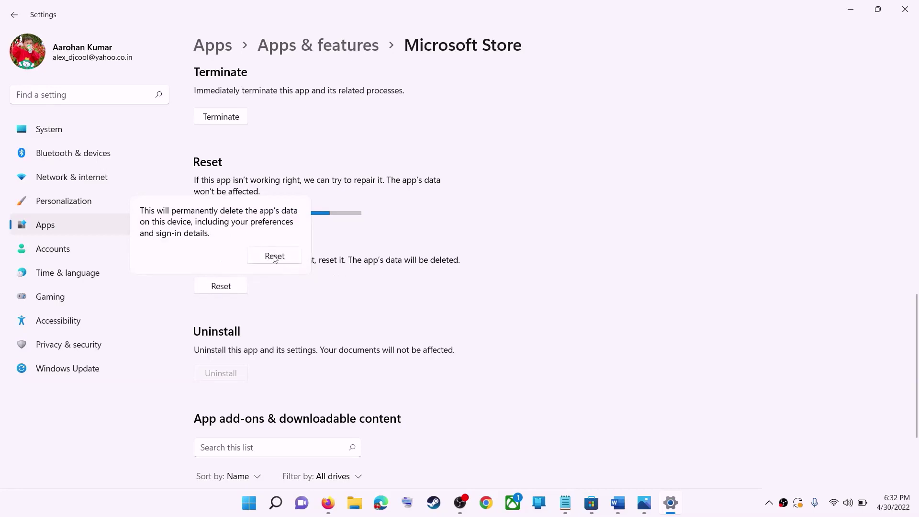
pyautogui.click(275, 257)
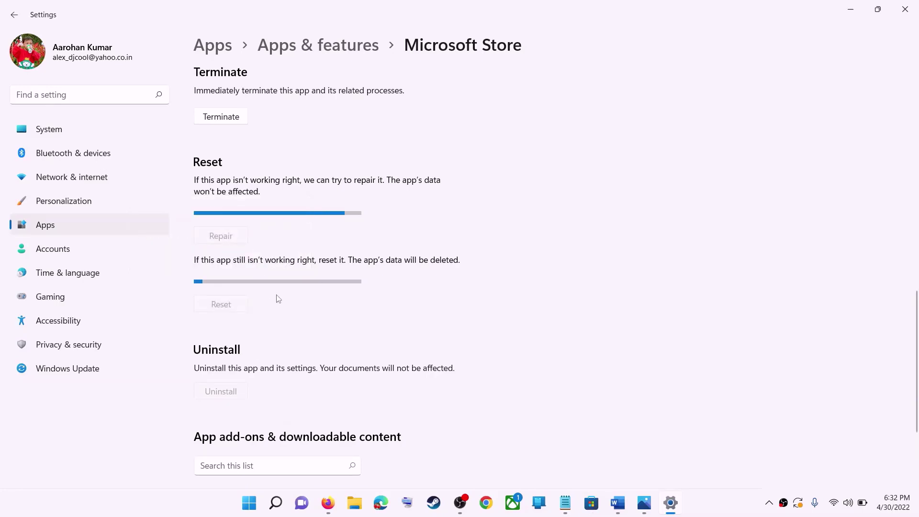
pyautogui.click(619, 500)
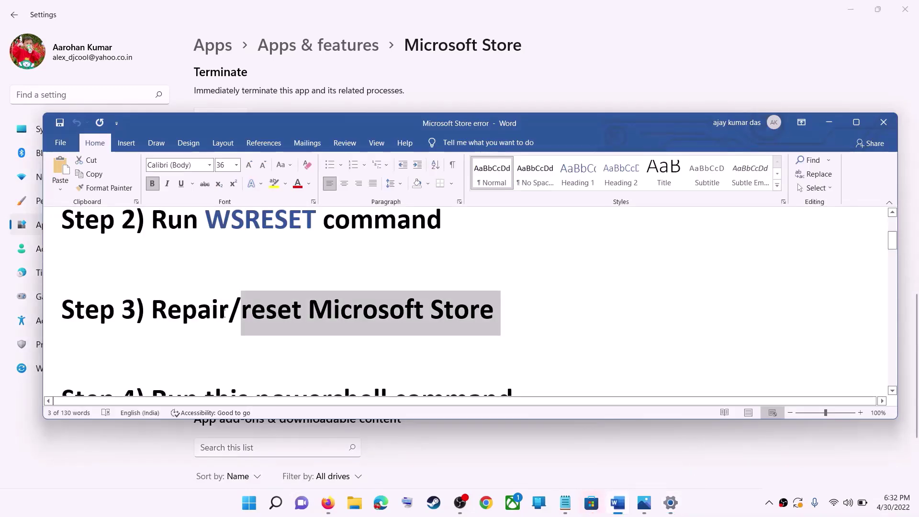
# - Copy the Step 4 PowerShell re-register command from the notes
pyautogui.scroll(-5, 229, 314)
pyautogui.scroll(-1, 228, 315)
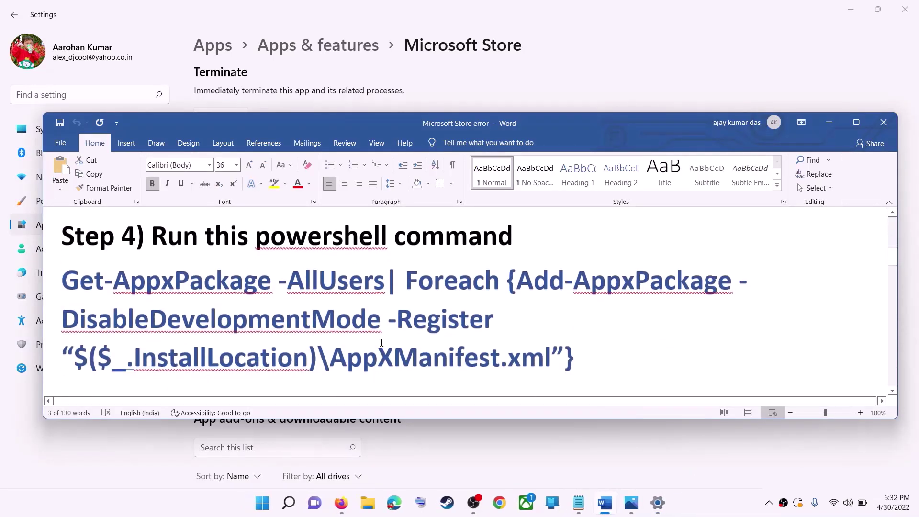
pyautogui.moveTo(574, 354); pyautogui.dragTo(62, 289)
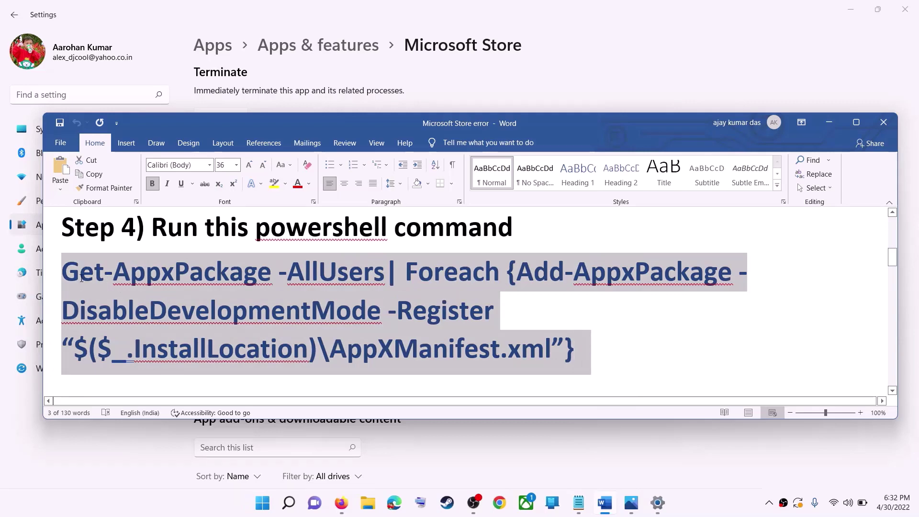
pyautogui.rightClick(136, 292)
pyautogui.click(183, 316)
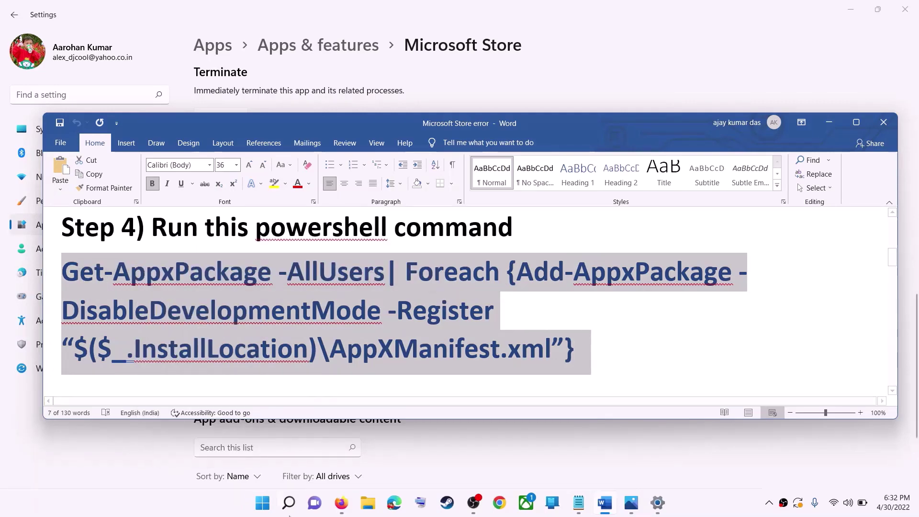
# - Paste and run the command in an administrator Windows PowerShell, then close it
pyautogui.click(265, 507)
pyautogui.write('po')
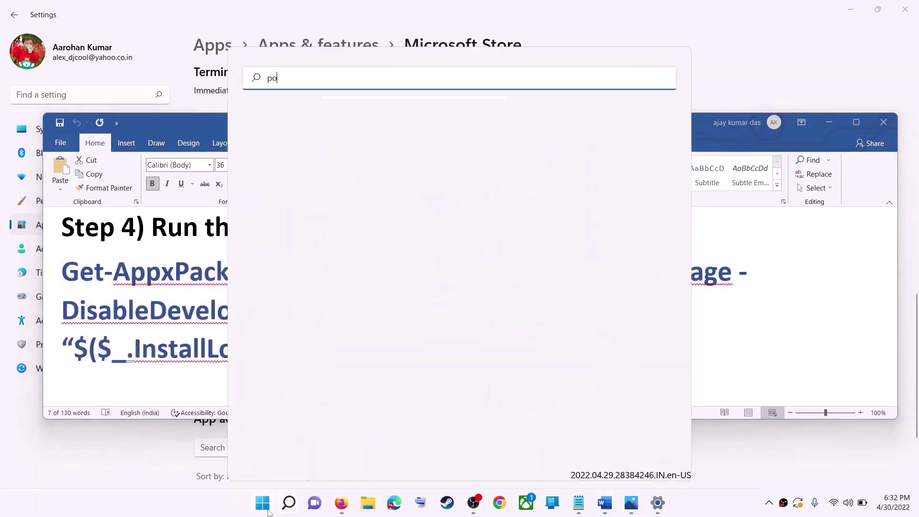
pyautogui.write('wershell')
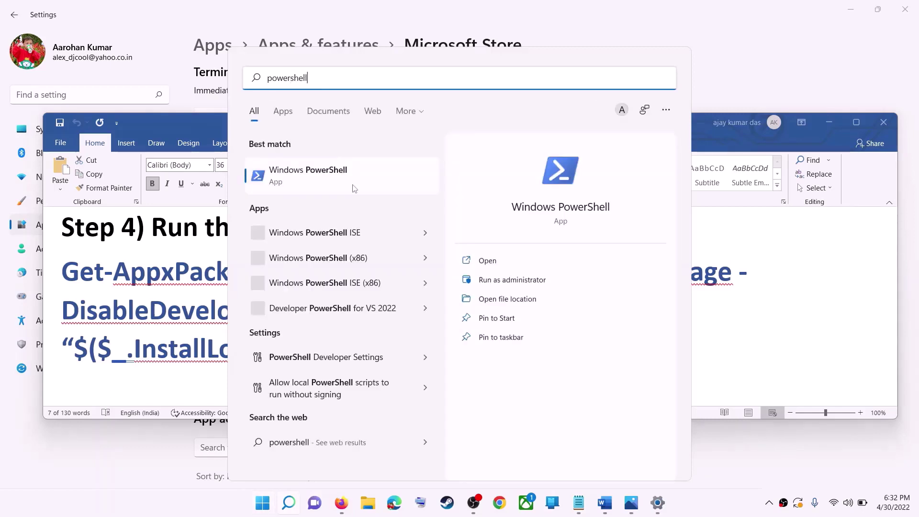
pyautogui.rightClick(354, 186)
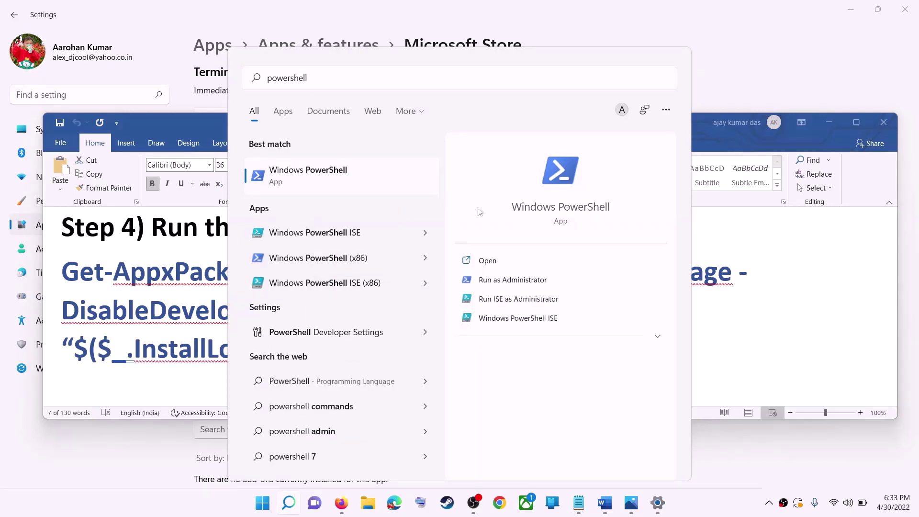
pyautogui.rightClick(394, 190)
pyautogui.press('Escape')
pyautogui.click(526, 282)
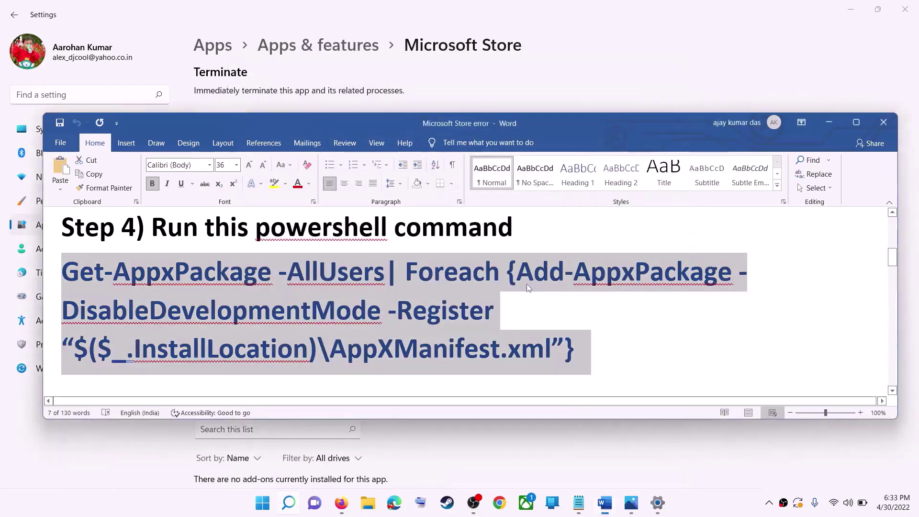
pyautogui.click(401, 342)
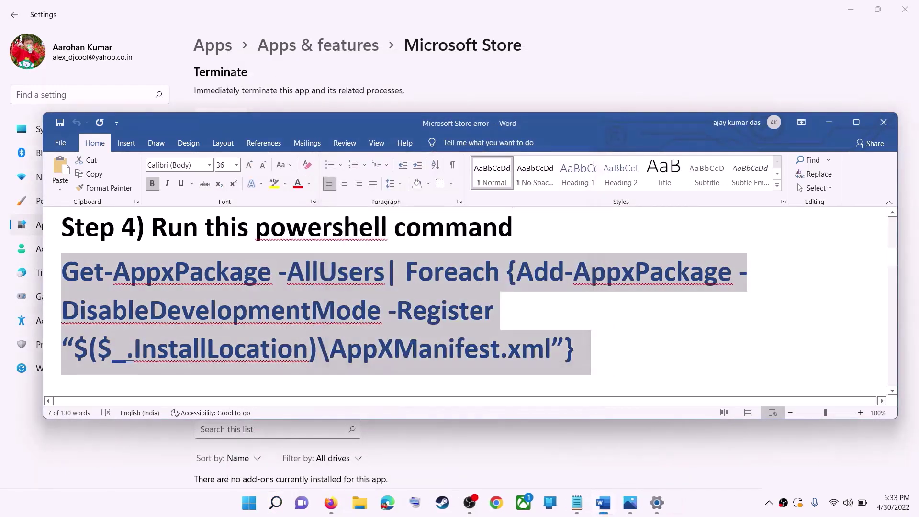
pyautogui.hotkey('ctrl', 'v')
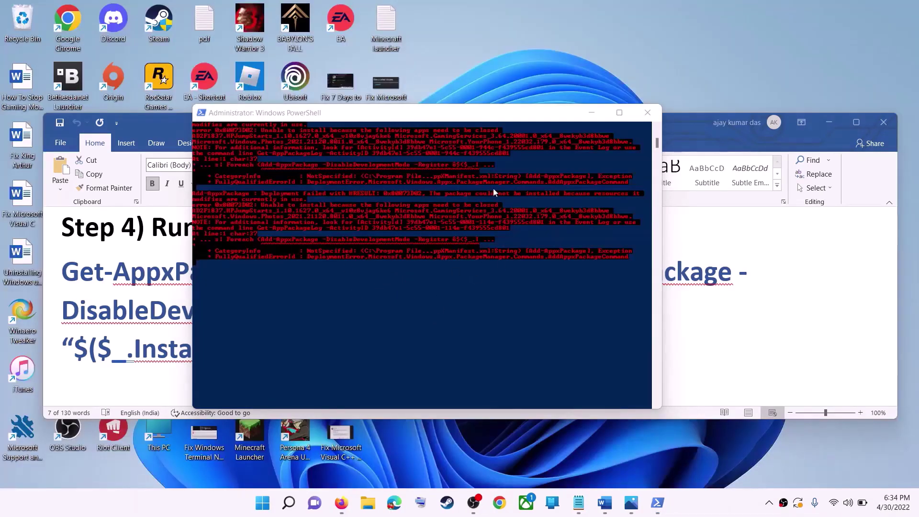
pyautogui.click(646, 113)
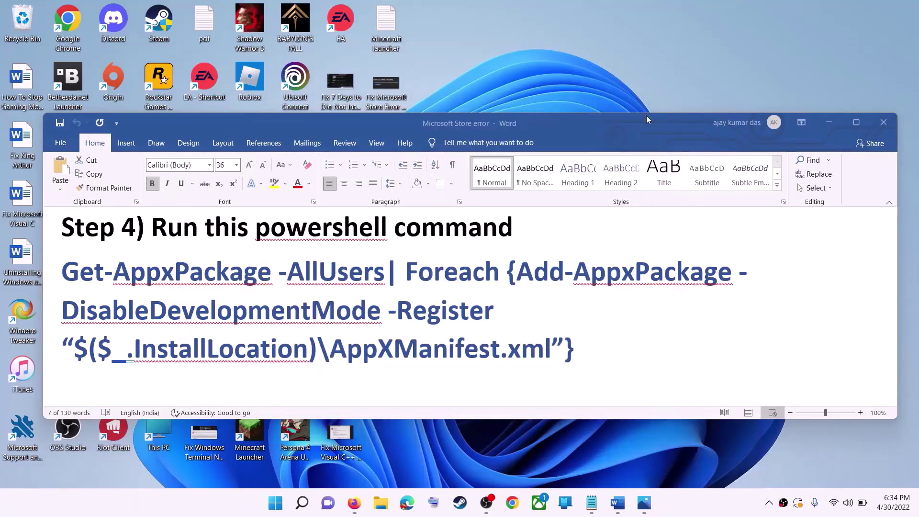
# - Bring up Step 5 on local cache files in the notes and launch File Explorer
pyautogui.tripleClick(383, 304)
pyautogui.scroll(-5, 383, 304)
pyautogui.scroll(1, 353, 287)
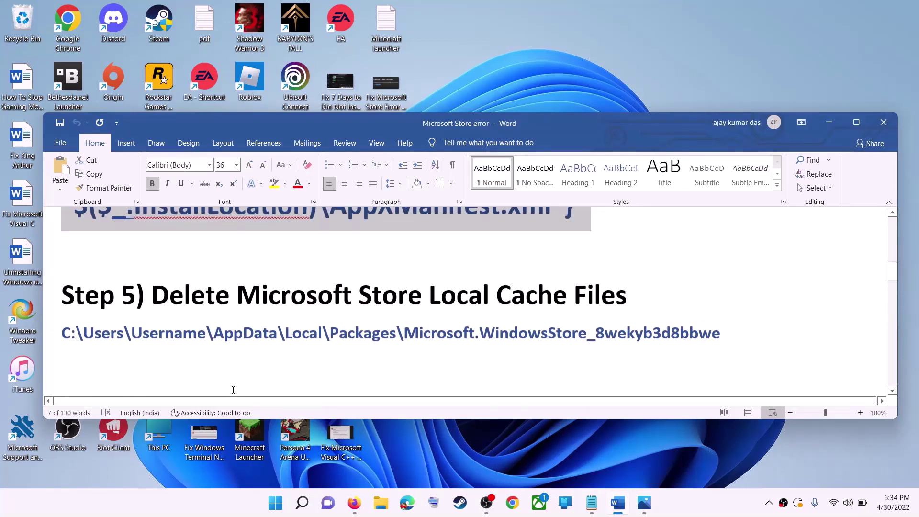
pyautogui.click(382, 503)
# - Browse File Explorer through This PC > Windows (C:) > Users into the user's profile folder
pyautogui.press('super+e')
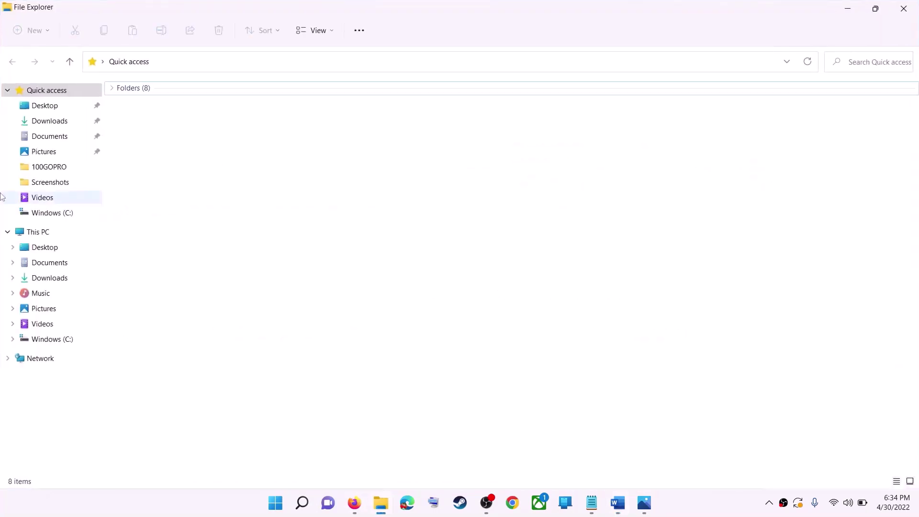
pyautogui.click(33, 213)
pyautogui.click(25, 235)
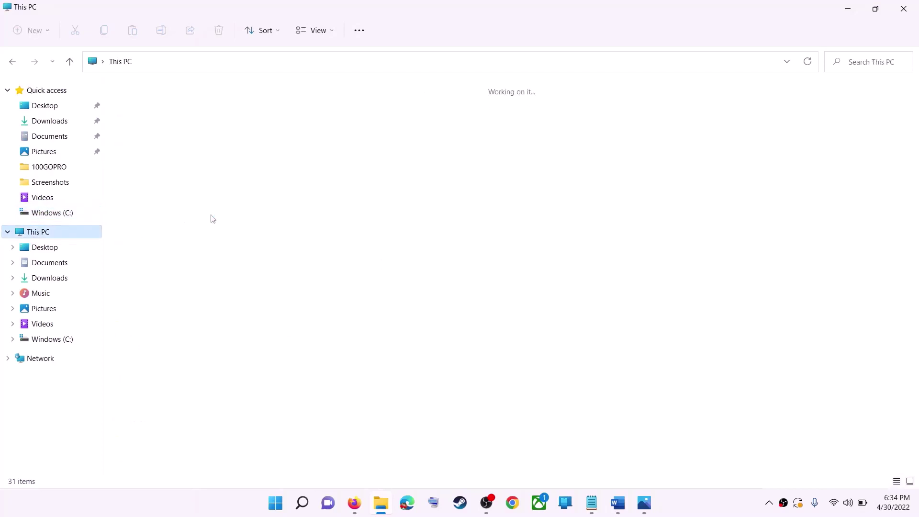
pyautogui.click(201, 205)
pyautogui.doubleClick(196, 201)
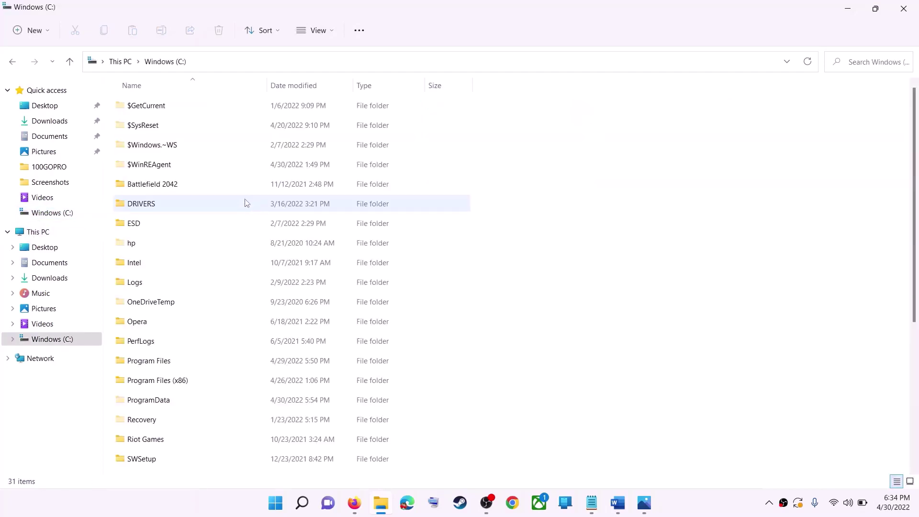
pyautogui.scroll(-4, 218, 364)
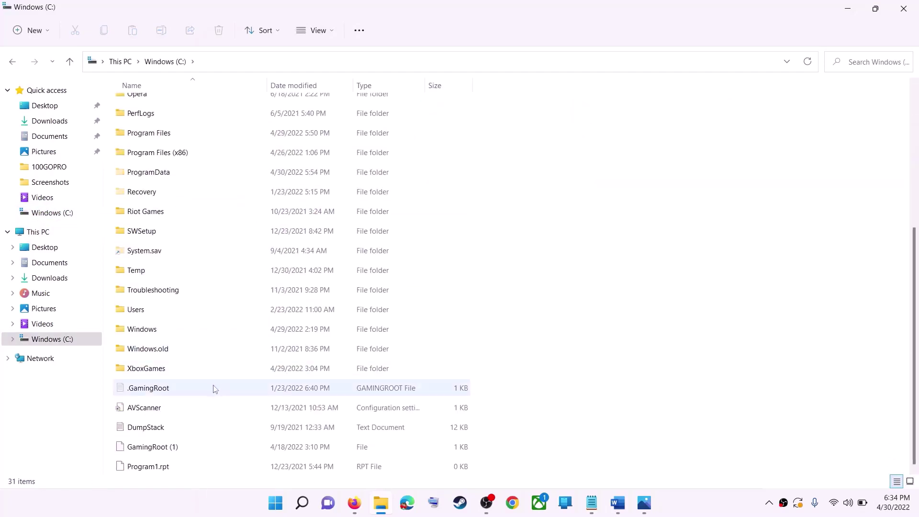
pyautogui.click(146, 314)
pyautogui.doubleClick(159, 308)
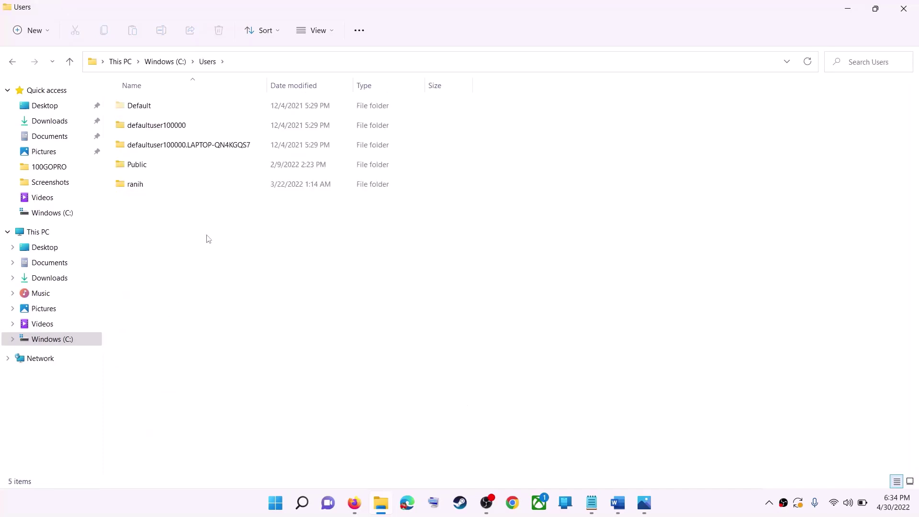
pyautogui.click(166, 188)
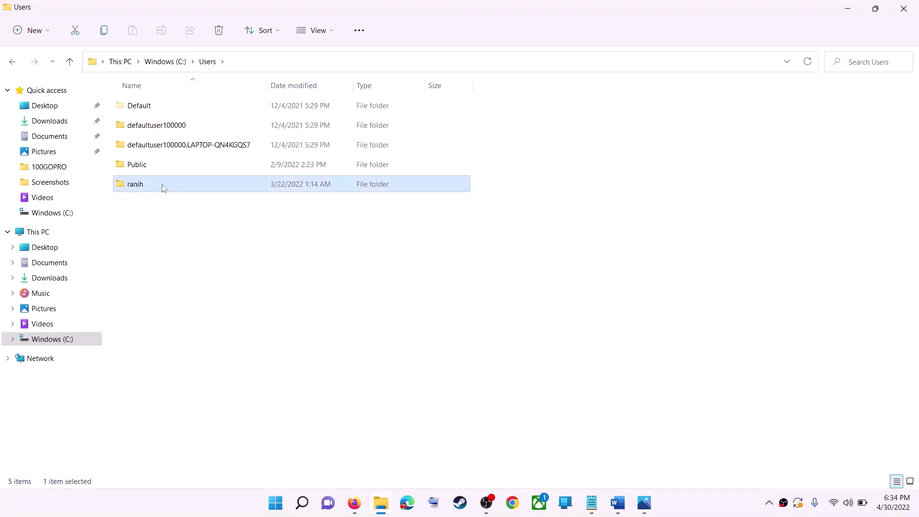
pyautogui.doubleClick(163, 188)
# - Keep hidden items shown and open the AppData folder
pyautogui.click(126, 228)
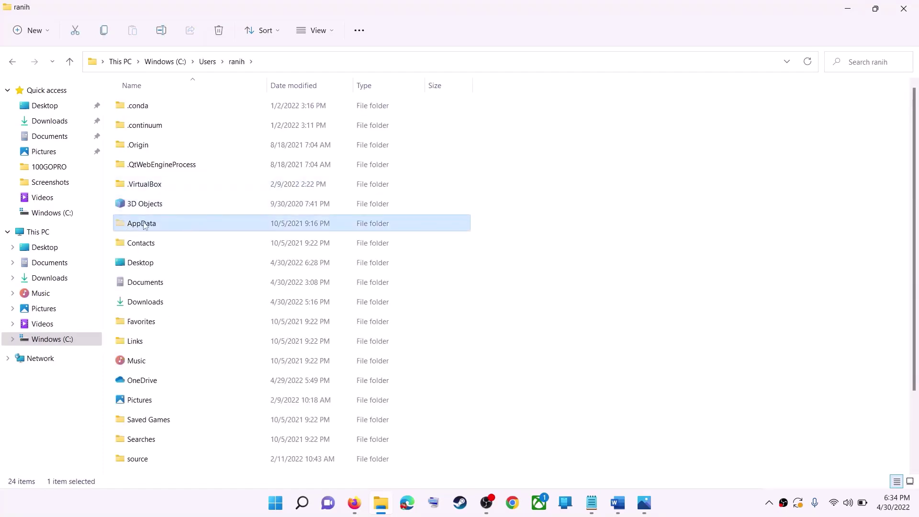
pyautogui.click(334, 35)
pyautogui.moveTo(314, 239)
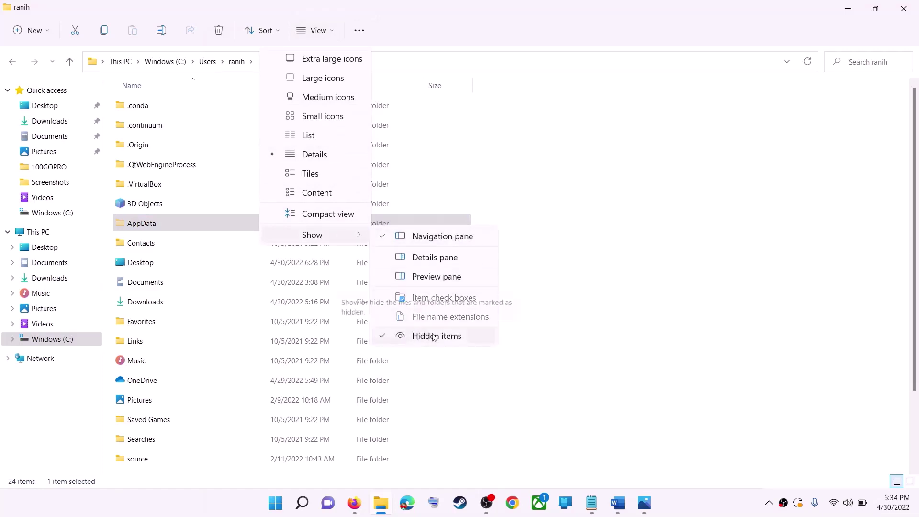
pyautogui.click(146, 228)
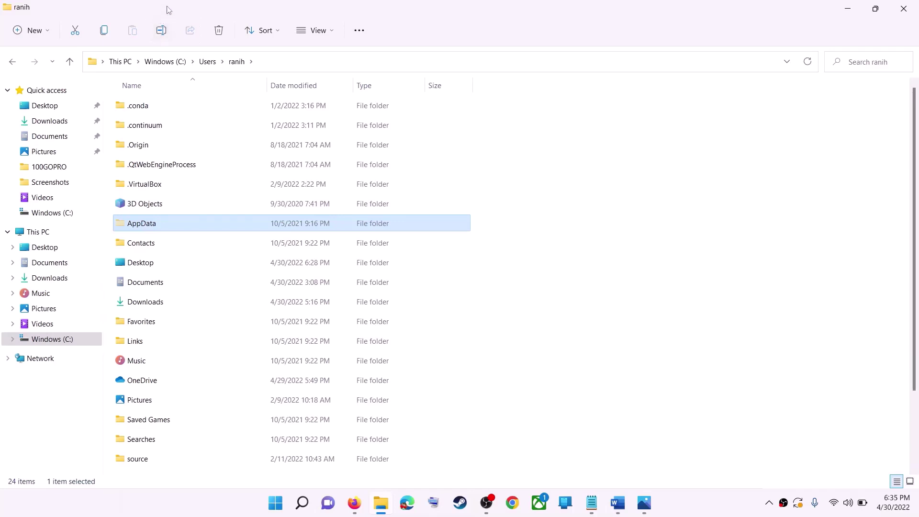
pyautogui.doubleClick(171, 224)
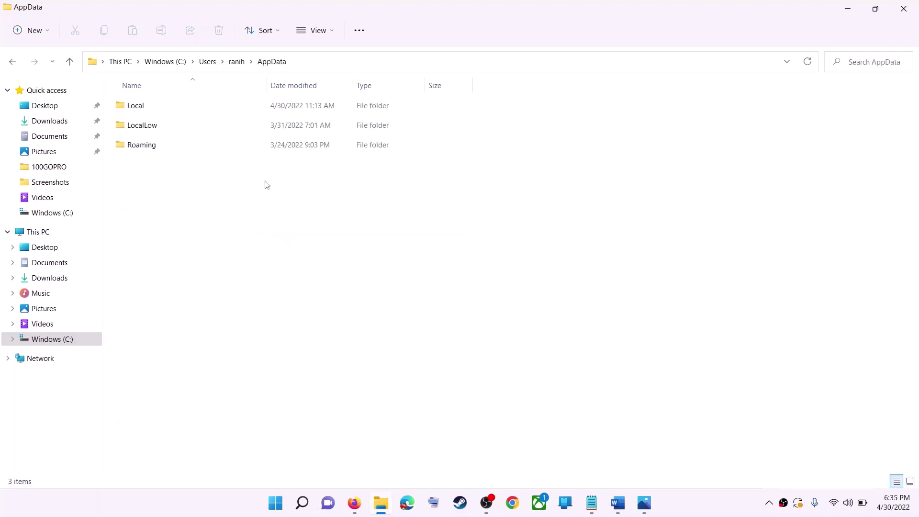
# - Open Local and then the Packages folder
pyautogui.doubleClick(179, 112)
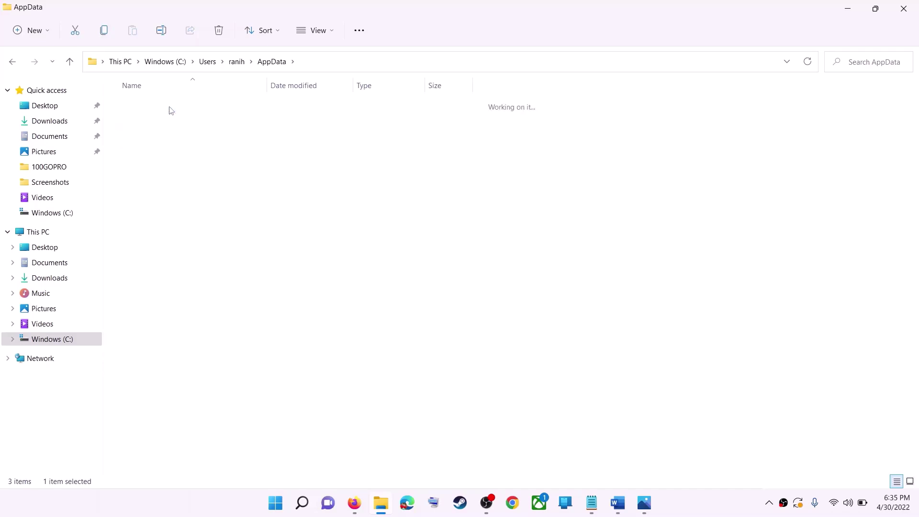
pyautogui.click(142, 187)
pyautogui.press('p')
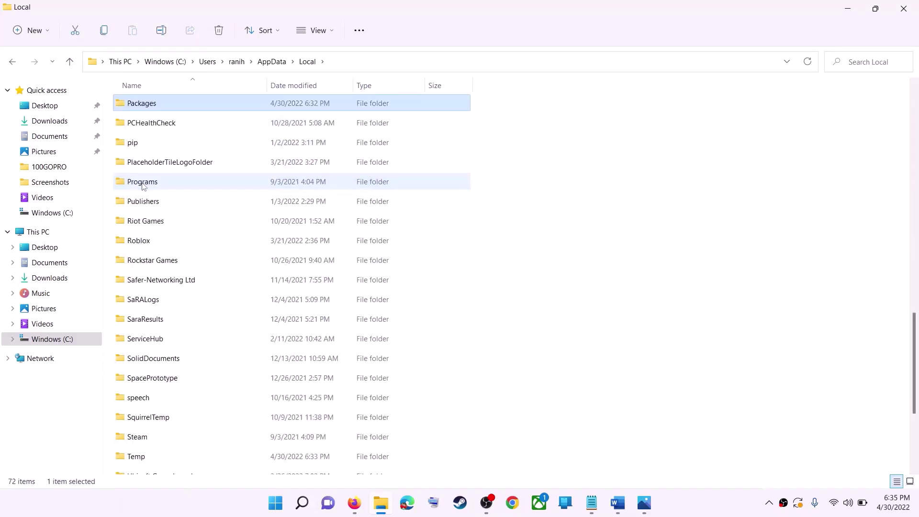
pyautogui.click(218, 107)
pyautogui.doubleClick(219, 107)
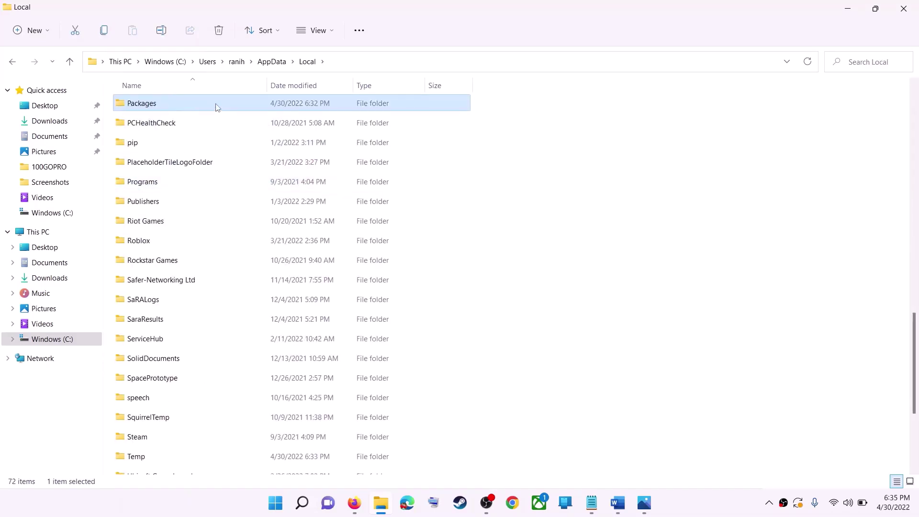
pyautogui.scroll(-20, 268, 289)
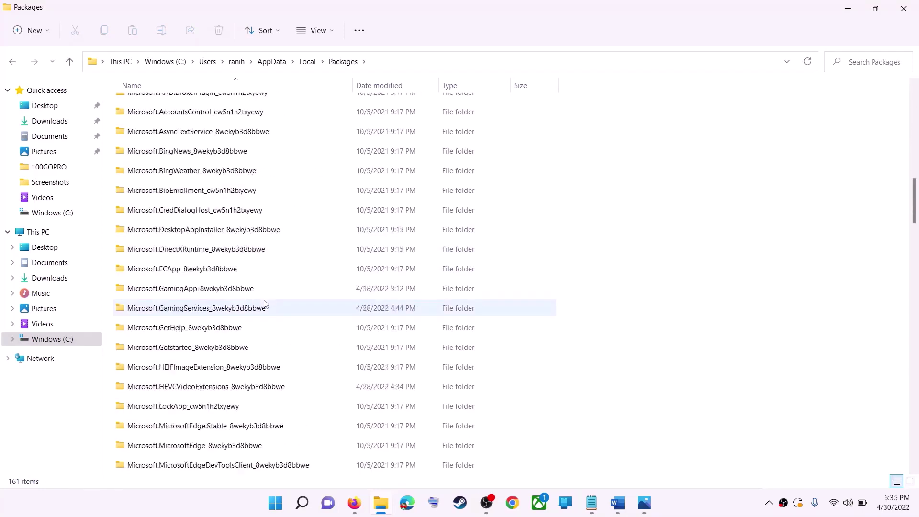
# - Open the Microsoft.WindowsStore_8wekyb3d8bbwe package folder
pyautogui.hotkey('alt', 'Tab')
pyautogui.hotkey('alt', 'Tab')
pyautogui.scroll(-10, 248, 327)
pyautogui.scroll(-3, 248, 327)
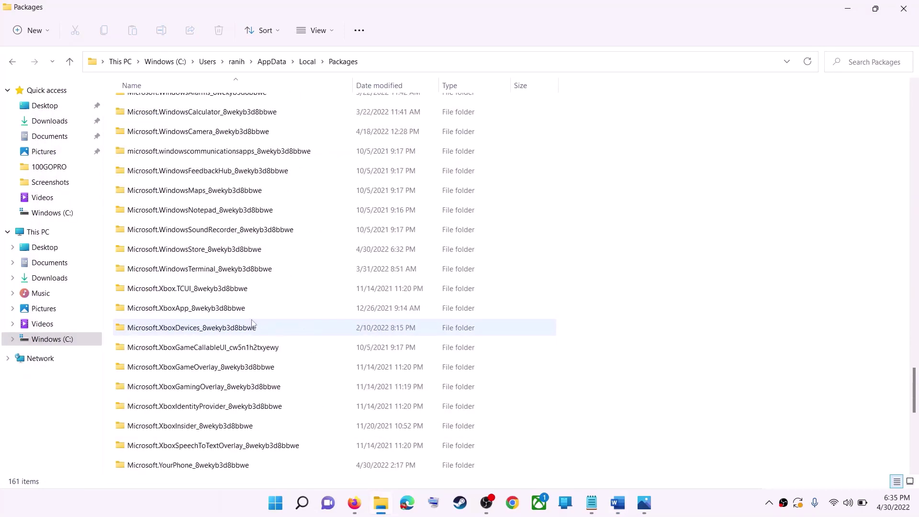
pyautogui.click(201, 255)
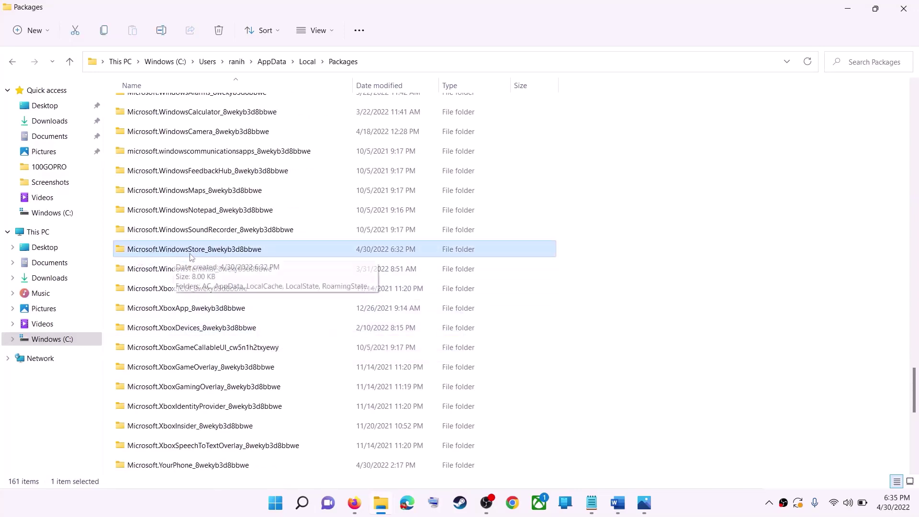
pyautogui.click(265, 249)
pyautogui.click(265, 249)
pyautogui.click(294, 248)
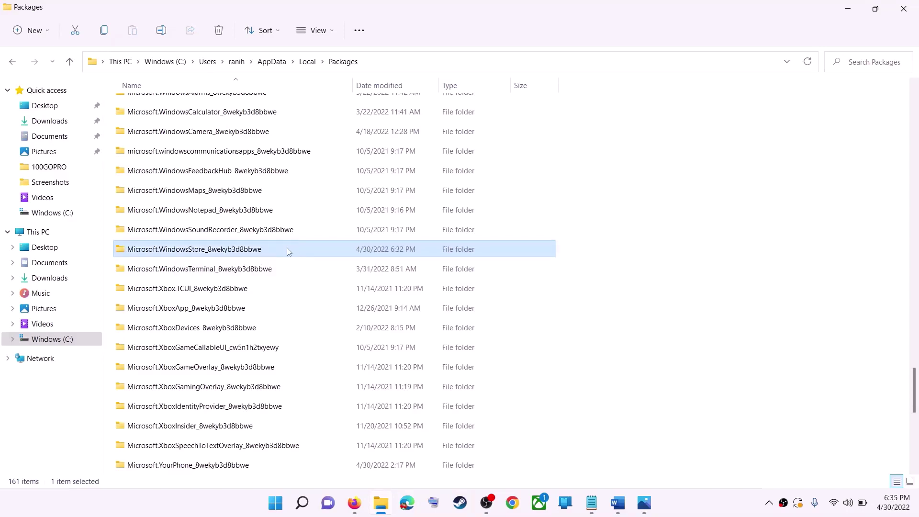
pyautogui.doubleClick(286, 248)
# - Delete the LocalCache folder via its context menu
pyautogui.click(196, 149)
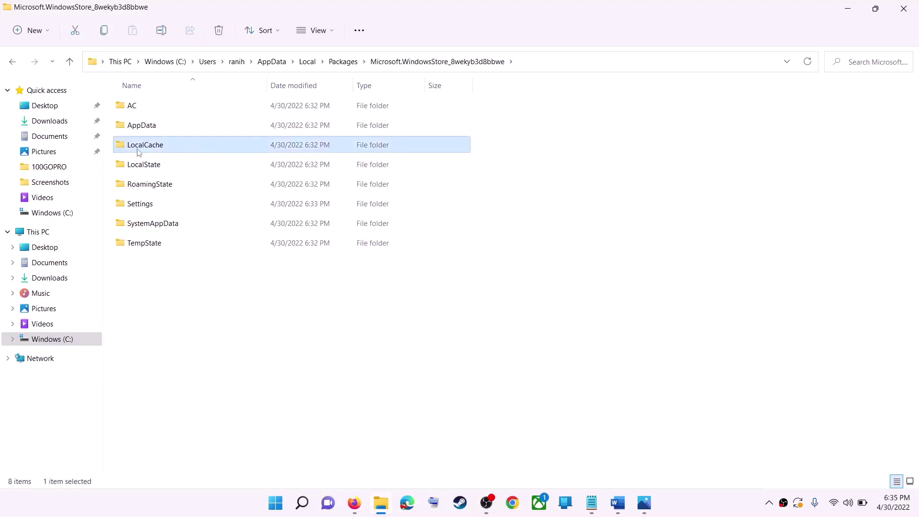
pyautogui.rightClick(178, 150)
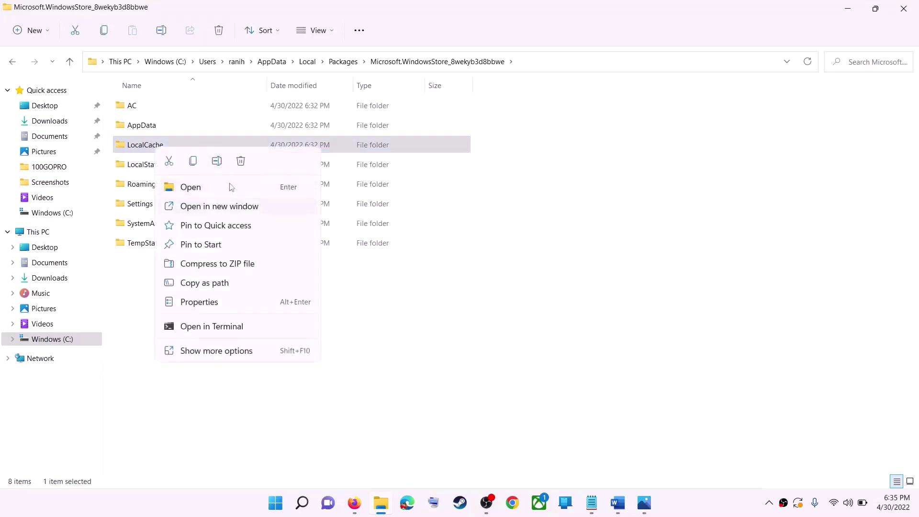
pyautogui.click(236, 164)
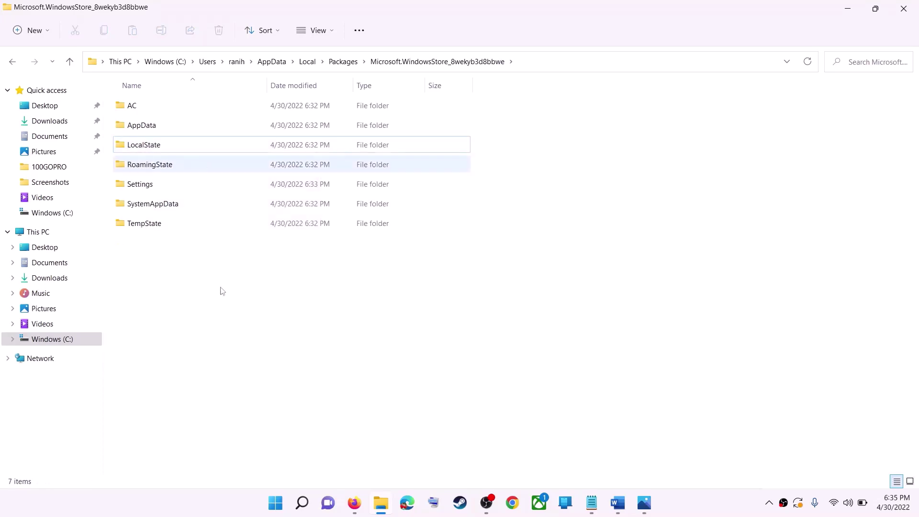
# - Bring up the Start menu power options and dismiss them without restarting
pyautogui.click(276, 504)
pyautogui.click(608, 462)
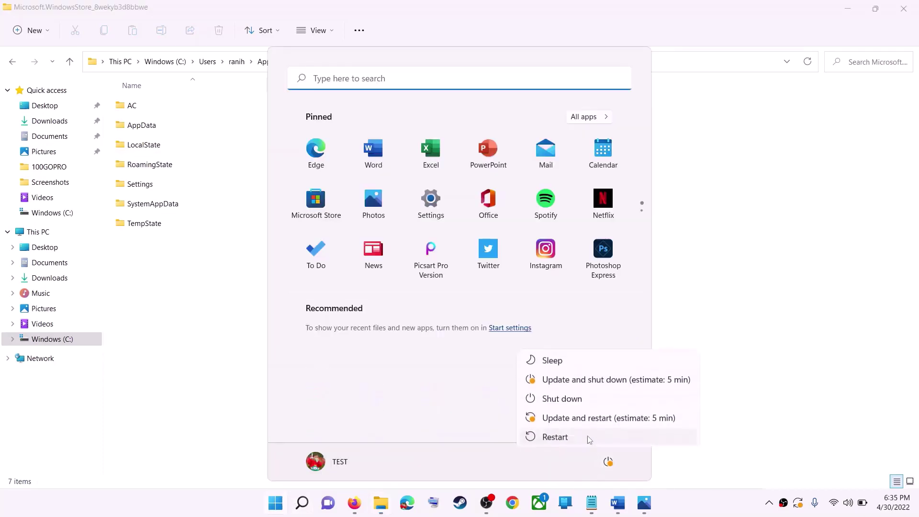
pyautogui.click(798, 266)
pyautogui.click(771, 251)
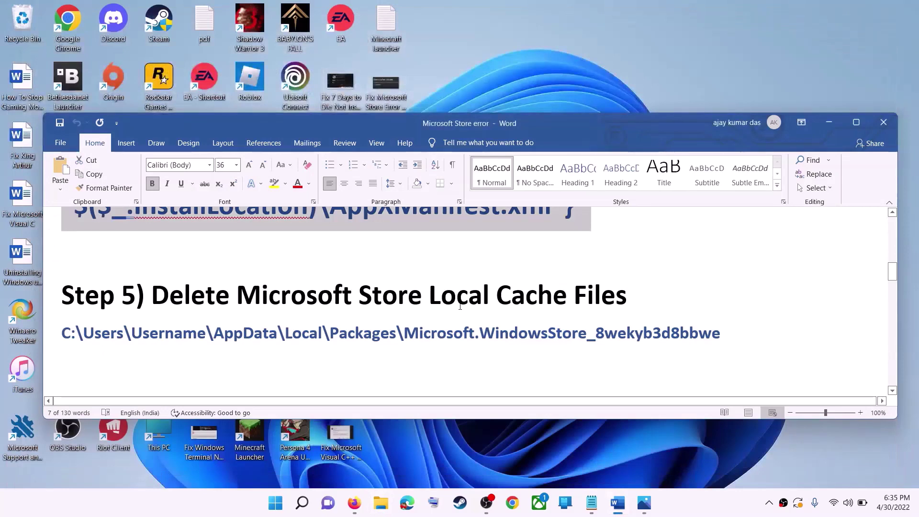
# - Highlight the Step 6 text, launch Microsoft Store by searching 'store', and maximize it
pyautogui.click(230, 294)
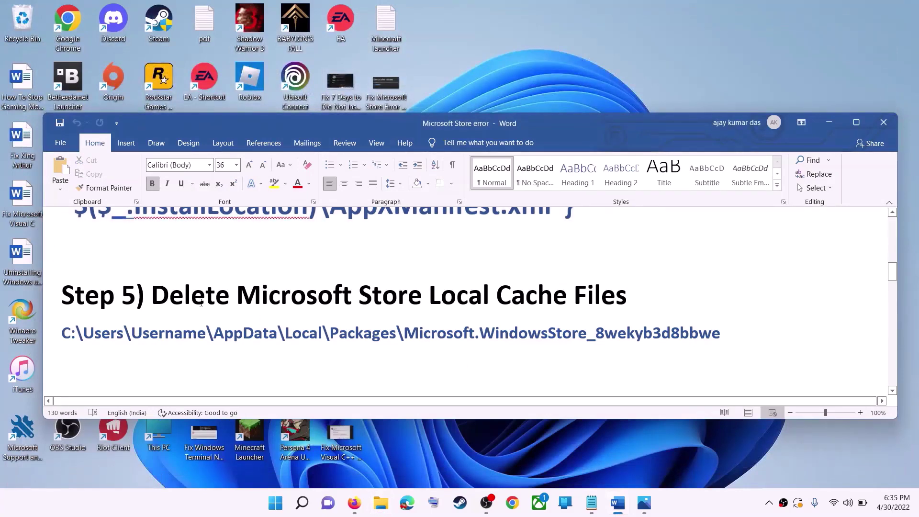
pyautogui.scroll(-3, 248, 306)
pyautogui.scroll(1, 239, 302)
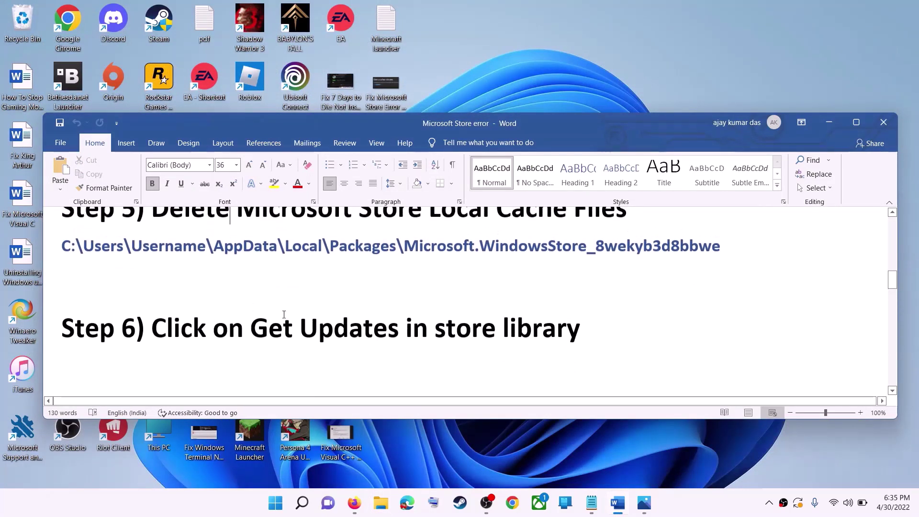
pyautogui.moveTo(251, 331); pyautogui.dragTo(605, 330)
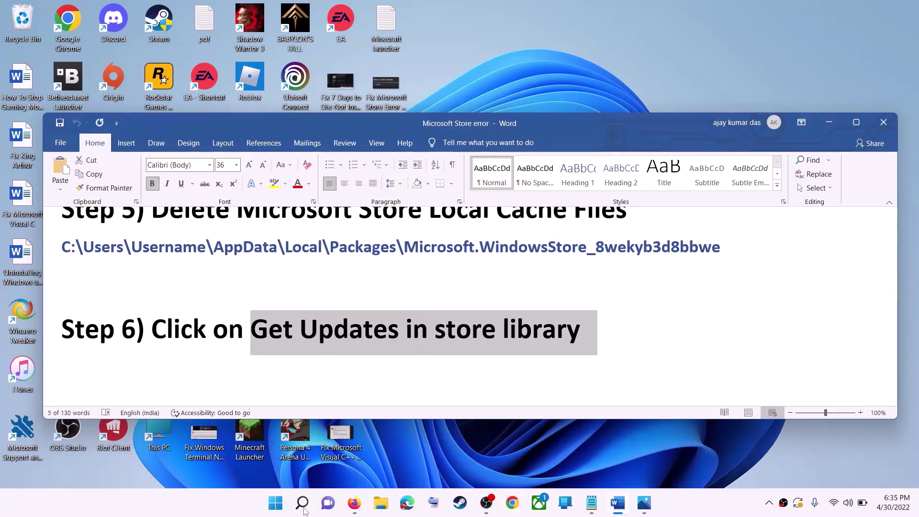
pyautogui.click(276, 503)
pyautogui.write('store')
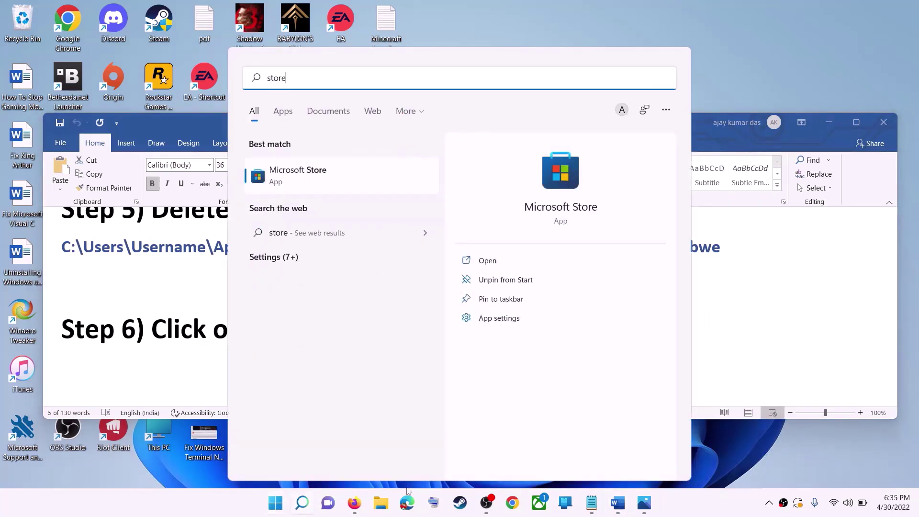
pyautogui.press('Return')
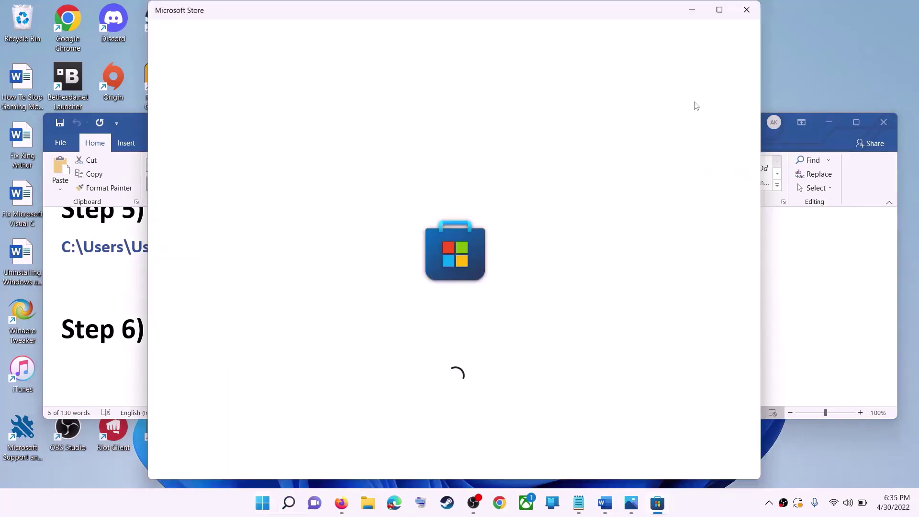
pyautogui.click(718, 11)
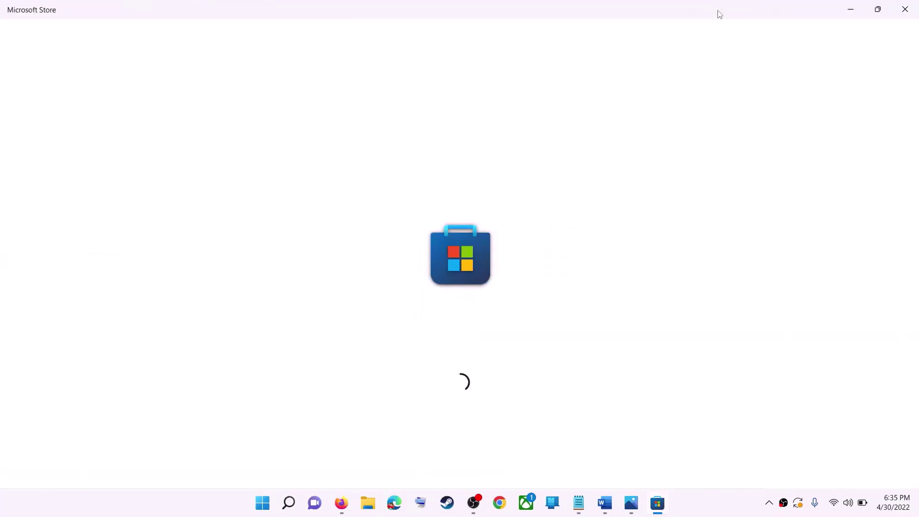
# - Close the stuck Store with Alt+F4 and relaunch it from a 'store' search
pyautogui.hotkey('alt', 'F4')
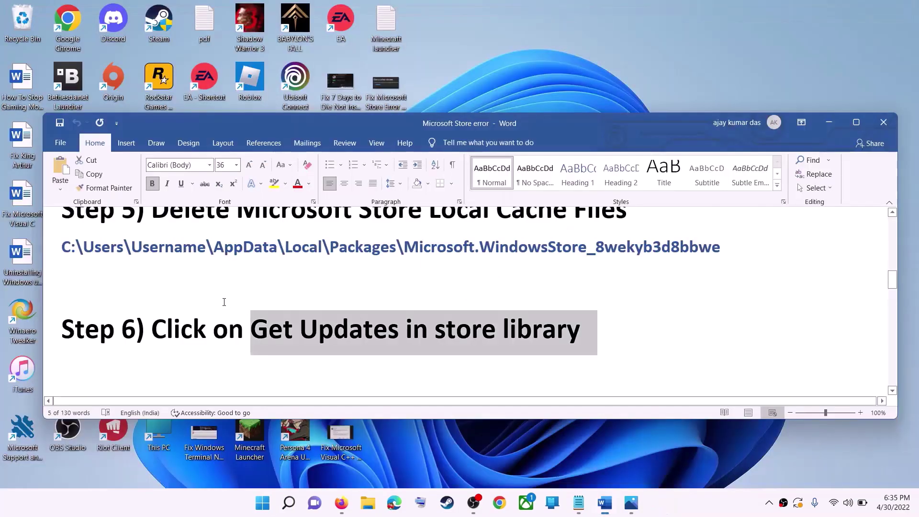
pyautogui.click(276, 503)
pyautogui.write('store')
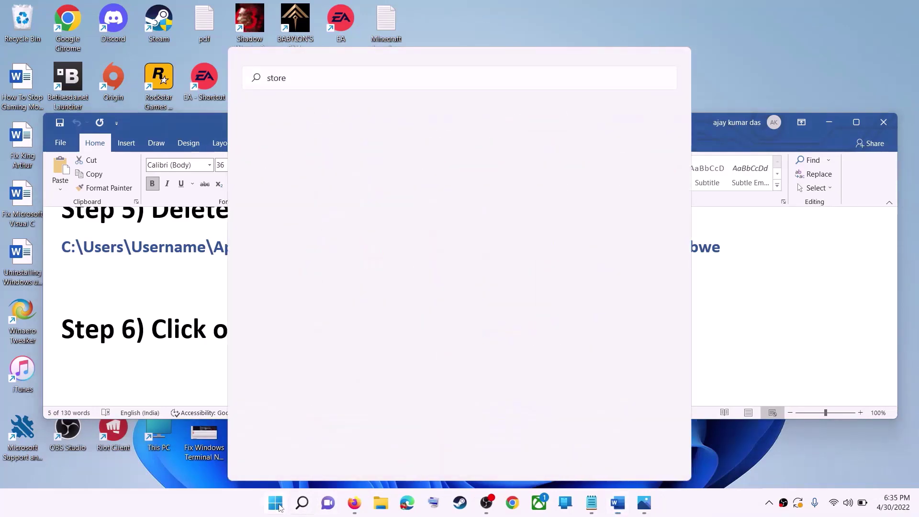
pyautogui.press('Return')
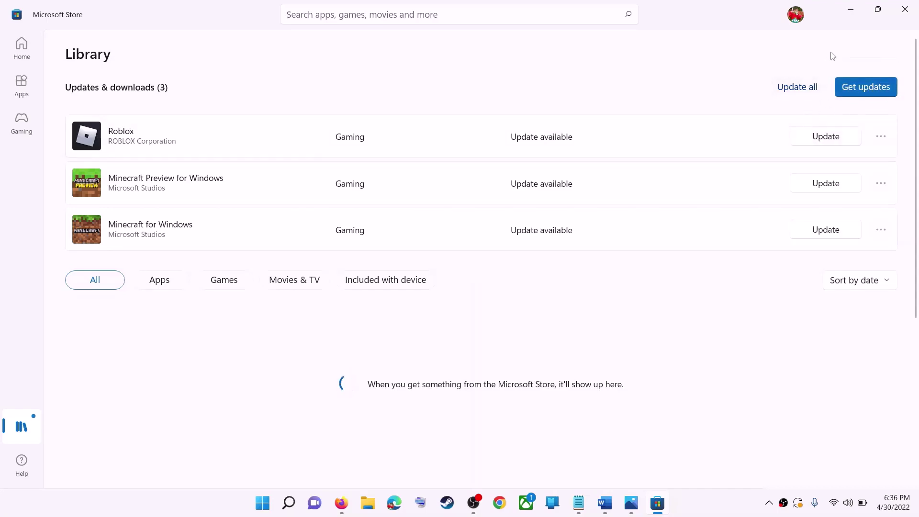
# - Mark the 'Start all these services' step and launch the Services app
pyautogui.click(852, 11)
pyautogui.moveTo(152, 330); pyautogui.dragTo(580, 330)
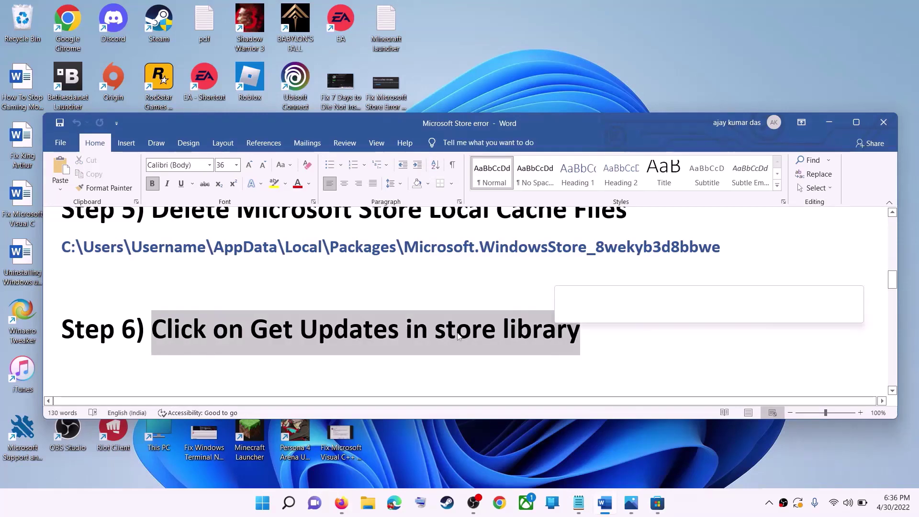
pyautogui.scroll(-3, 285, 334)
pyautogui.scroll(-1, 284, 334)
pyautogui.moveTo(152, 273); pyautogui.dragTo(417, 273)
pyautogui.scroll(-1, 275, 351)
pyautogui.click(267, 509)
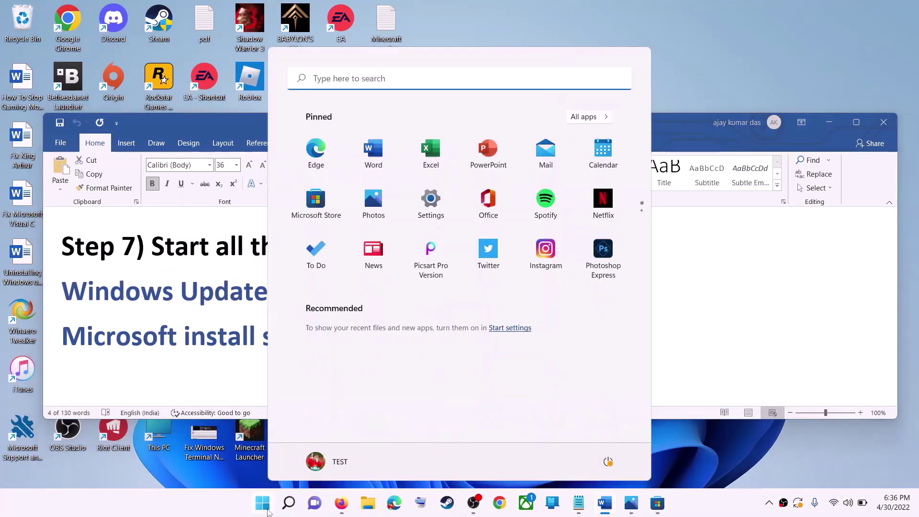
pyautogui.write('services')
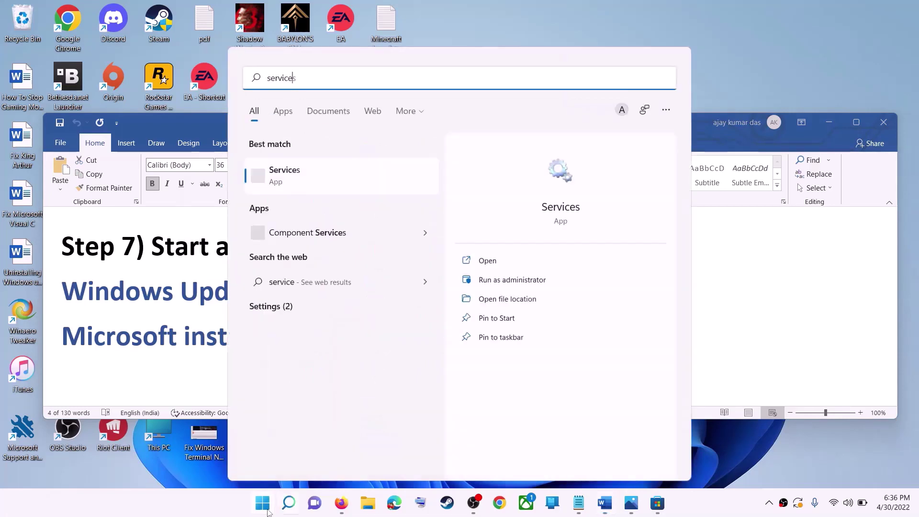
pyautogui.click(315, 178)
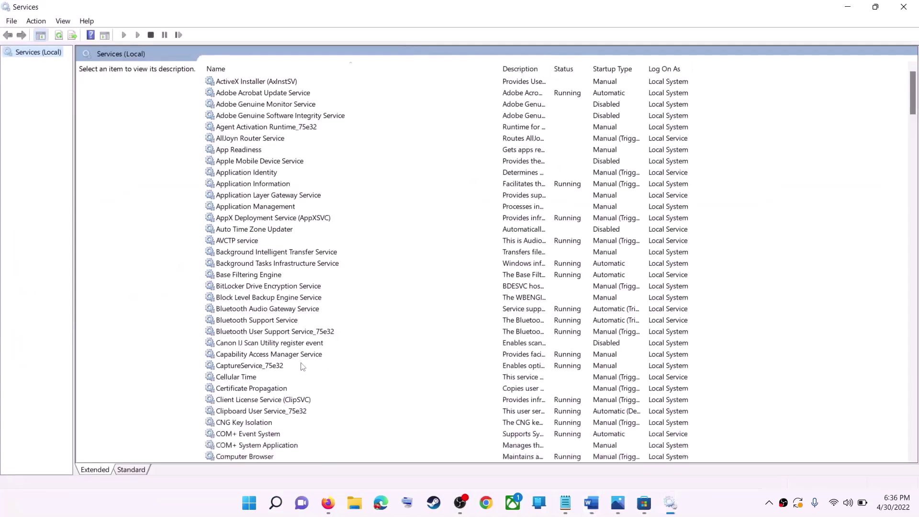
# - Set the Windows Update service to Automatic startup and restart it
pyautogui.click(302, 366)
pyautogui.press('w')
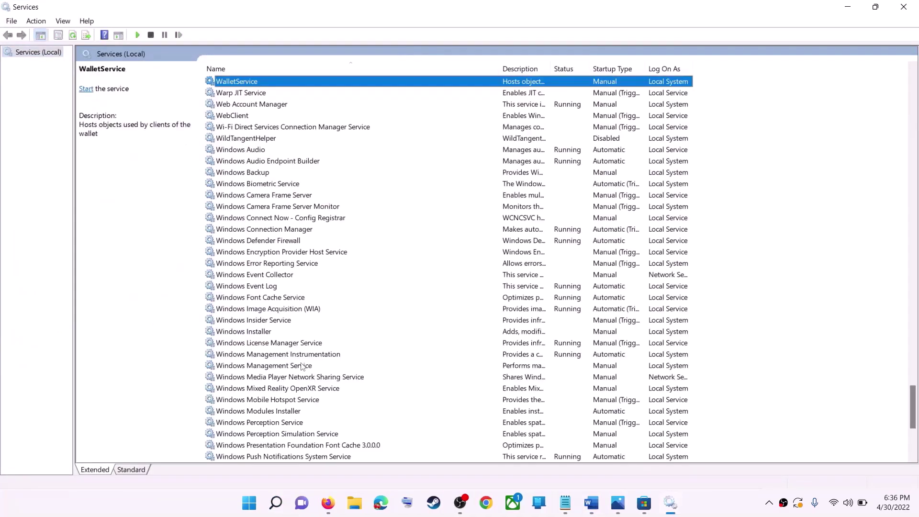
pyautogui.scroll(-7, 319, 393)
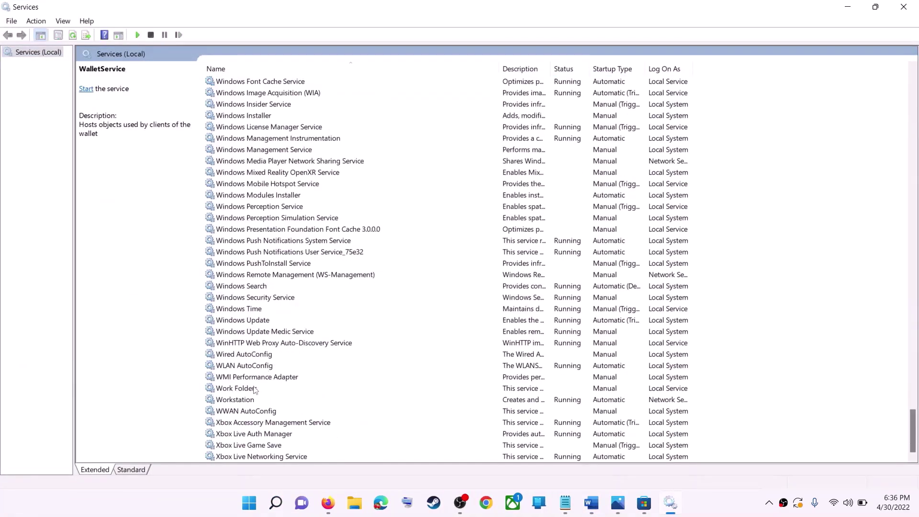
pyautogui.click(310, 321)
pyautogui.doubleClick(310, 322)
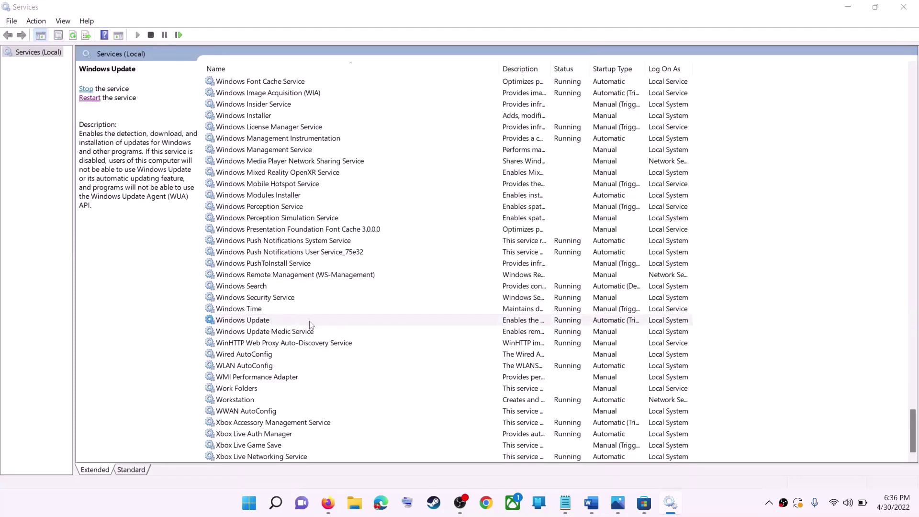
pyautogui.click(442, 240)
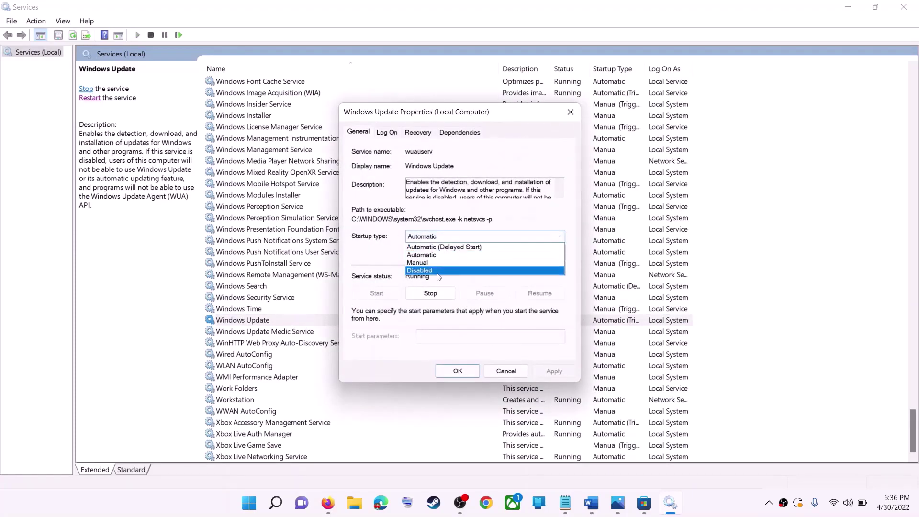
pyautogui.click(434, 254)
pyautogui.click(562, 373)
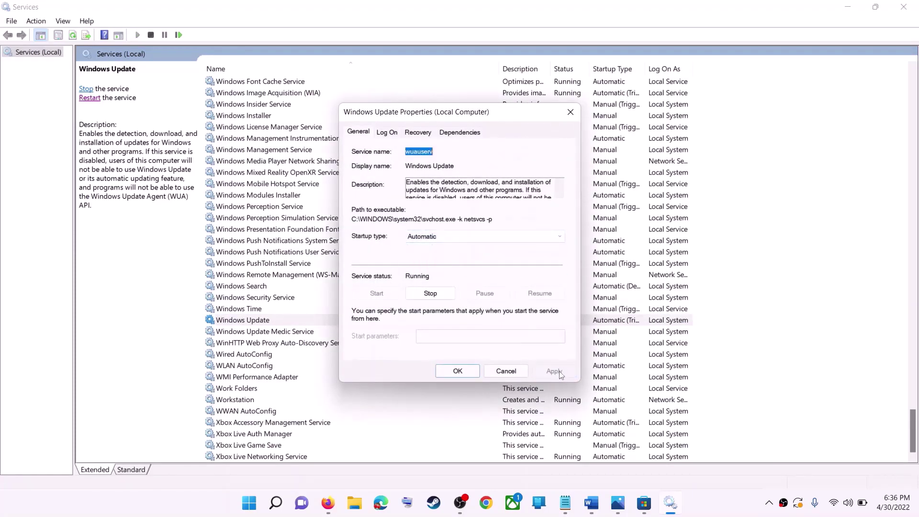
pyautogui.click(458, 371)
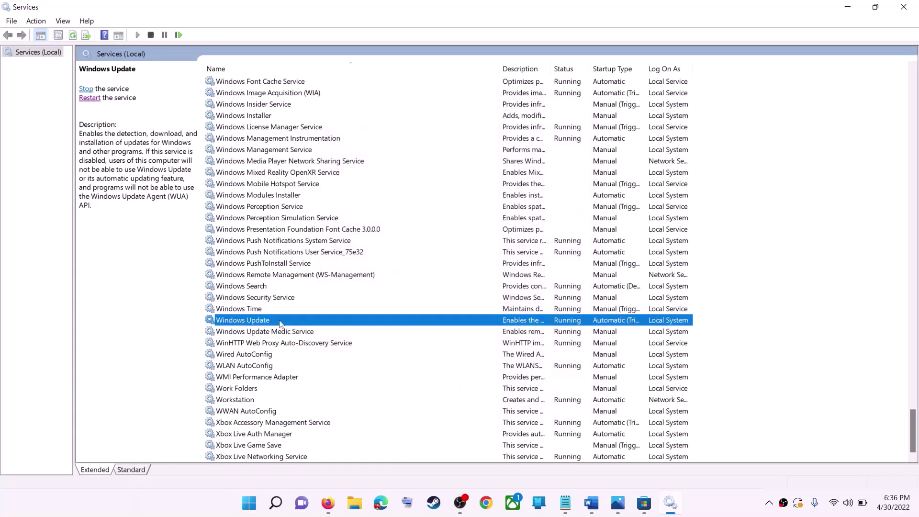
pyautogui.click(90, 99)
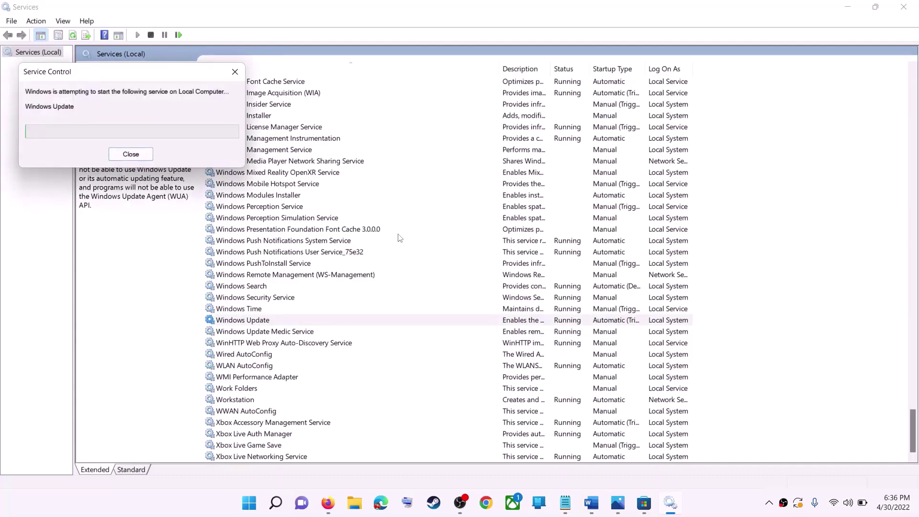
# - Keep Microsoft Store Install Service on Automatic startup and restart it
pyautogui.click(294, 244)
pyautogui.press('m')
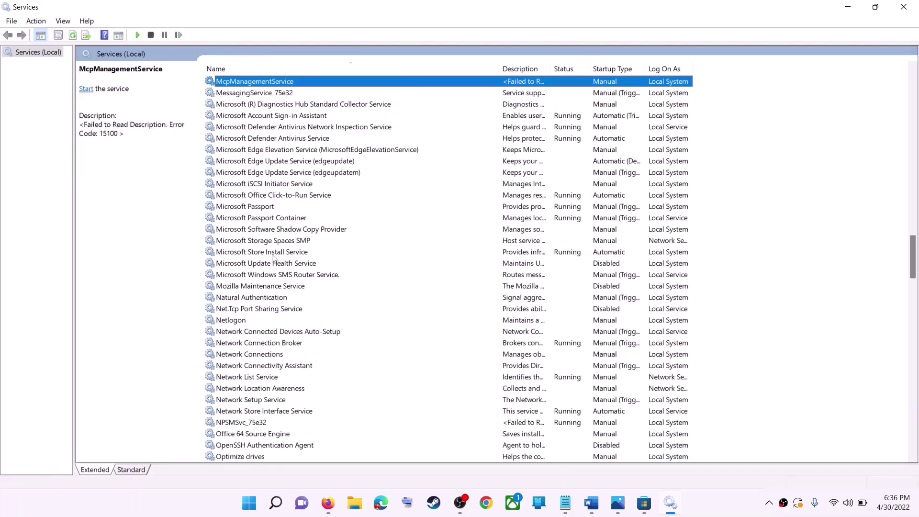
pyautogui.click(273, 254)
pyautogui.doubleClick(425, 257)
pyautogui.click(508, 236)
pyautogui.click(583, 379)
pyautogui.press('Tab')
pyautogui.press('Tab')
pyautogui.press('Tab')
pyautogui.press('Tab')
pyautogui.press('Tab')
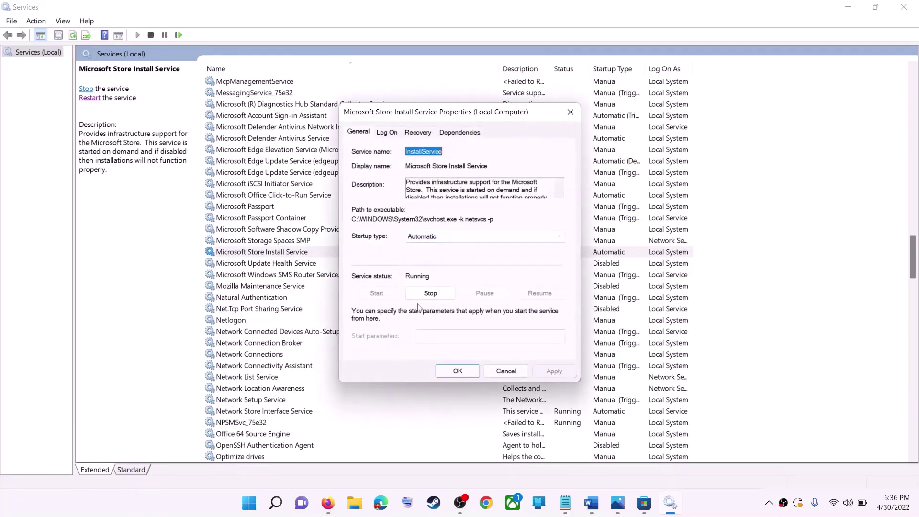
pyautogui.click(457, 372)
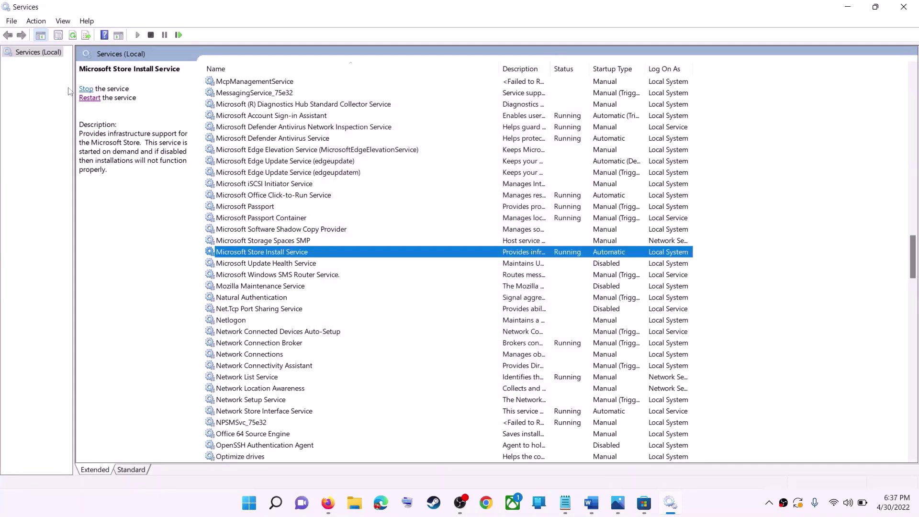
pyautogui.click(85, 100)
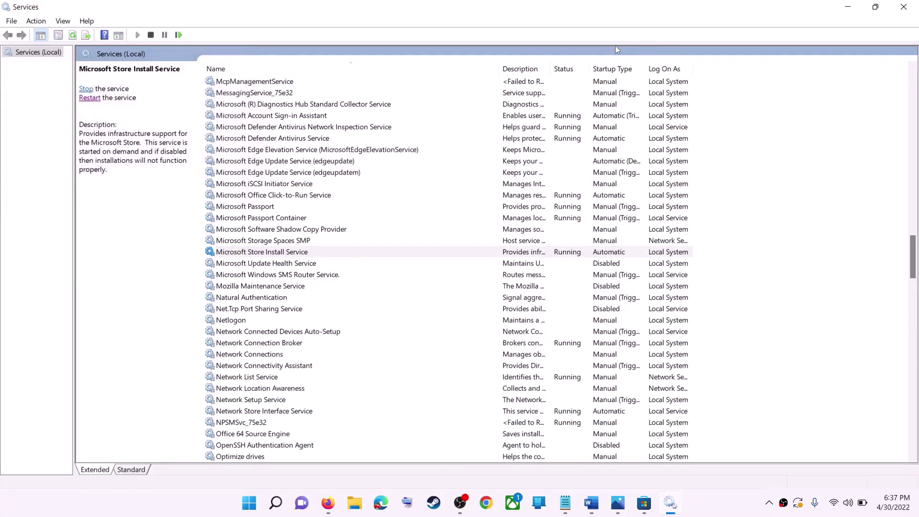
# - Minimize Services and scroll the Word guide to Step 8: Update Windows
pyautogui.click(845, 5)
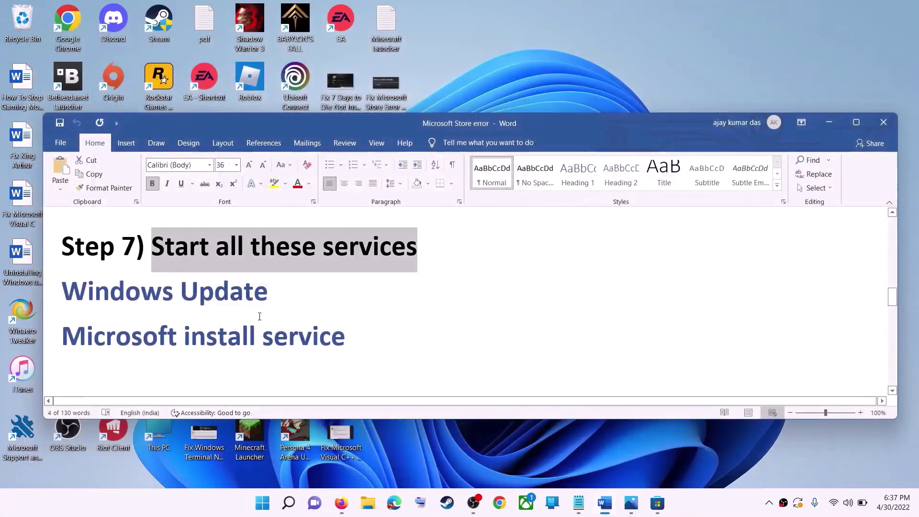
pyautogui.scroll(-2, 260, 317)
pyautogui.scroll(-2, 260, 317)
pyautogui.scroll(1, 262, 302)
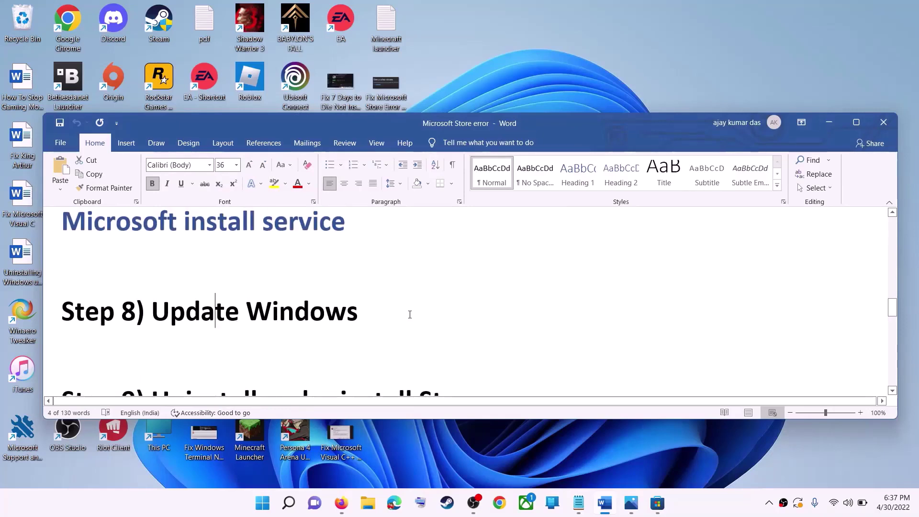
pyautogui.moveTo(408, 314); pyautogui.dragTo(152, 312)
# - Check Settings > Windows Update, which shows the 2022-04 Cumulative Update pending restart, then minimize Settings
pyautogui.click(262, 503)
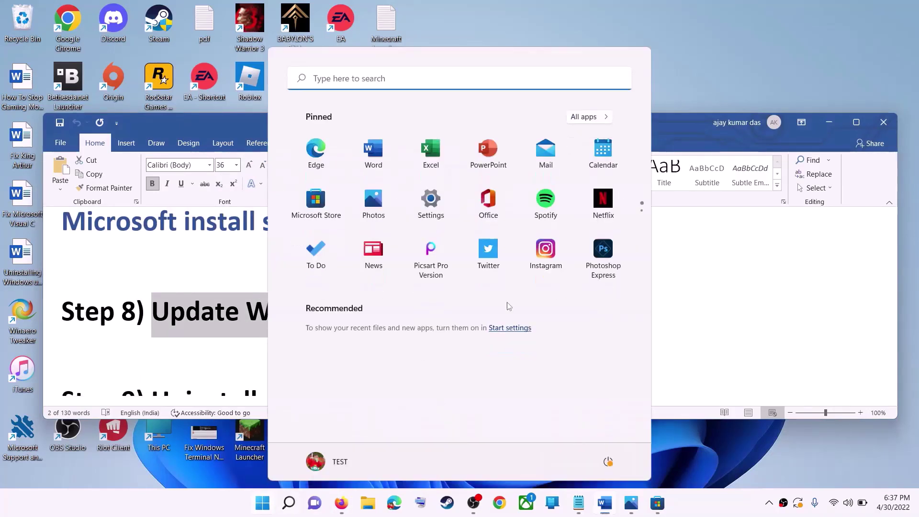
pyautogui.click(430, 210)
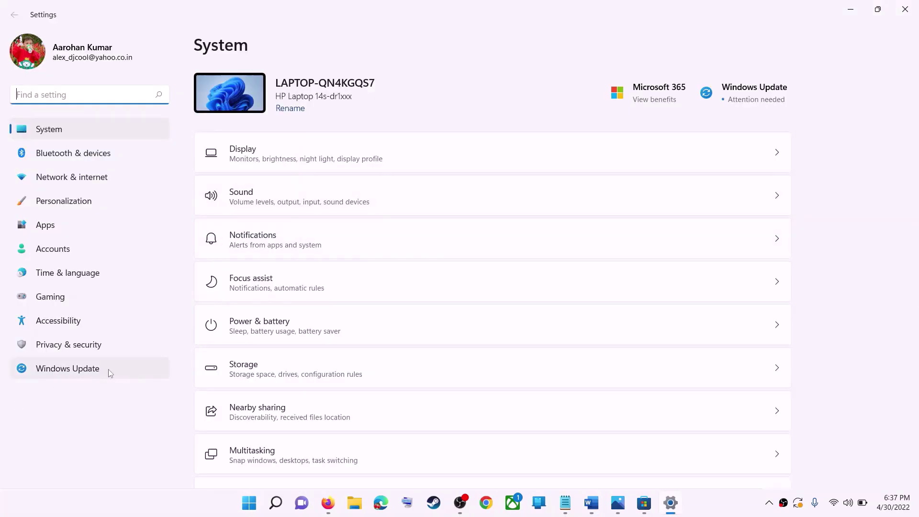
pyautogui.click(72, 373)
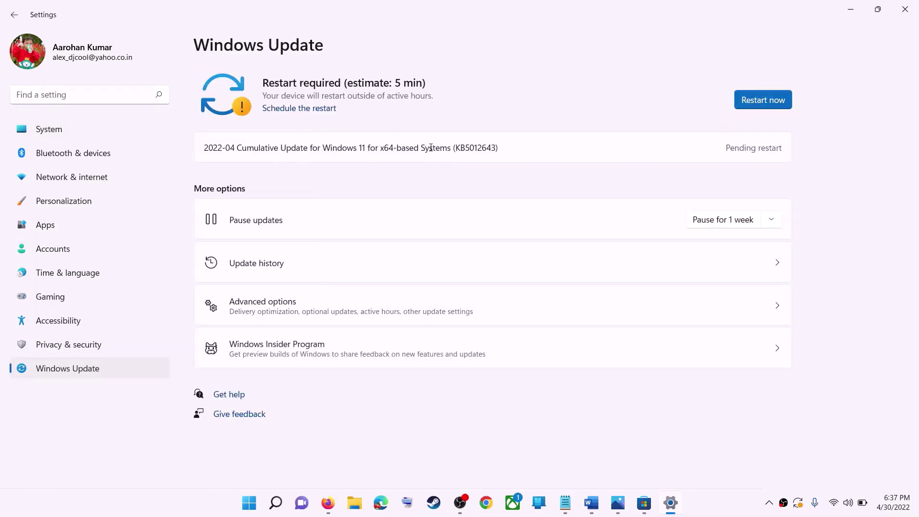
pyautogui.click(851, 10)
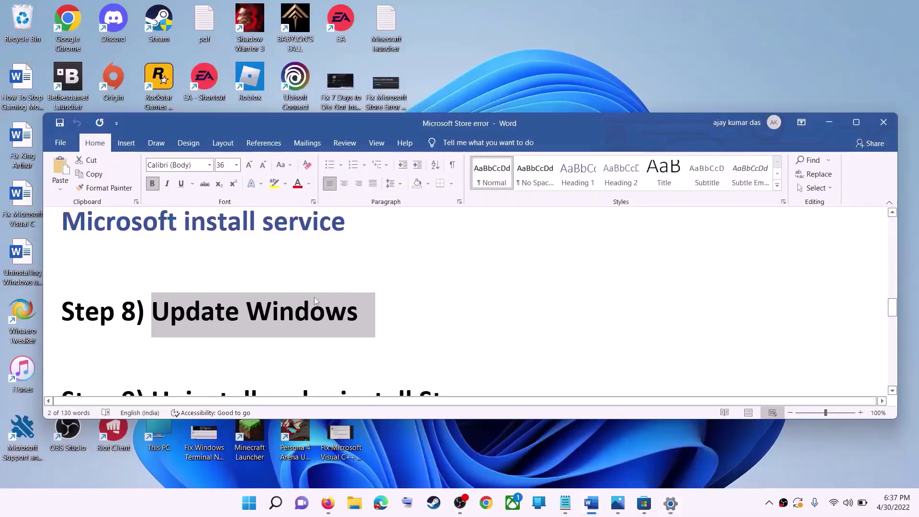
# - Copy the Get-AppxPackage -allusers *WindowsStore* | Remove-AppxPackage command from the Word guide
pyautogui.scroll(-5, 263, 331)
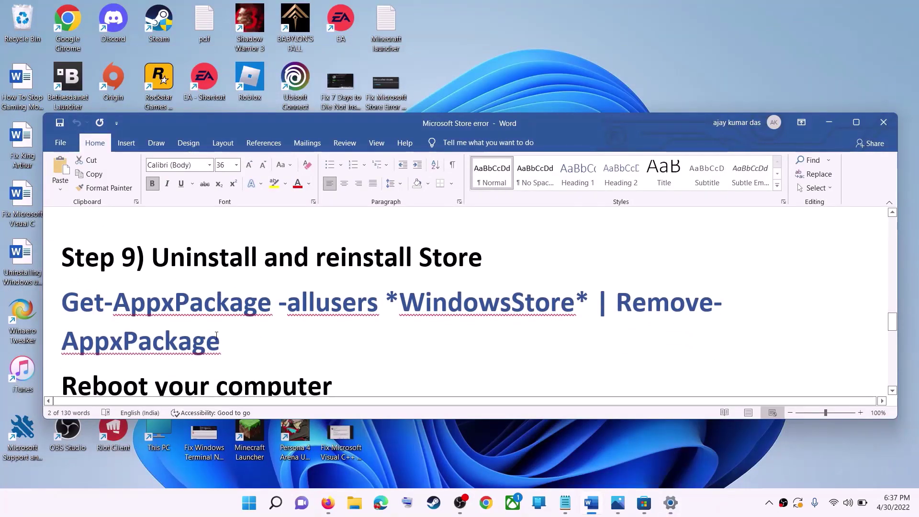
pyautogui.tripleClick(79, 312)
pyautogui.rightClick(139, 323)
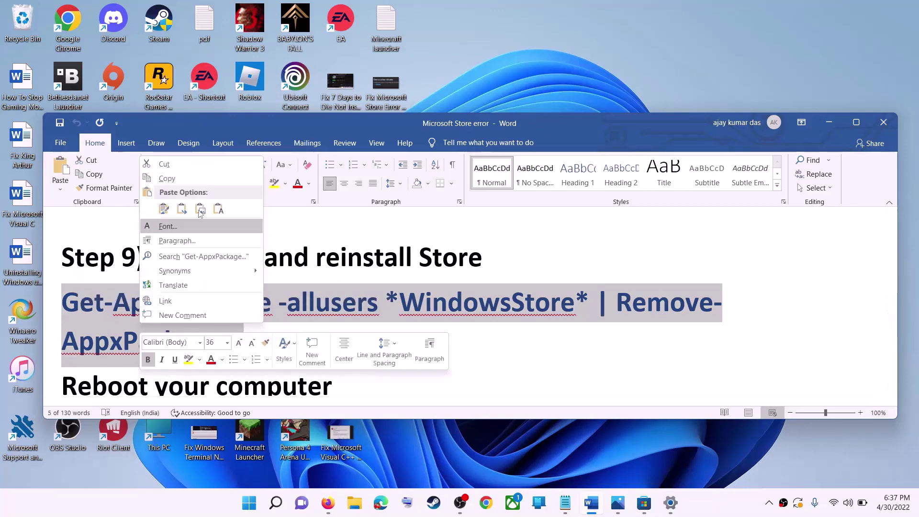
pyautogui.click(184, 179)
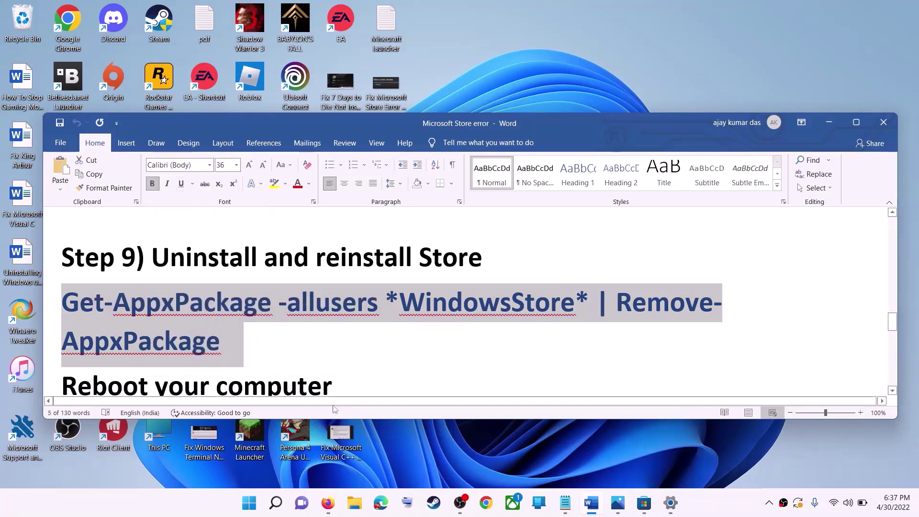
# - Run the Store removal command in an administrator PowerShell, then return to the guide
pyautogui.click(250, 503)
pyautogui.write('powe')
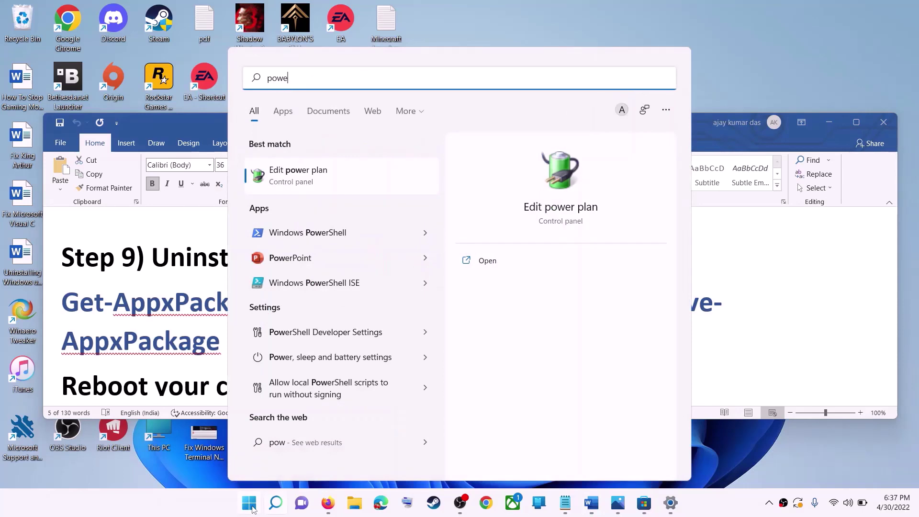
pyautogui.write('rshell')
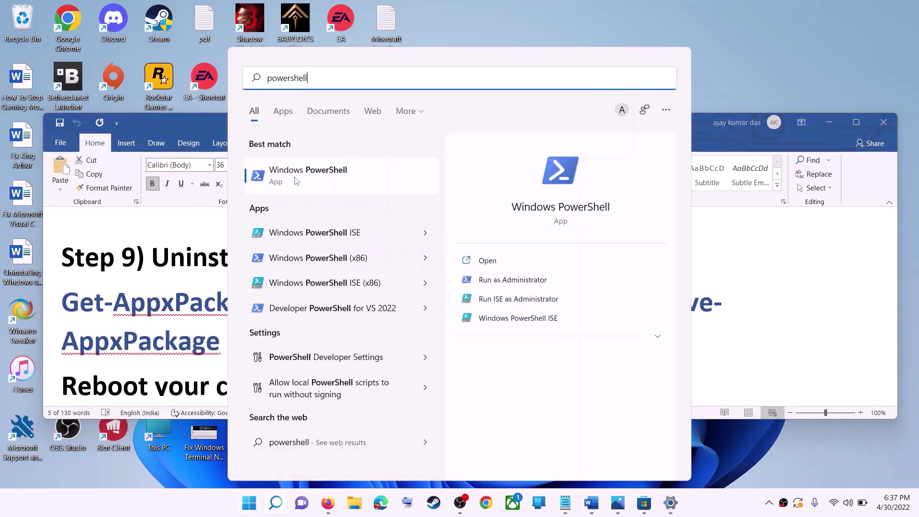
pyautogui.rightClick(297, 178)
pyautogui.click(374, 194)
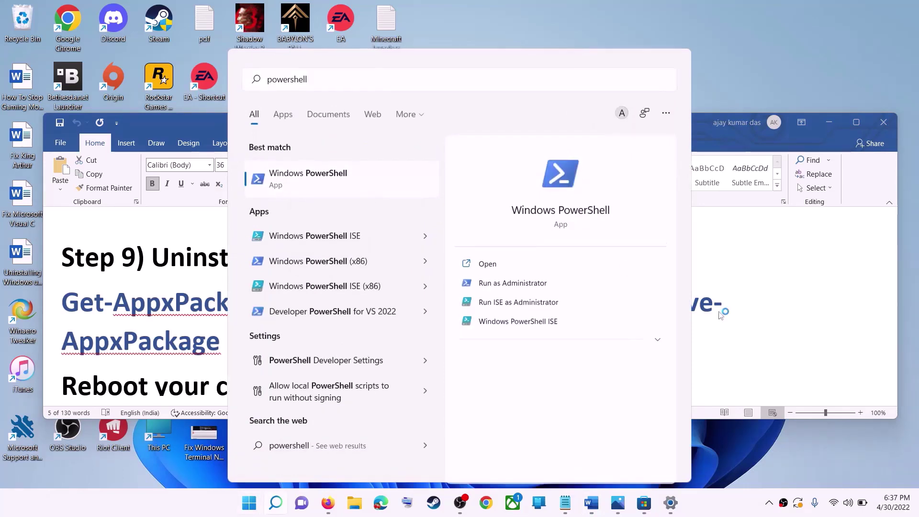
pyautogui.click(388, 343)
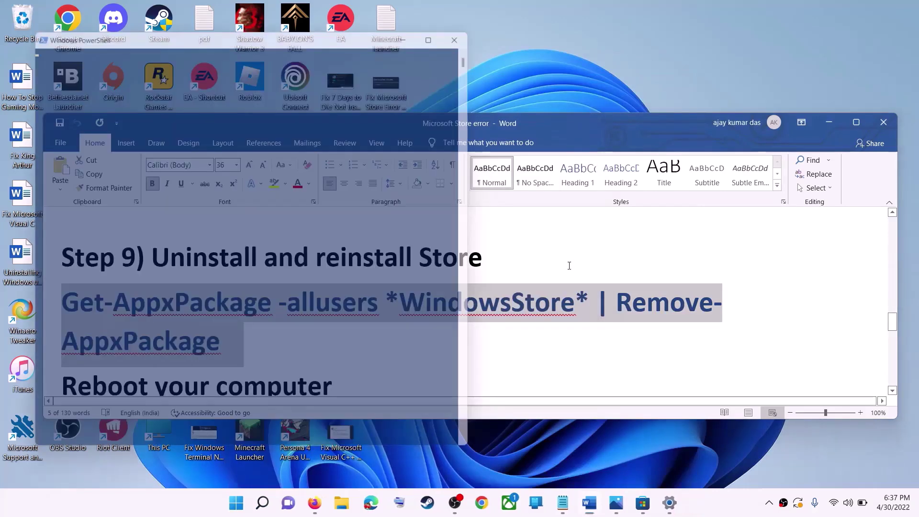
pyautogui.hotkey('ctrl', 'v')
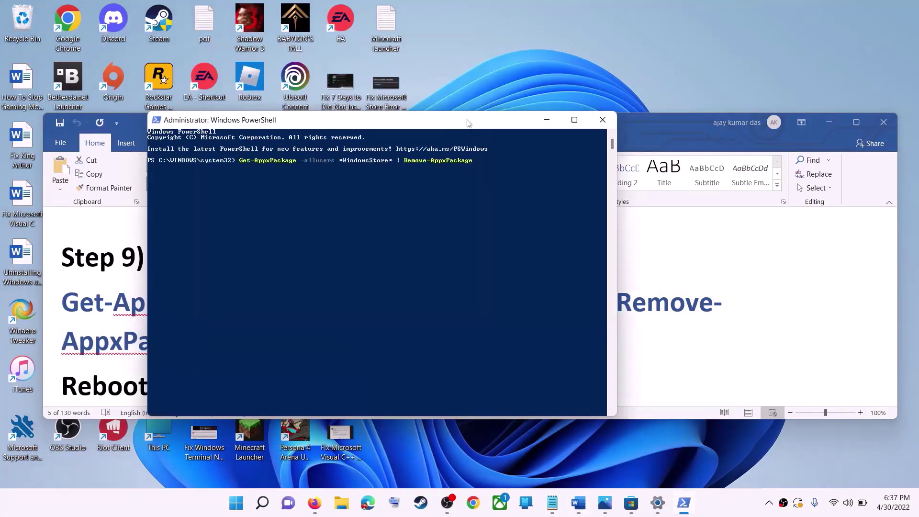
pyautogui.press('Return')
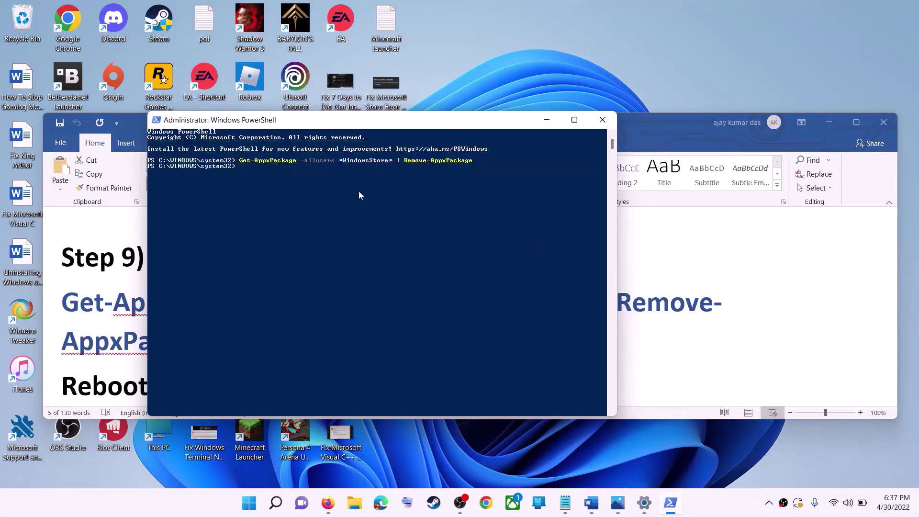
pyautogui.hotkey('alt', 'Tab')
pyautogui.scroll(-2, 165, 336)
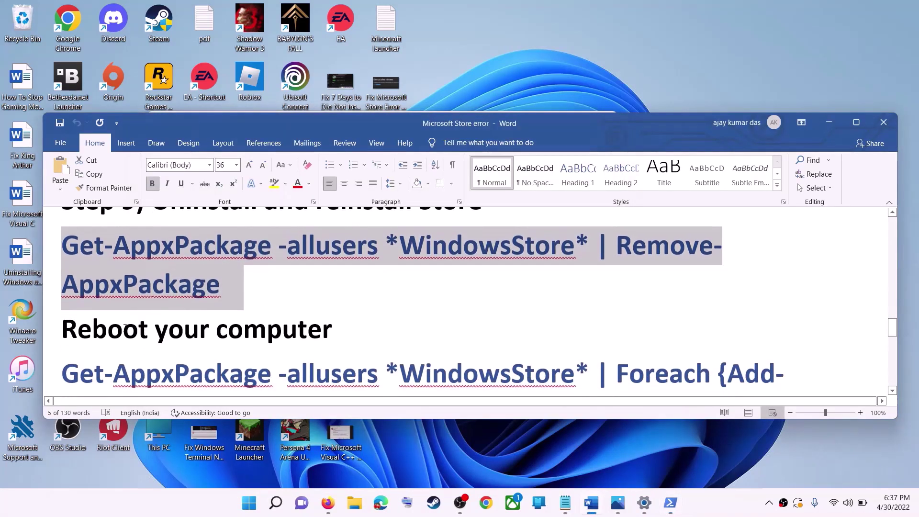
# - Highlight the 'Reboot your computer' line and view the power options without restarting
pyautogui.tripleClick(165, 330)
pyautogui.press('super')
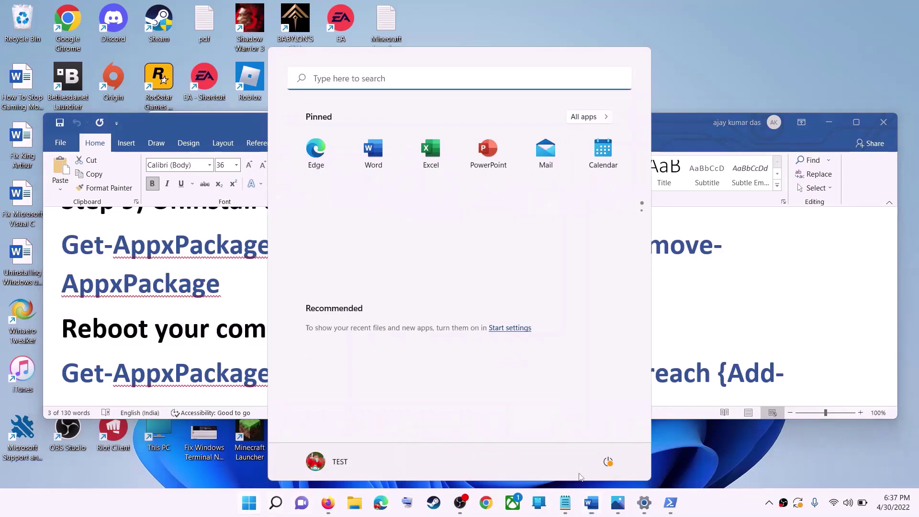
pyautogui.click(608, 462)
pyautogui.press('Escape')
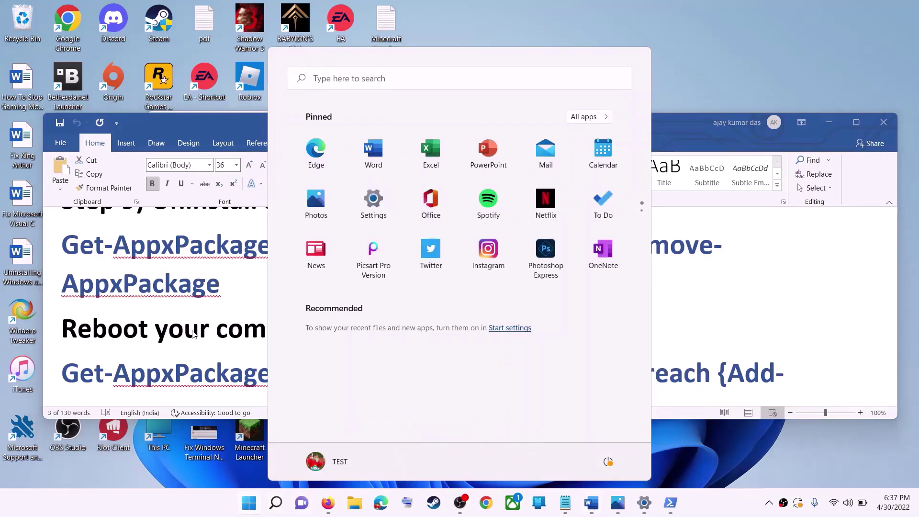
pyautogui.press('Escape')
pyautogui.scroll(-1, 150, 352)
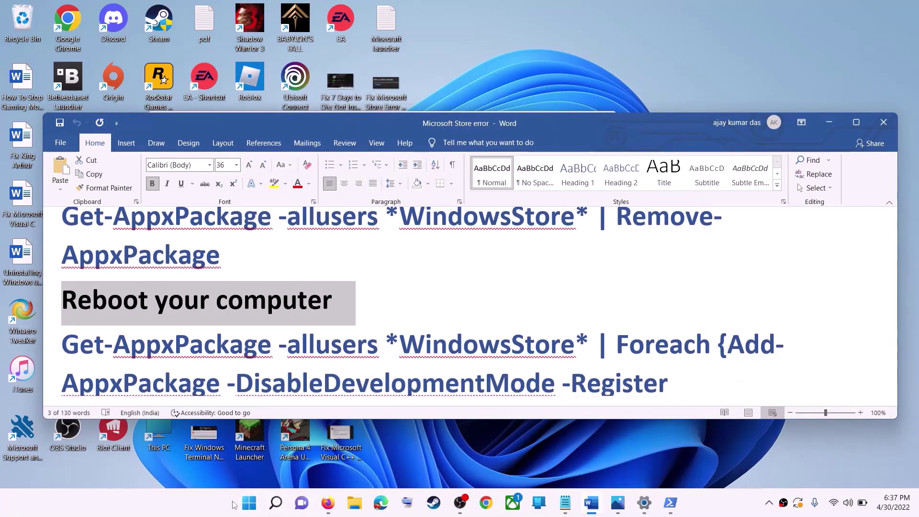
# - Launch a new Windows PowerShell session as administrator
pyautogui.click(248, 510)
pyautogui.write('powe')
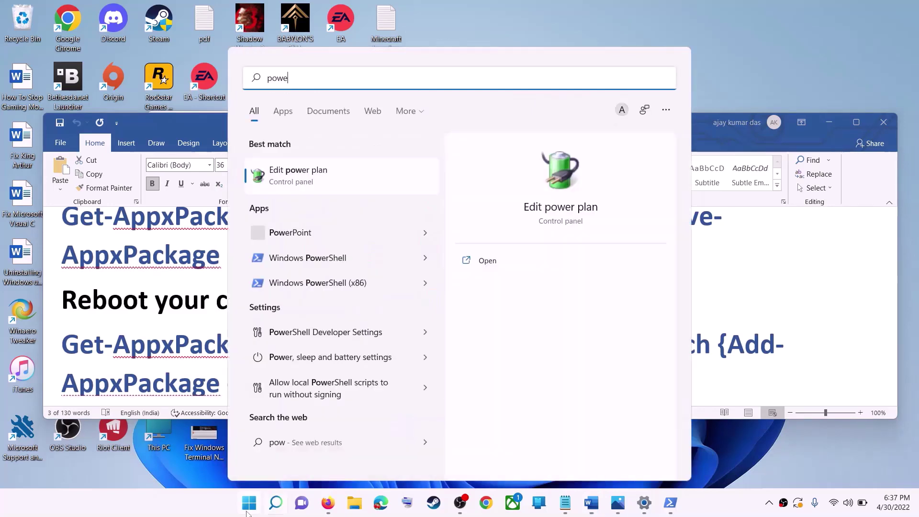
pyautogui.write('rshell')
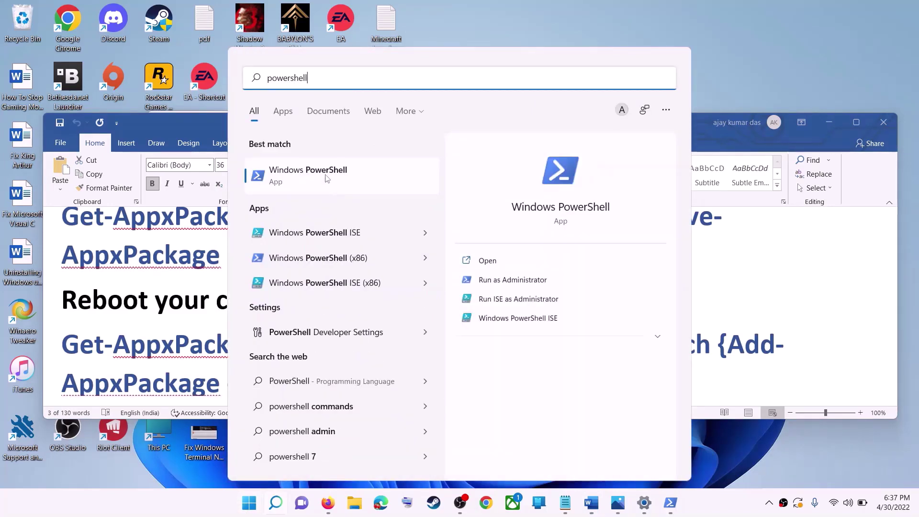
pyautogui.rightClick(325, 178)
pyautogui.click(397, 191)
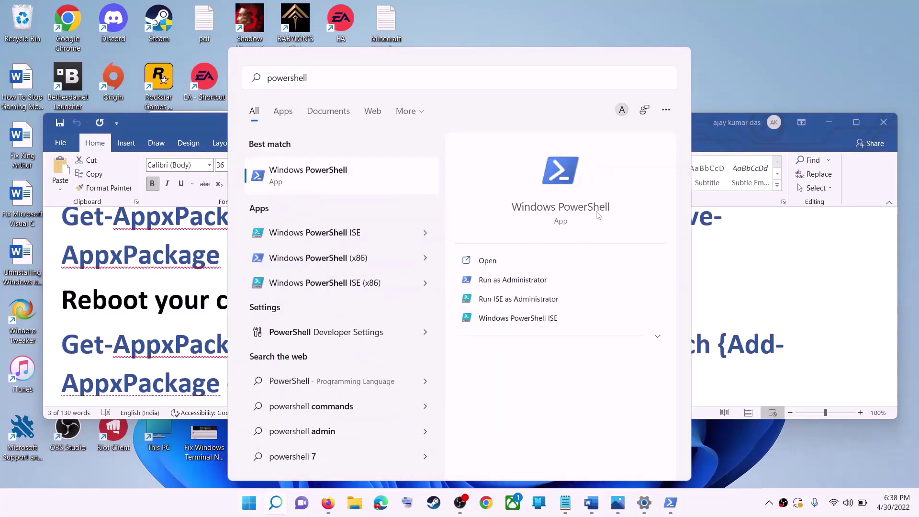
pyautogui.click(415, 344)
# - Copy the three-line Add-AppxPackage -Register command from Word and run it in PowerShell, then search for 'store'
pyautogui.click(595, 287)
pyautogui.scroll(-2, 596, 288)
pyautogui.moveTo(600, 361); pyautogui.dragTo(62, 288)
pyautogui.rightClick(108, 307)
pyautogui.click(139, 329)
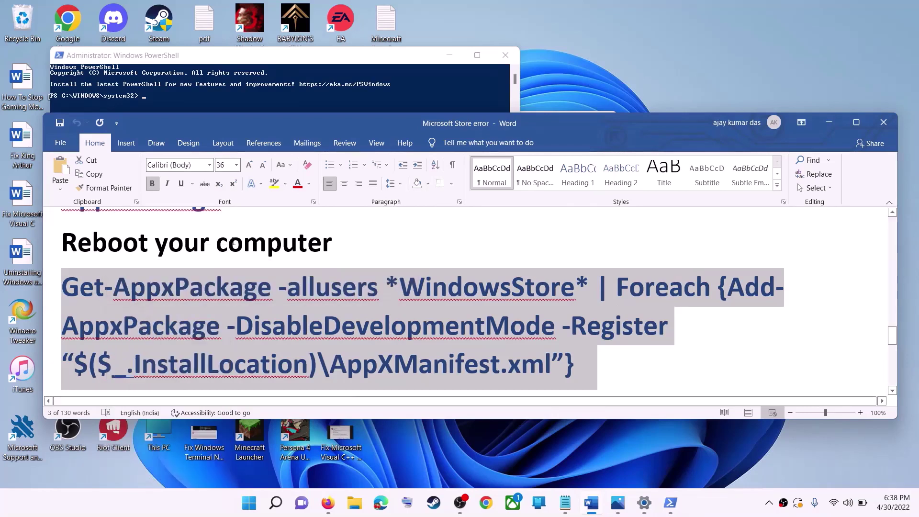
pyautogui.click(670, 503)
pyautogui.click(279, 196)
pyautogui.rightClick(278, 195)
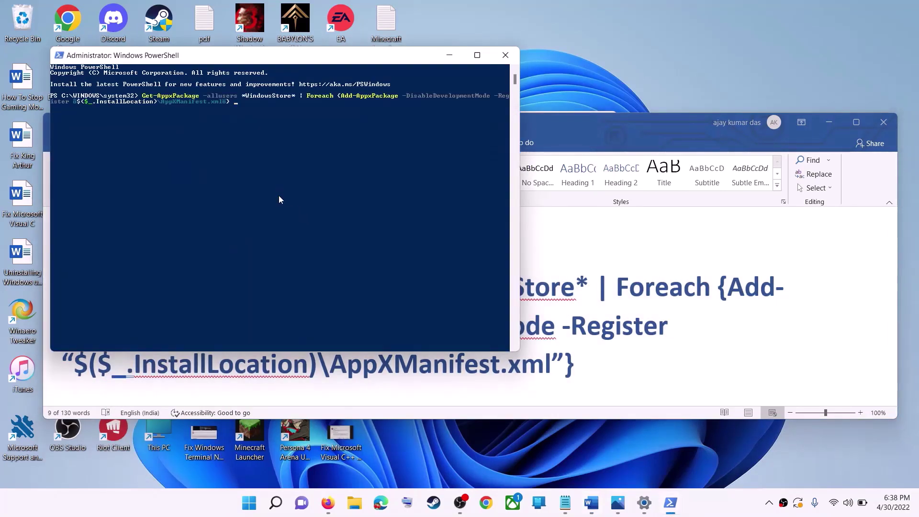
pyautogui.press('Return')
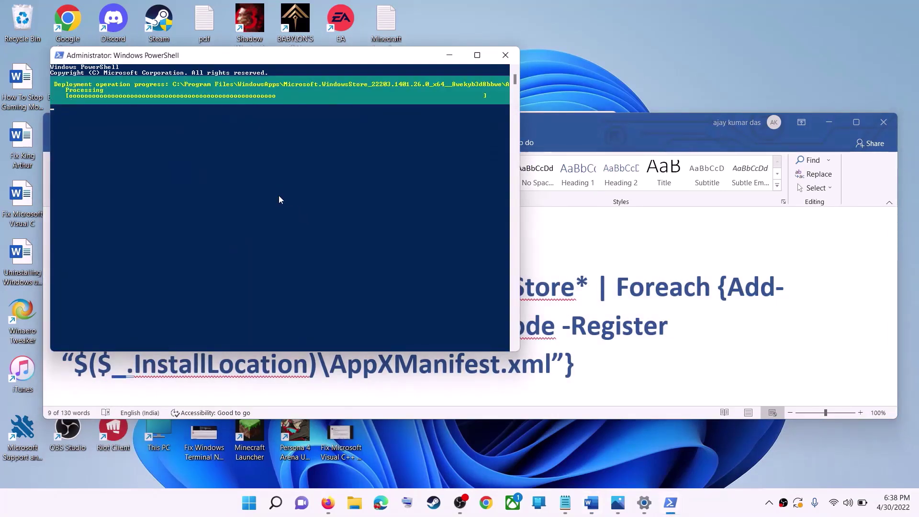
pyautogui.click(250, 505)
pyautogui.write('s')
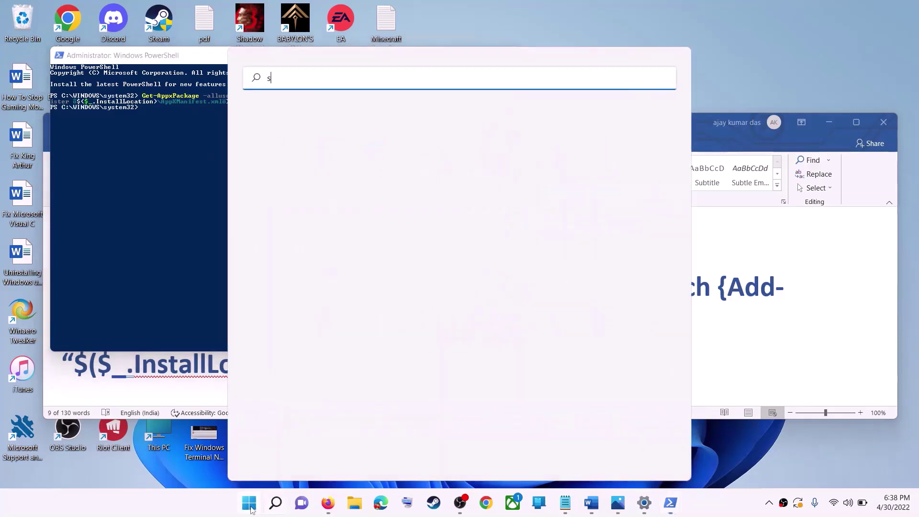
pyautogui.write('tore')
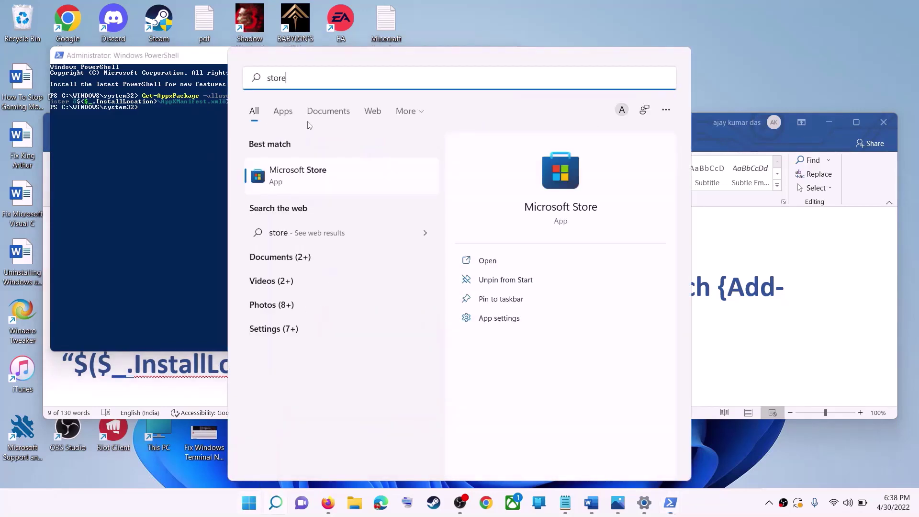
# - Launch Microsoft Store from search, then highlight the Step 10 heading in the guide
pyautogui.press('Return')
pyautogui.click(592, 502)
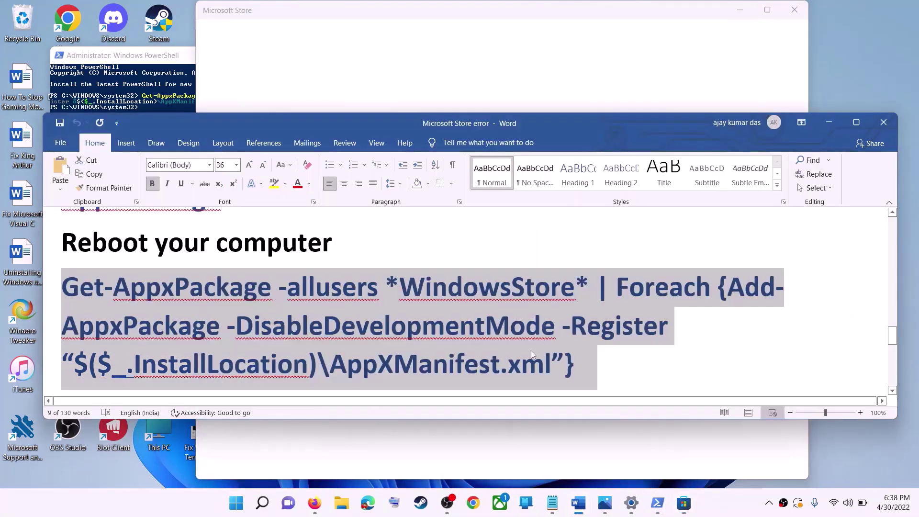
pyautogui.scroll(-2, 320, 323)
pyautogui.scroll(-3, 321, 323)
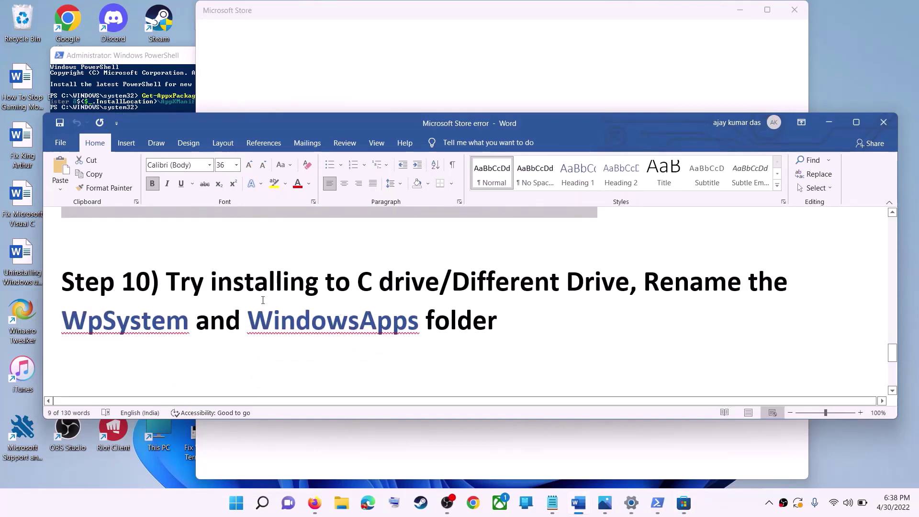
pyautogui.moveTo(204, 280); pyautogui.dragTo(629, 285)
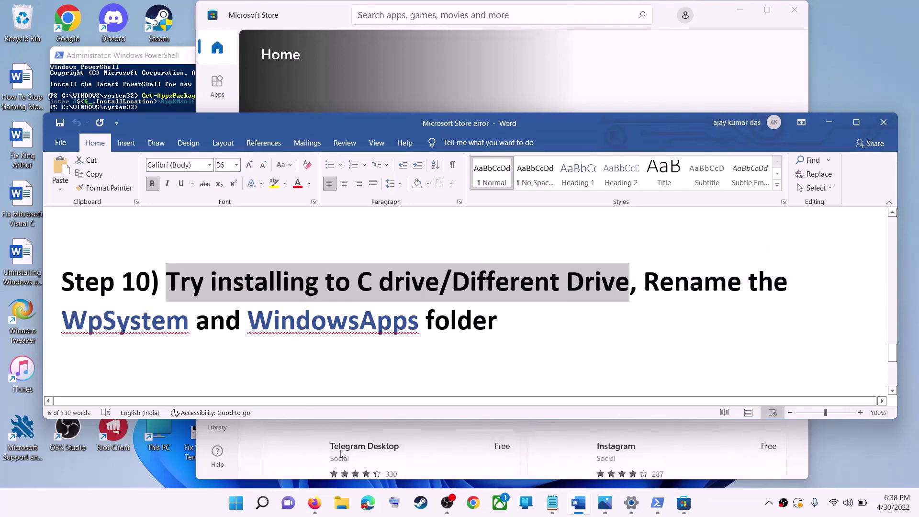
# - Open Settings > System > Storage and choose where new content is saved
pyautogui.click(237, 503)
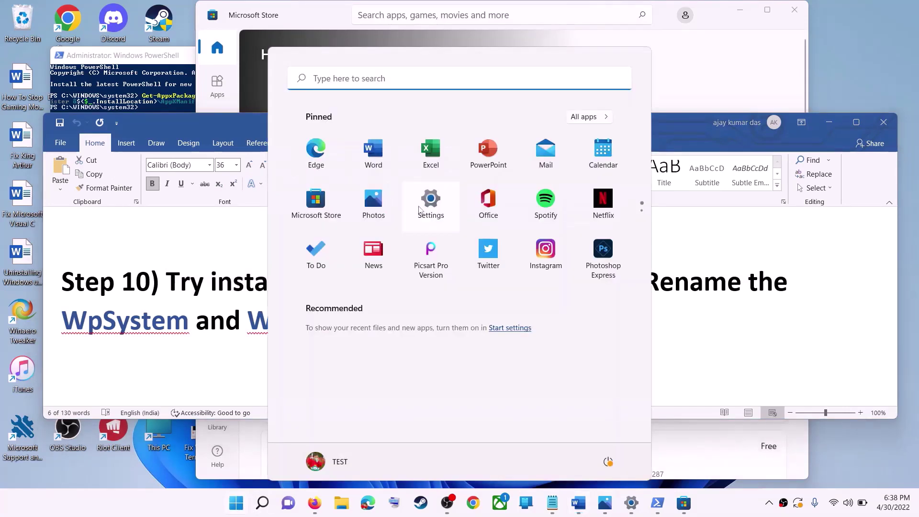
pyautogui.click(420, 210)
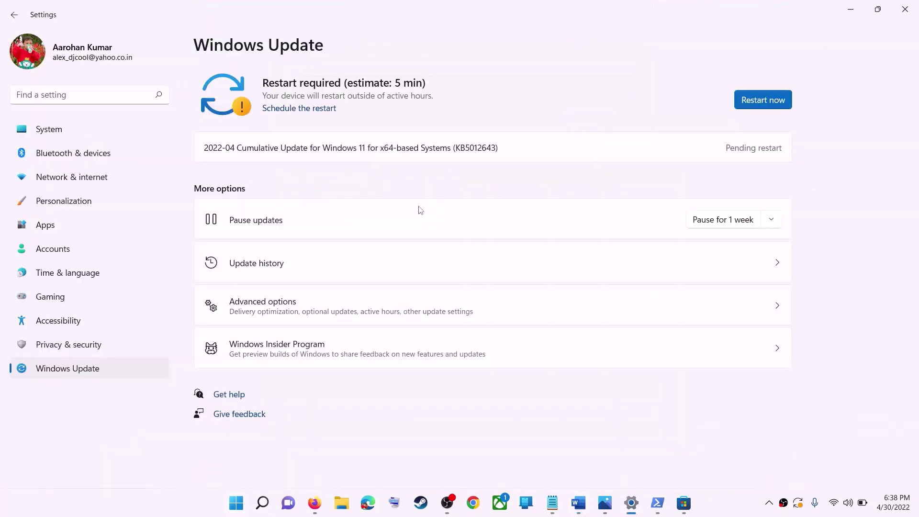
pyautogui.click(60, 135)
pyautogui.scroll(-3, 286, 330)
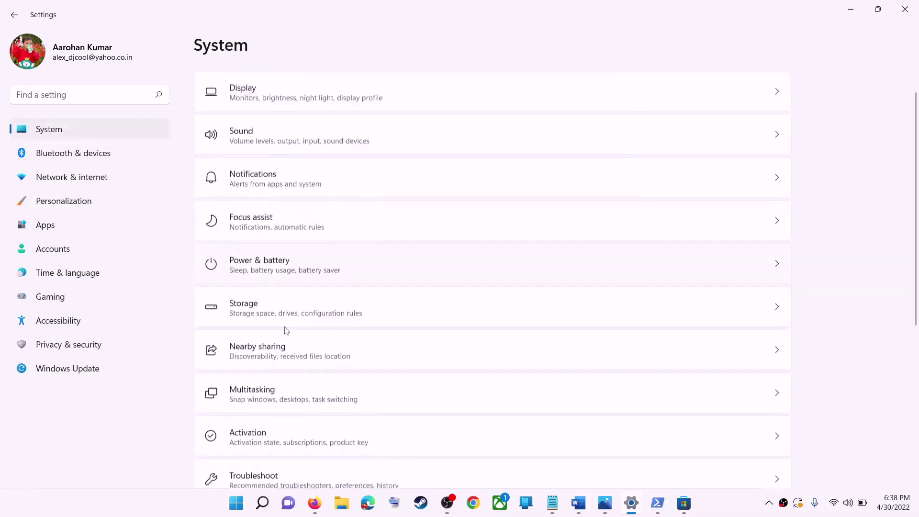
pyautogui.click(263, 248)
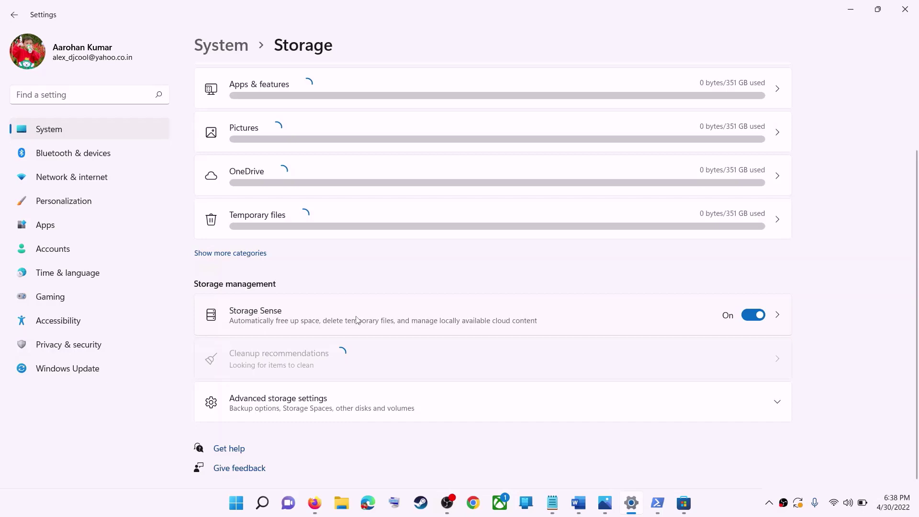
pyautogui.click(273, 166)
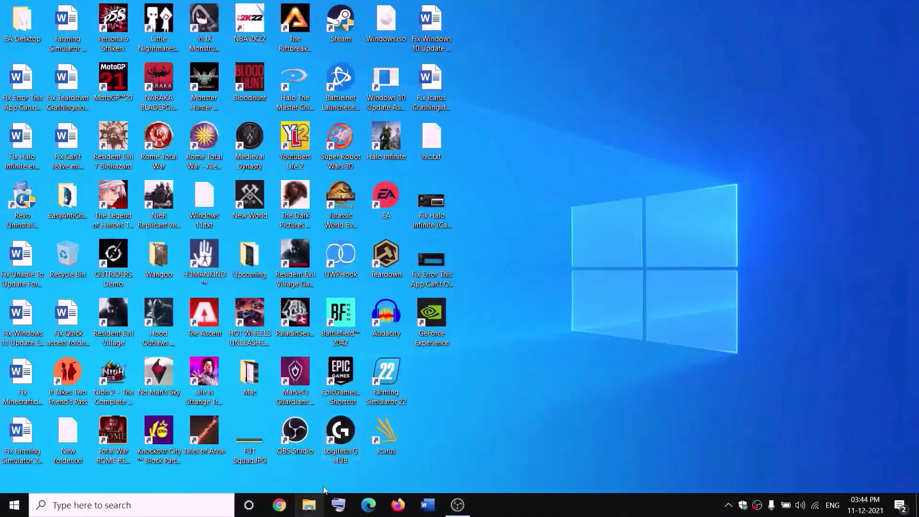
# - Open This PC > New Volume (D:) in File Explorer and bring up the WpSystem folder's context menu
pyautogui.click(314, 504)
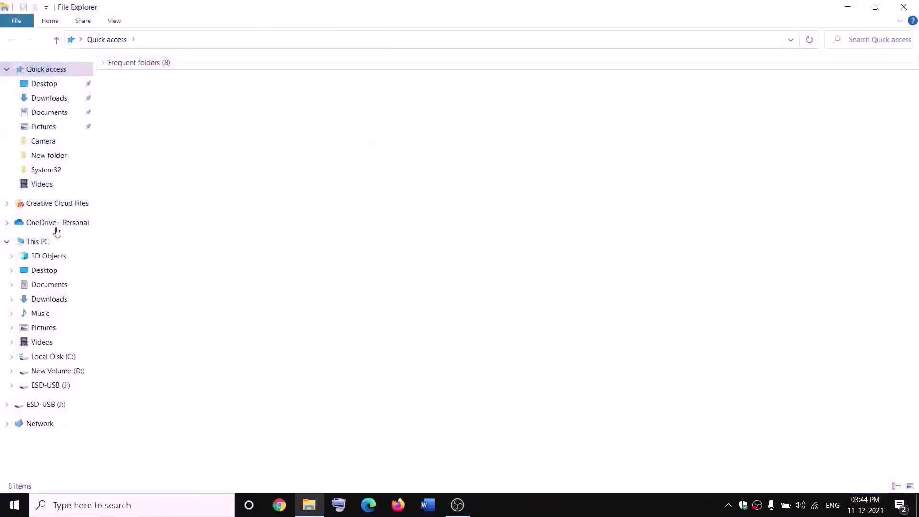
pyautogui.click(38, 242)
pyautogui.click(343, 177)
pyautogui.doubleClick(341, 175)
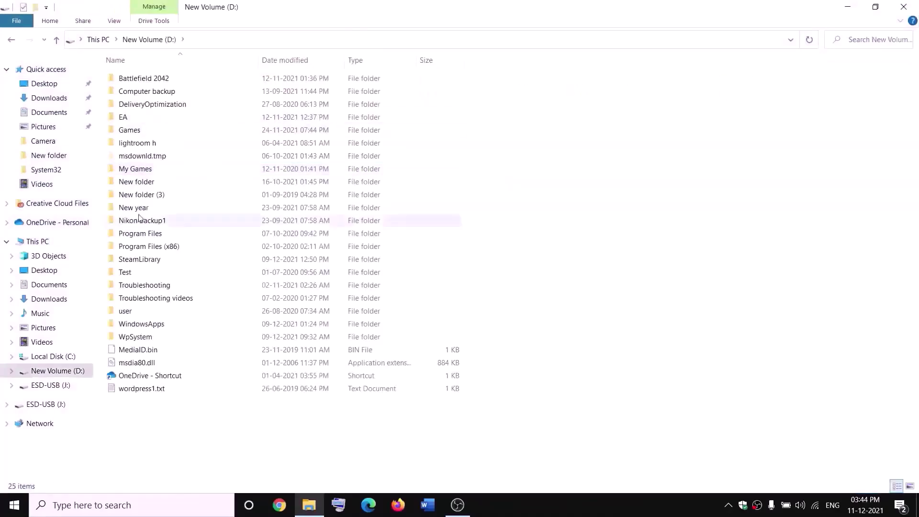
pyautogui.click(136, 335)
pyautogui.rightClick(150, 339)
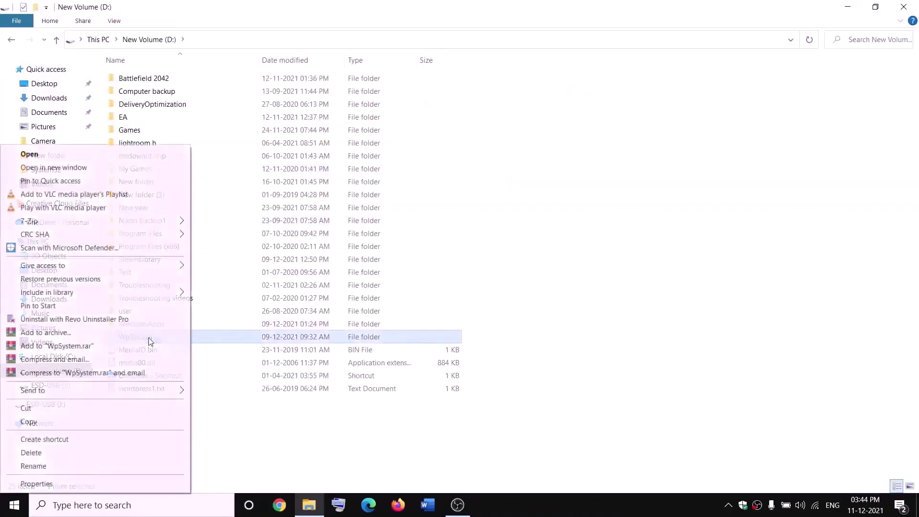
pyautogui.click(291, 437)
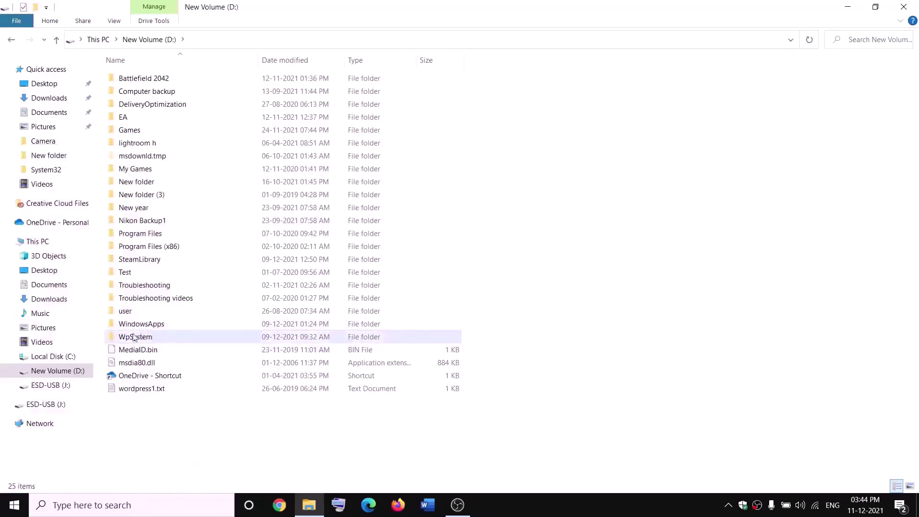
pyautogui.moveTo(132, 339)
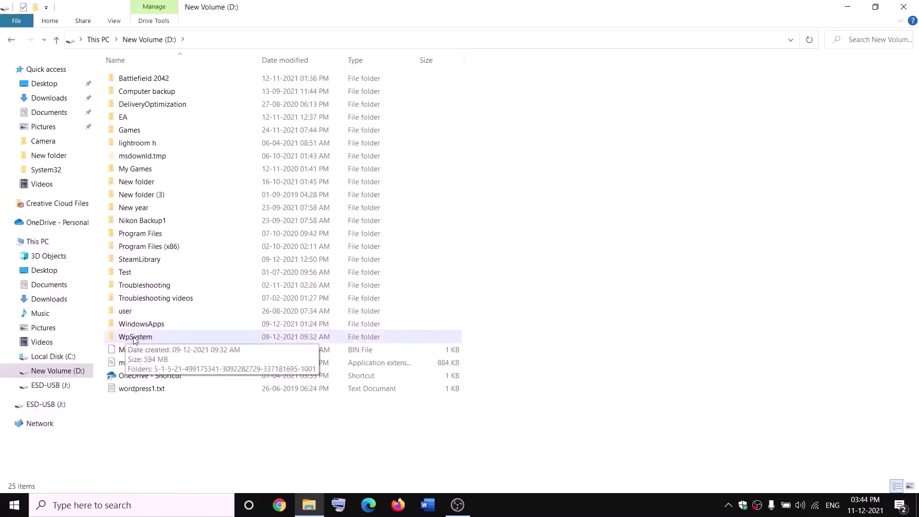
pyautogui.rightClick(134, 339)
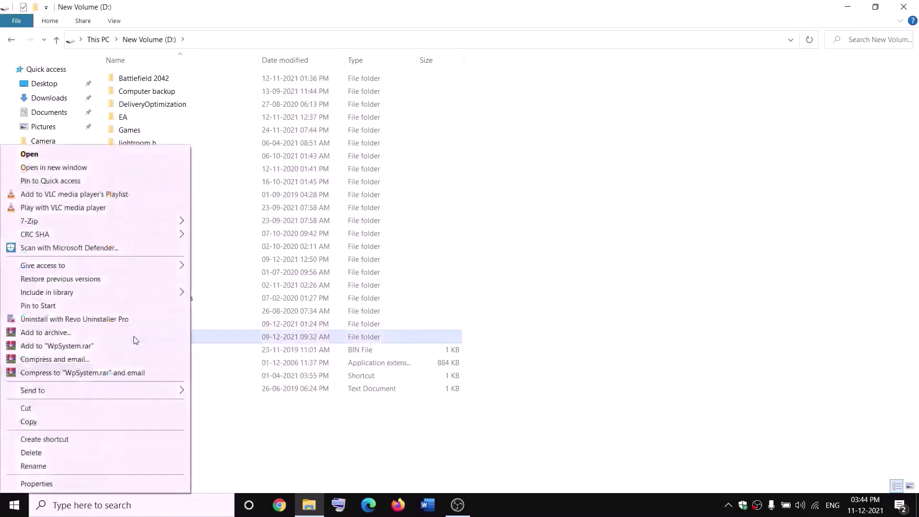
# - Open the WpSystem folder's Advanced Security Settings from its Properties
pyautogui.click(28, 484)
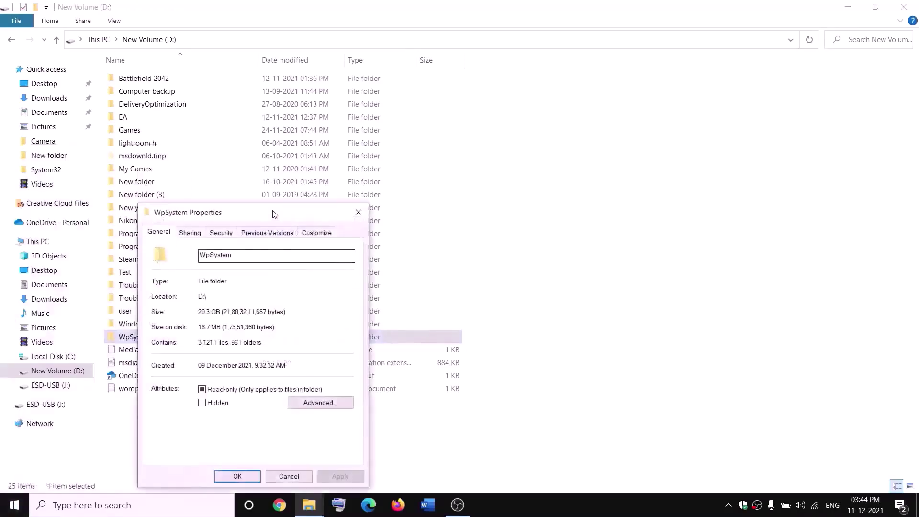
pyautogui.moveTo(273, 212); pyautogui.dragTo(394, 133)
pyautogui.click(341, 153)
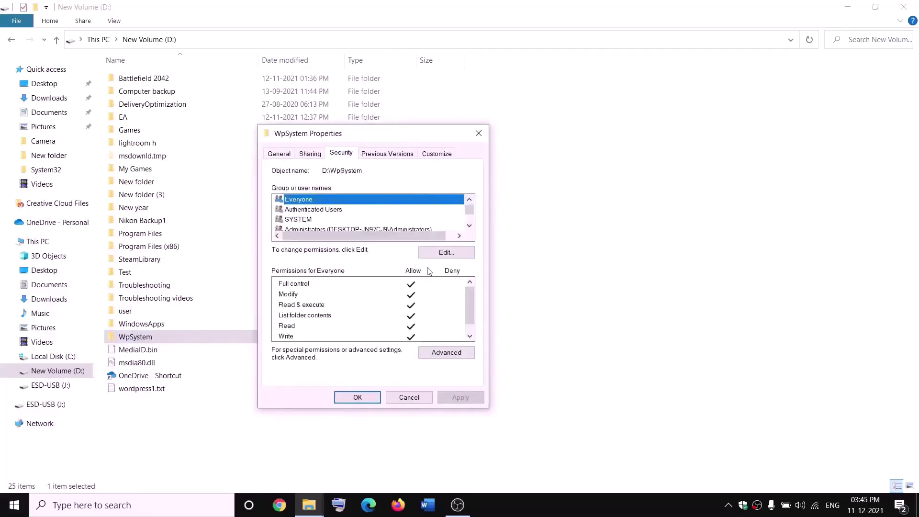
pyautogui.click(446, 353)
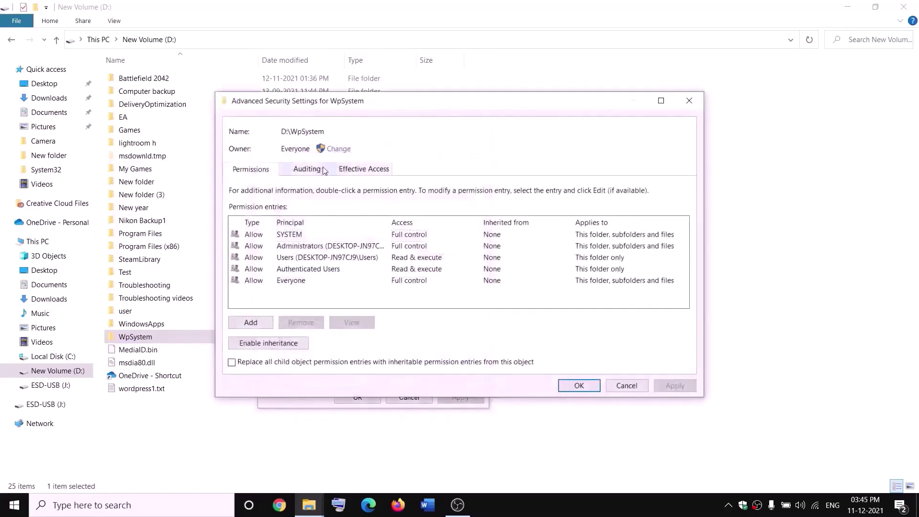
# - Change the owner to Everyone, replacing owner on subcontainers, and apply and close all windows
pyautogui.click(339, 148)
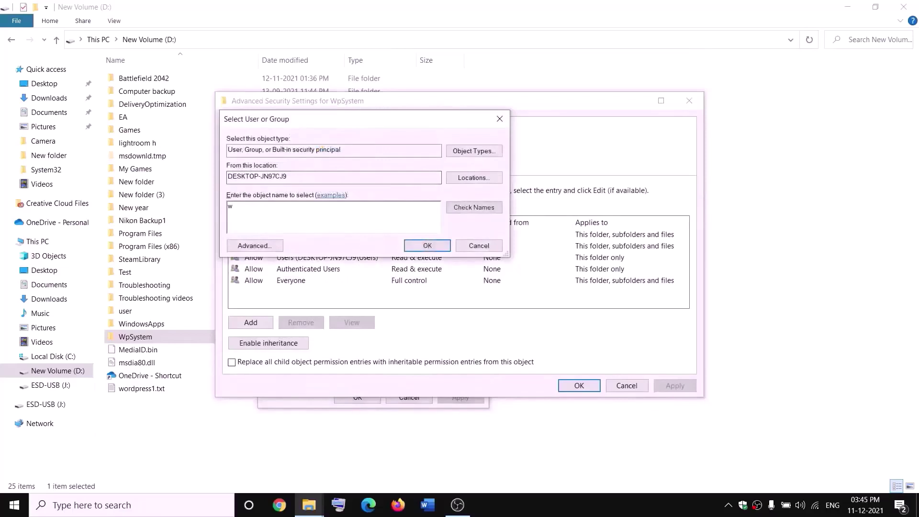
pyautogui.press('BackSpace')
pyautogui.write('everyone')
pyautogui.doubleClick(274, 204)
pyautogui.click(482, 213)
pyautogui.click(428, 246)
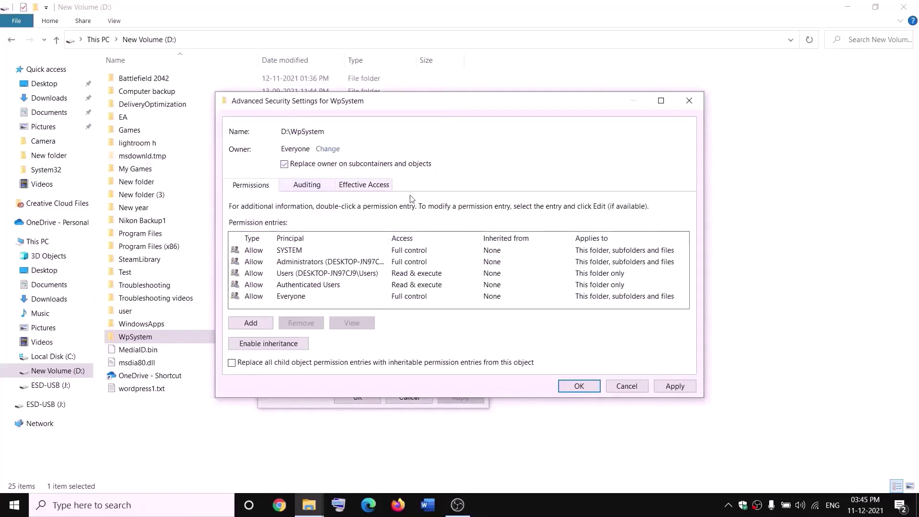
pyautogui.click(674, 386)
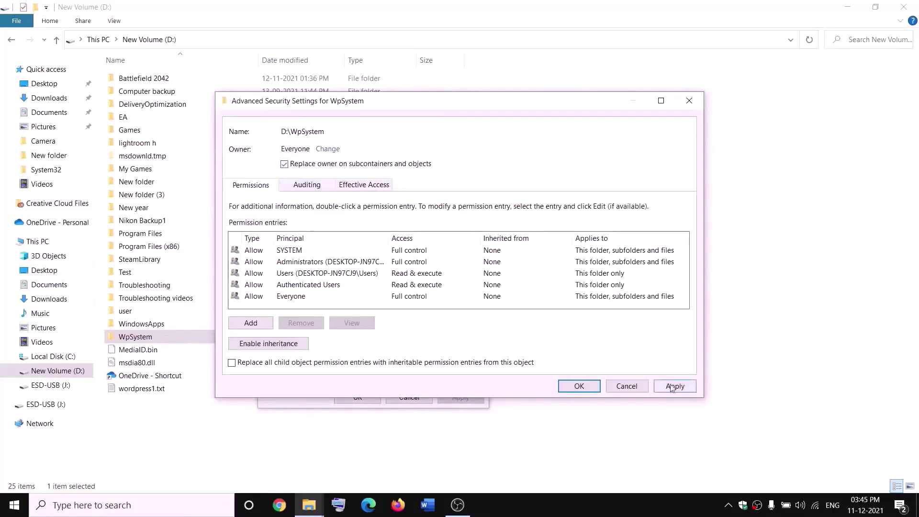
pyautogui.click(579, 387)
pyautogui.click(557, 302)
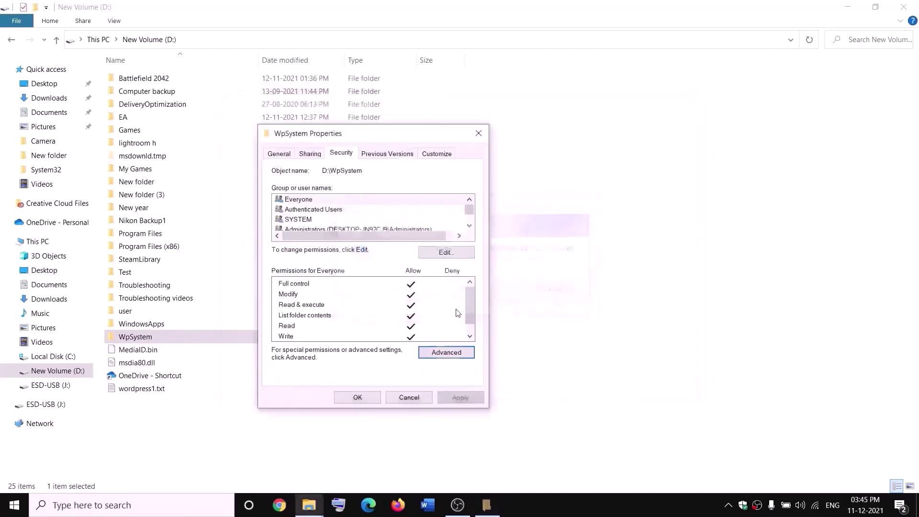
pyautogui.click(359, 398)
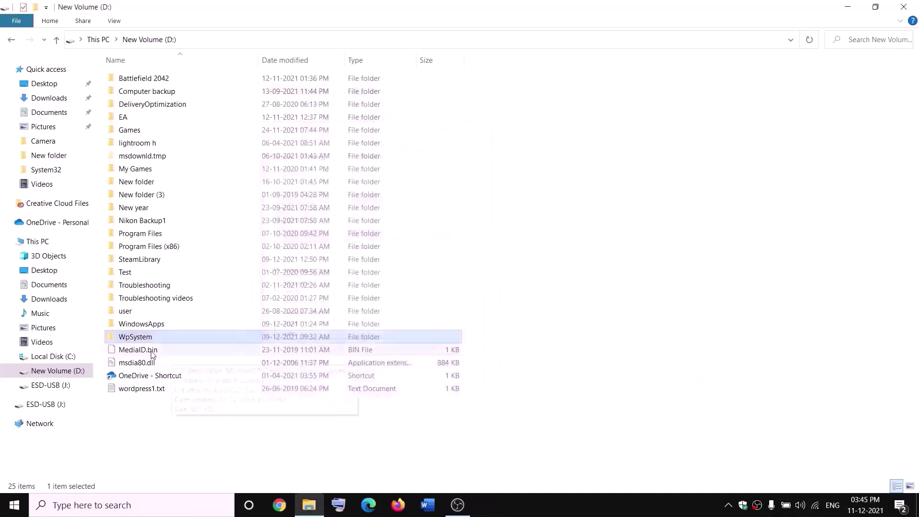
# - Reopen the WpSystem folder's Advanced Security Settings from its Properties
pyautogui.rightClick(138, 340)
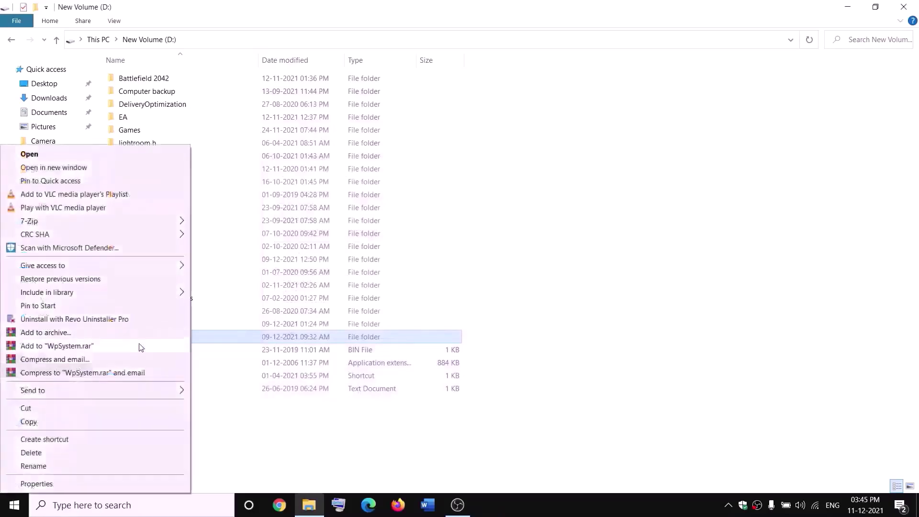
pyautogui.click(53, 483)
pyautogui.moveTo(320, 209); pyautogui.dragTo(361, 154)
pyautogui.click(337, 175)
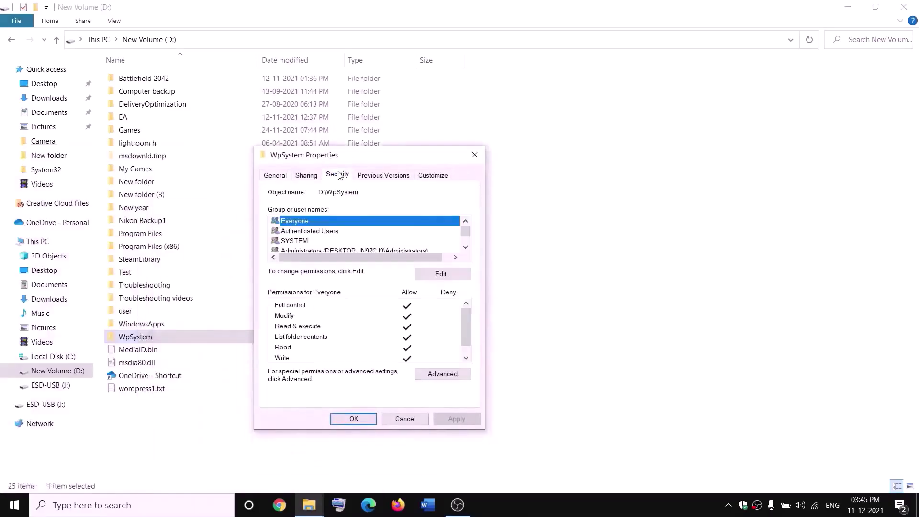
pyautogui.click(443, 374)
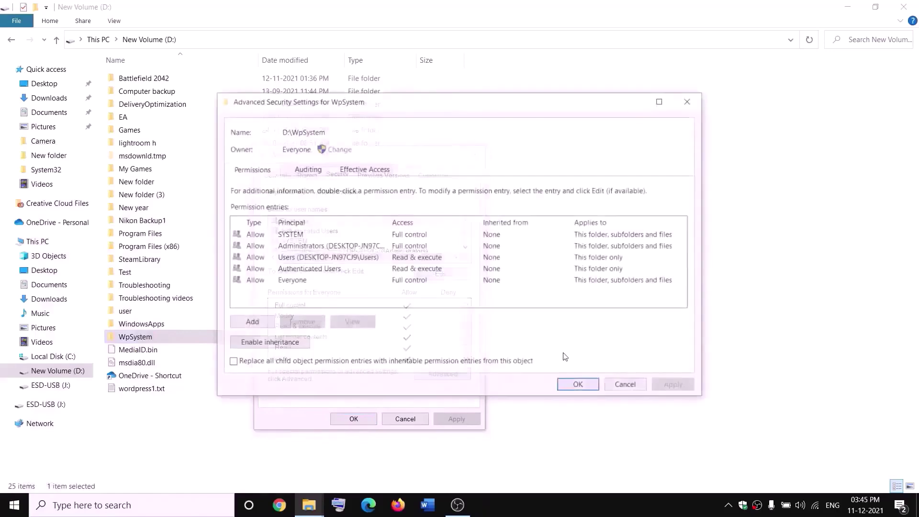
# - Add a permission entry giving Everyone Full control, then confirm all permission windows
pyautogui.click(251, 323)
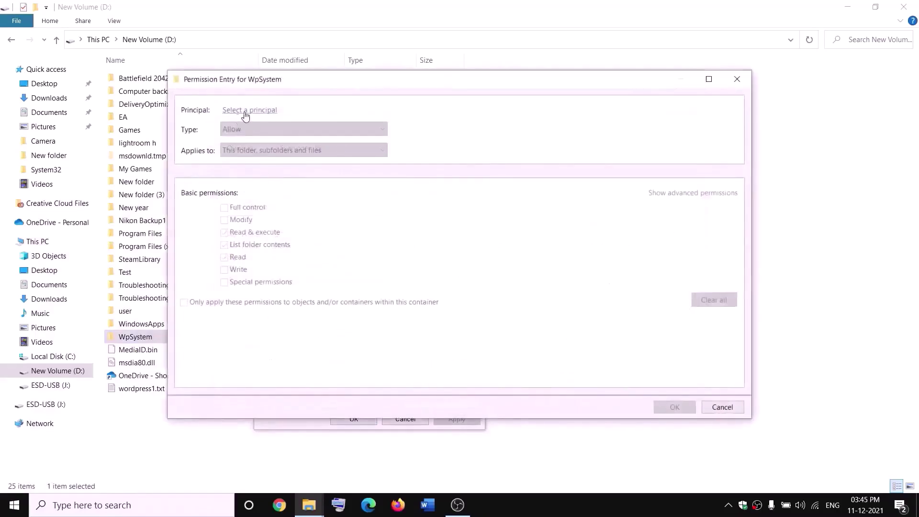
pyautogui.click(245, 112)
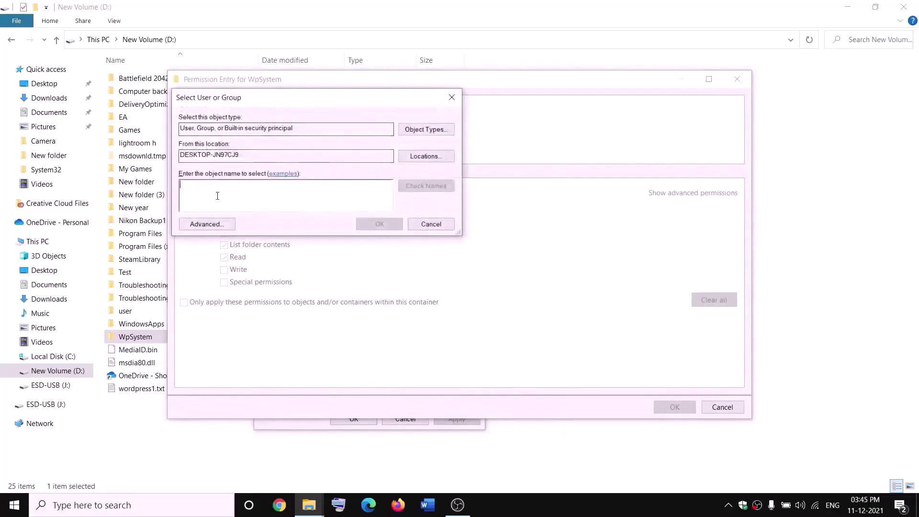
pyautogui.write('everyone')
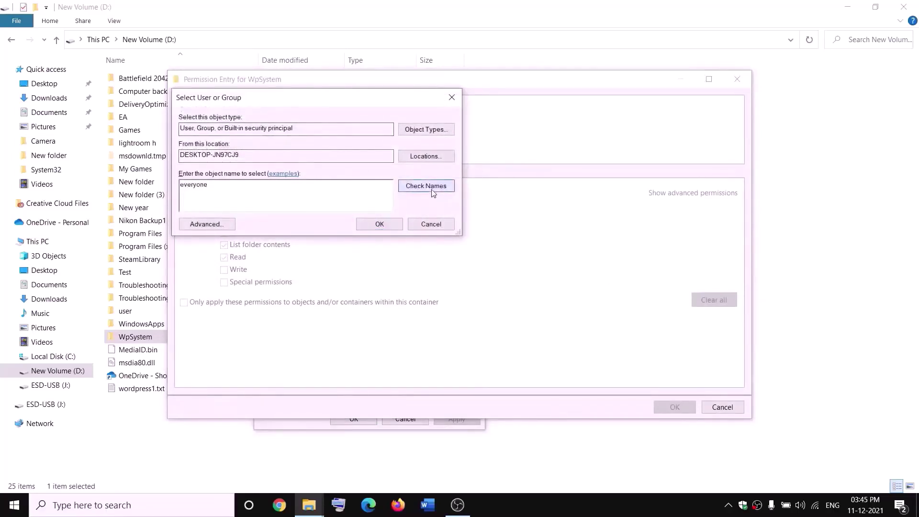
pyautogui.click(421, 187)
pyautogui.click(383, 224)
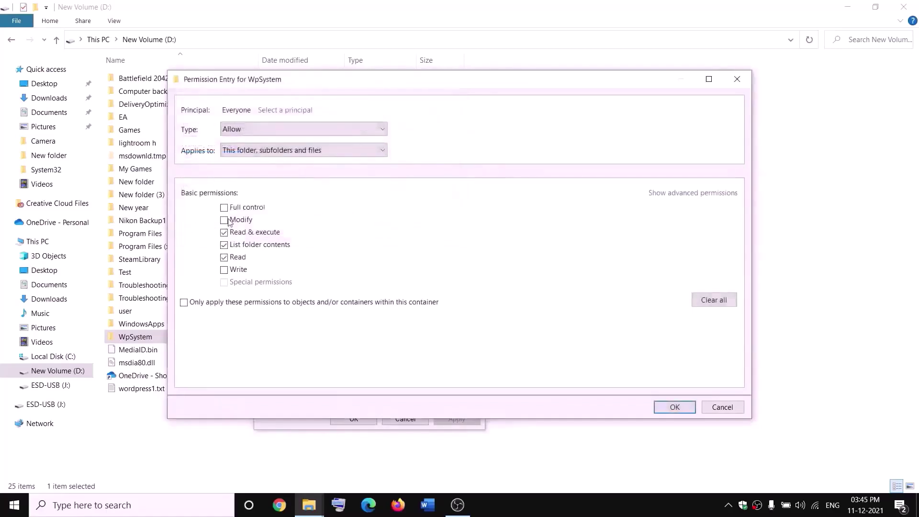
pyautogui.click(224, 209)
pyautogui.click(694, 408)
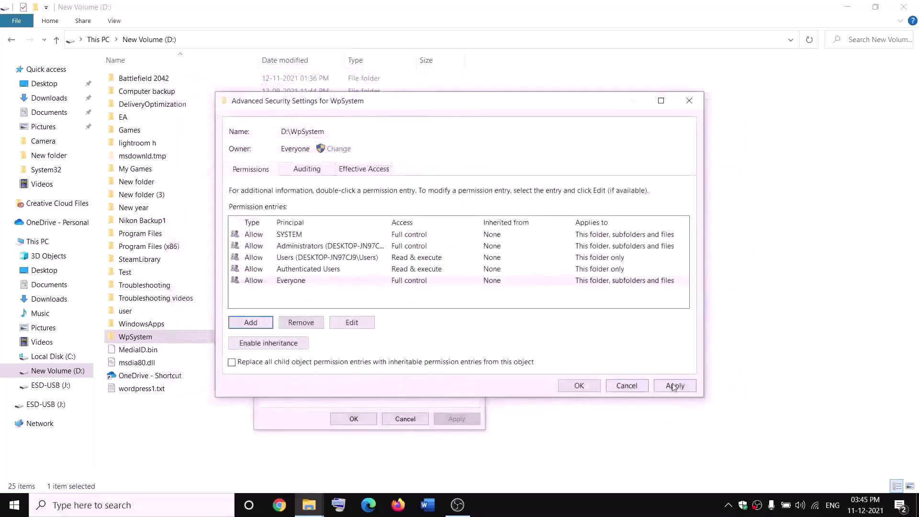
pyautogui.click(580, 385)
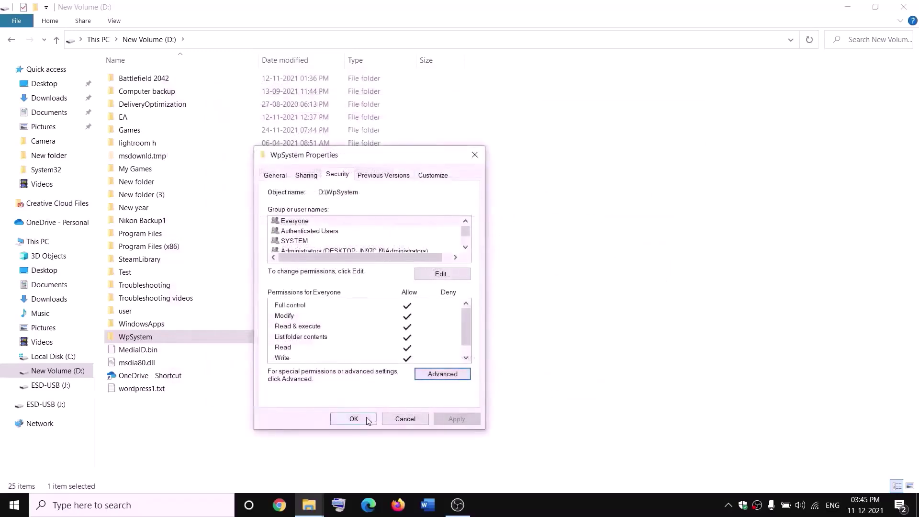
pyautogui.click(354, 419)
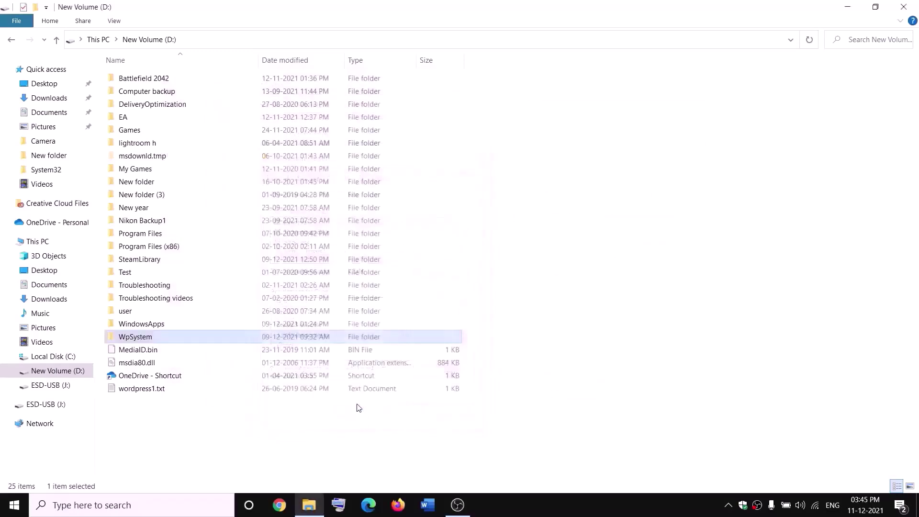
# - Append '.old' to the WpSystem folder name so it becomes WpSystem.old
pyautogui.rightClick(135, 340)
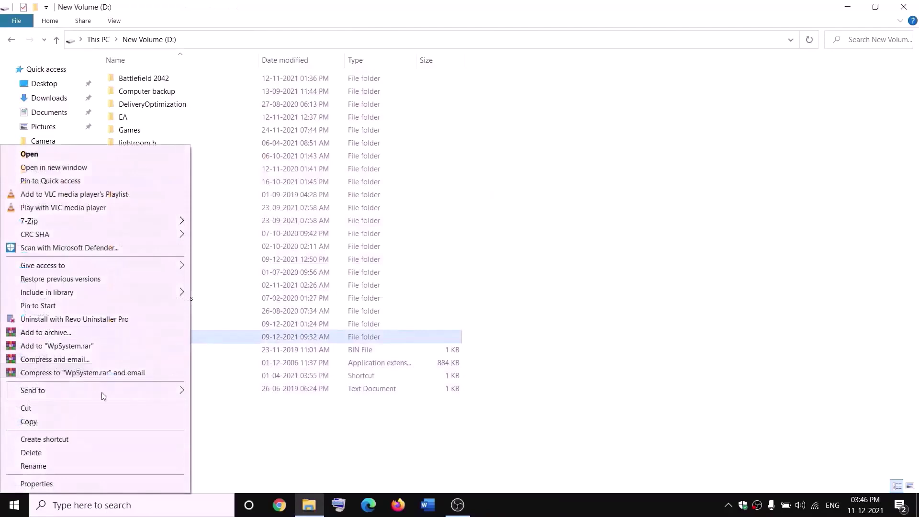
pyautogui.click(34, 466)
pyautogui.press('End')
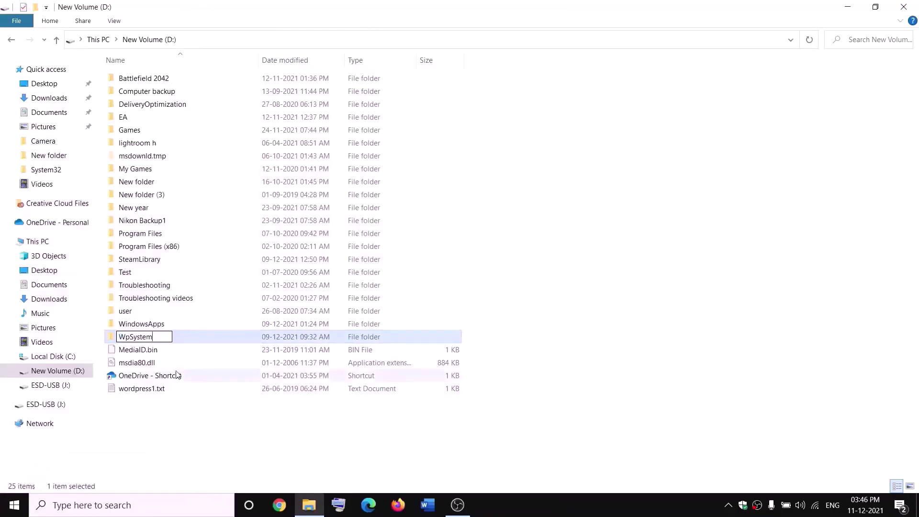
pyautogui.write('.old')
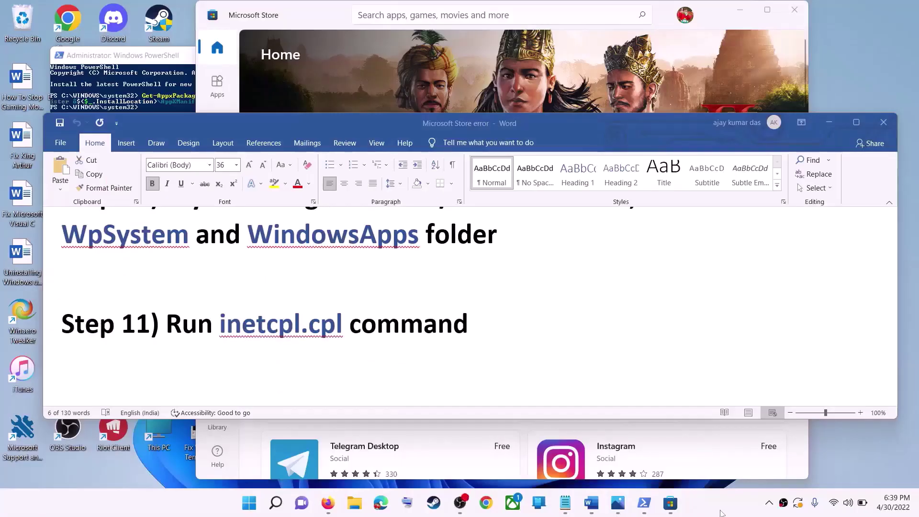
# - Highlight the Step 11 line, run inetcpl.cpl from search, and centre Internet Properties
pyautogui.moveTo(186, 329); pyautogui.dragTo(422, 329)
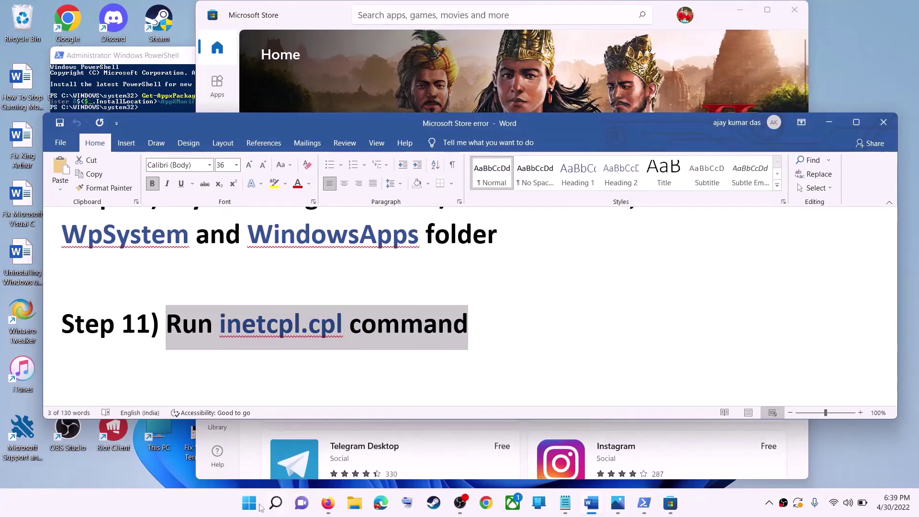
pyautogui.click(249, 502)
pyautogui.write('i')
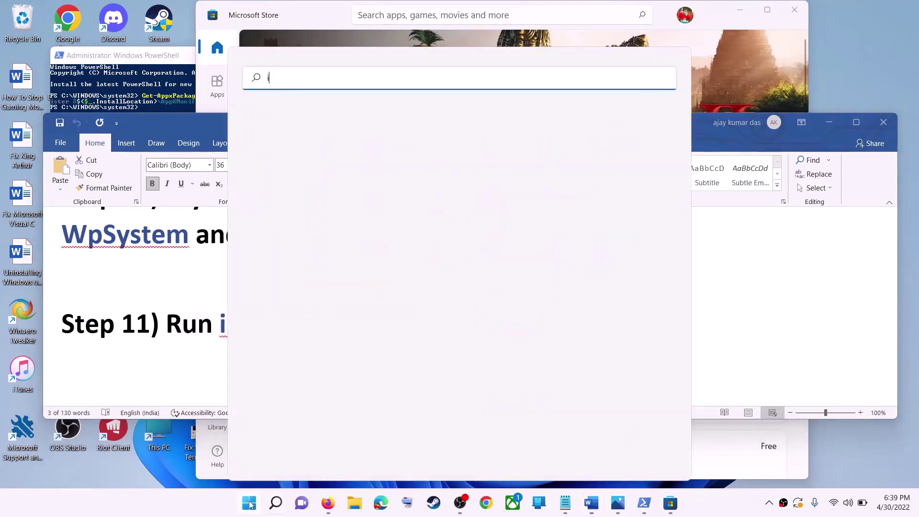
pyautogui.write('netc')
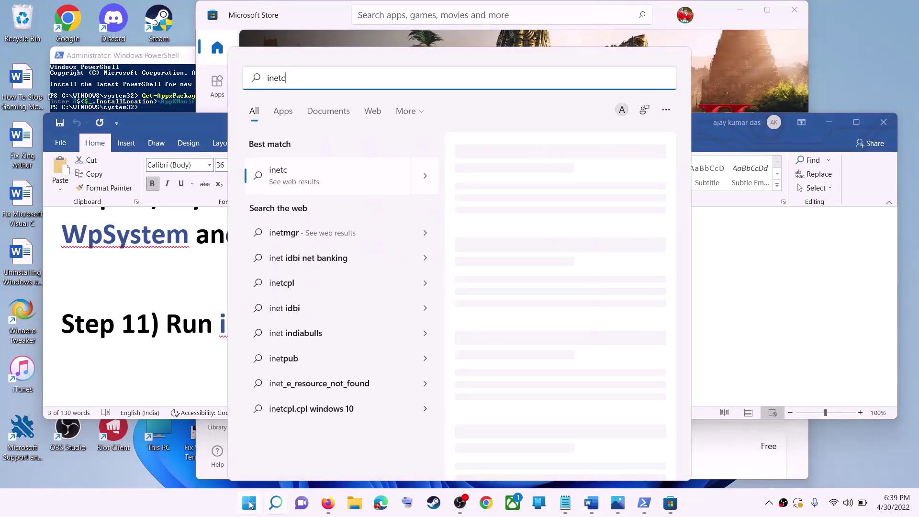
pyautogui.write('pl.cpl')
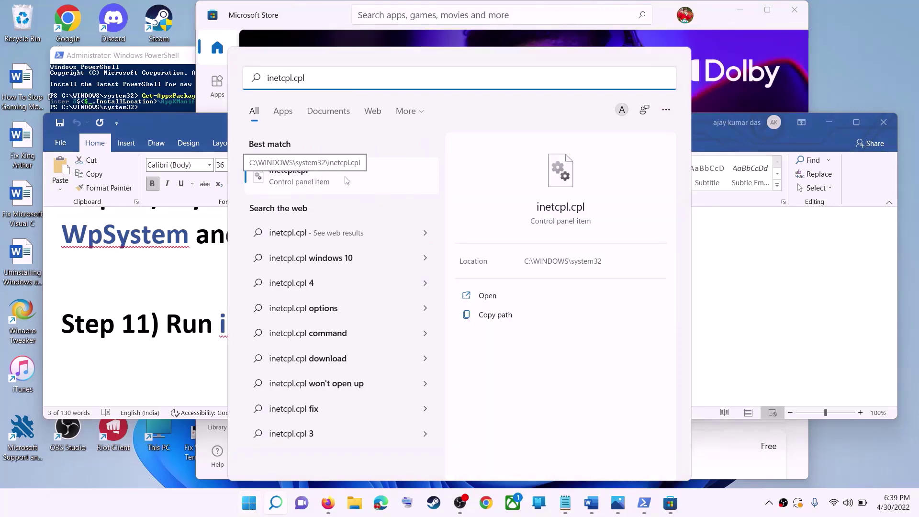
pyautogui.click(346, 180)
pyautogui.moveTo(158, 62); pyautogui.dragTo(424, 99)
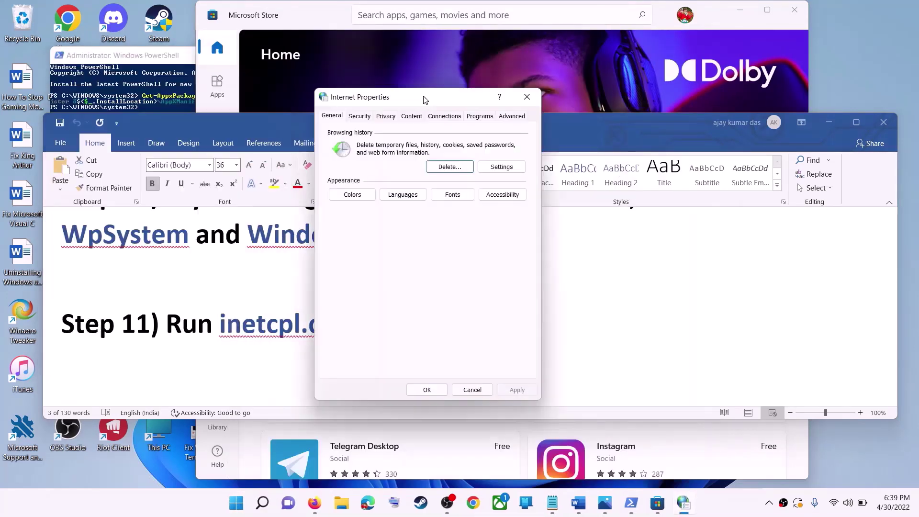
# - Scroll the Advanced settings to TLS 1.0–1.3, leave them enabled, and close with OK
pyautogui.click(510, 116)
pyautogui.scroll(-8, 455, 275)
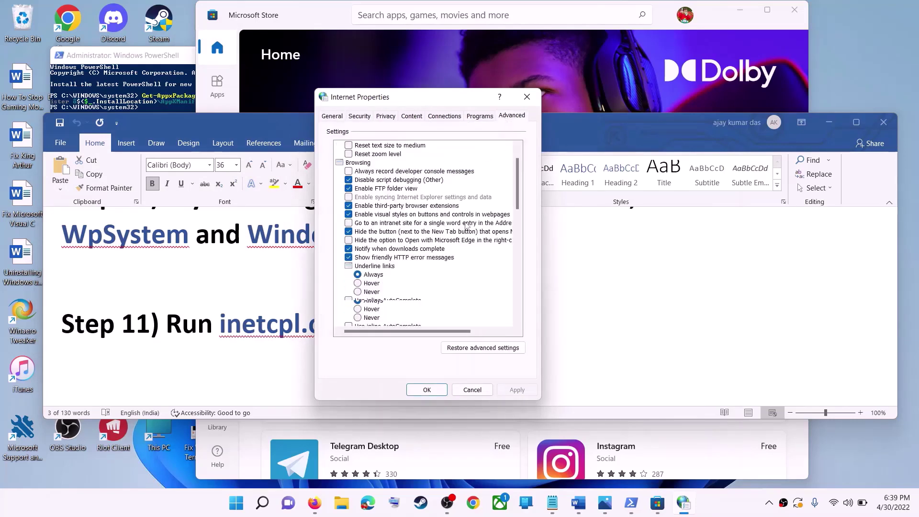
pyautogui.scroll(-3, 455, 275)
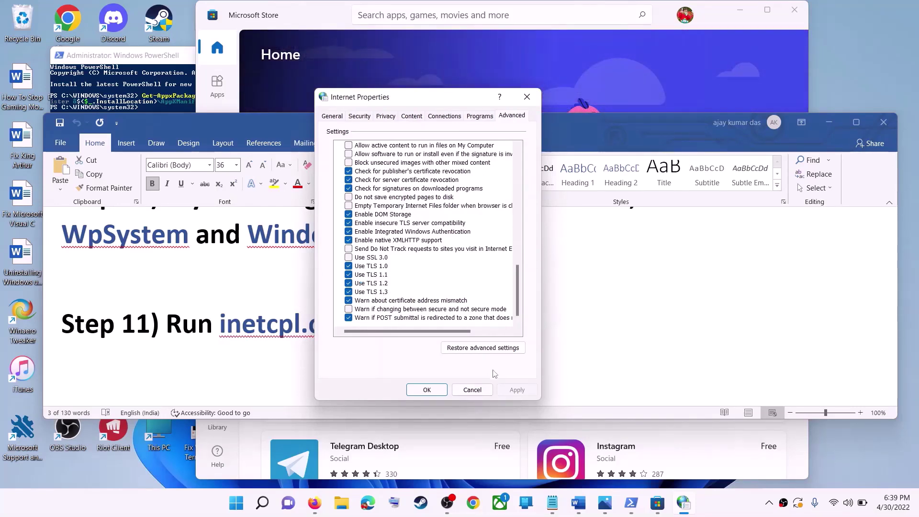
pyautogui.click(426, 390)
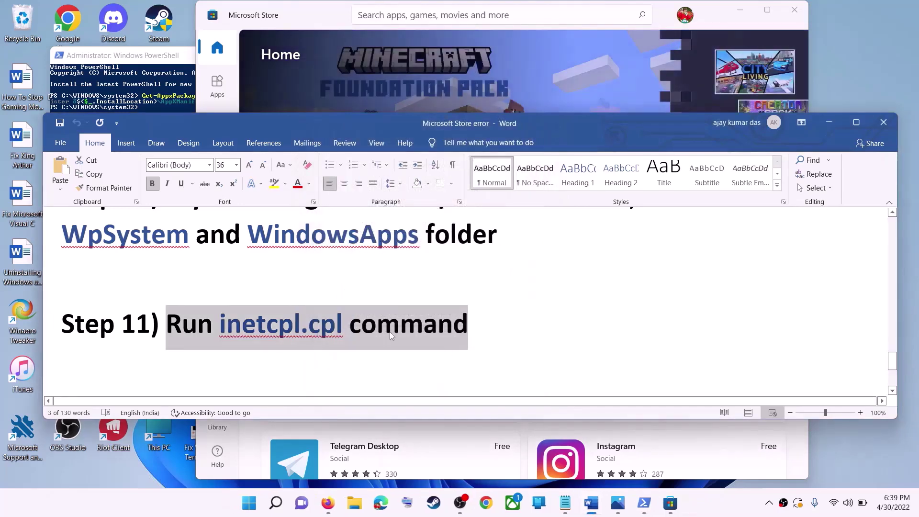
# - Scroll the guide document down to Step 12 and highlight its heading
pyautogui.click(269, 297)
pyautogui.scroll(-3, 316, 301)
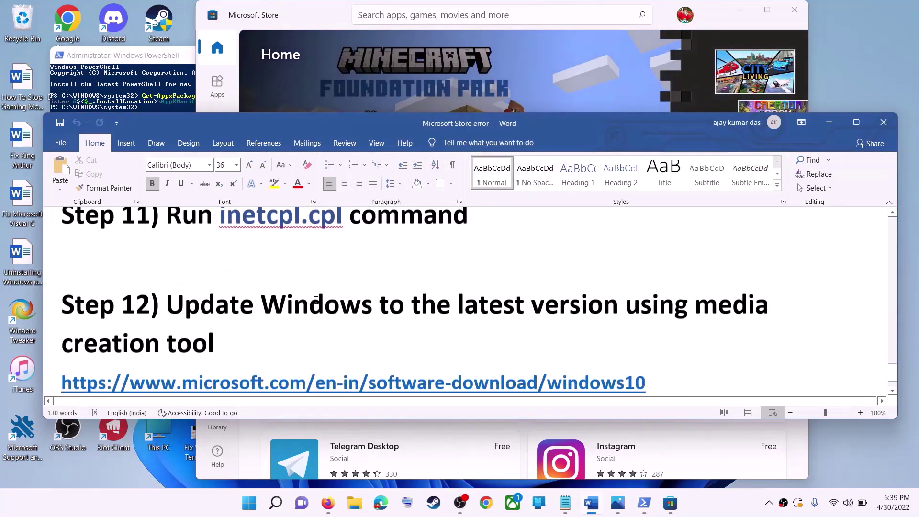
pyautogui.moveTo(167, 272); pyautogui.dragTo(636, 300)
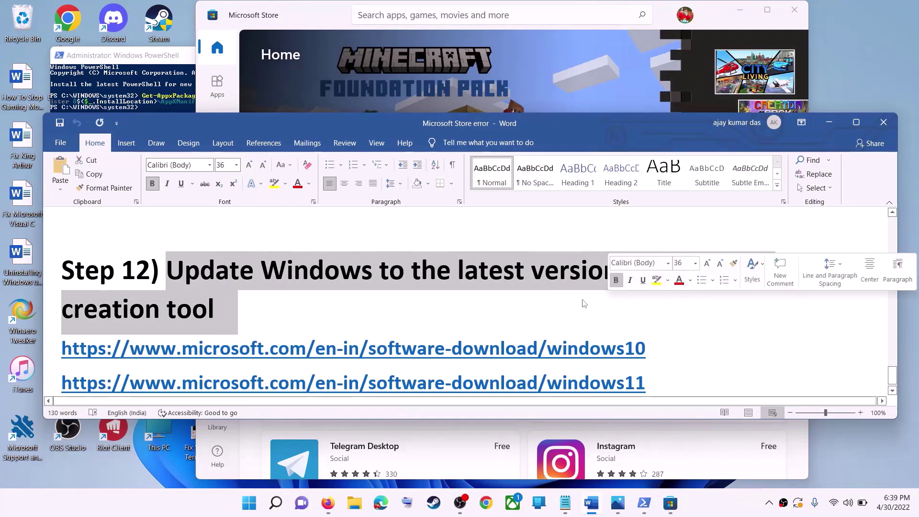
pyautogui.click(214, 319)
pyautogui.scroll(-1, 271, 308)
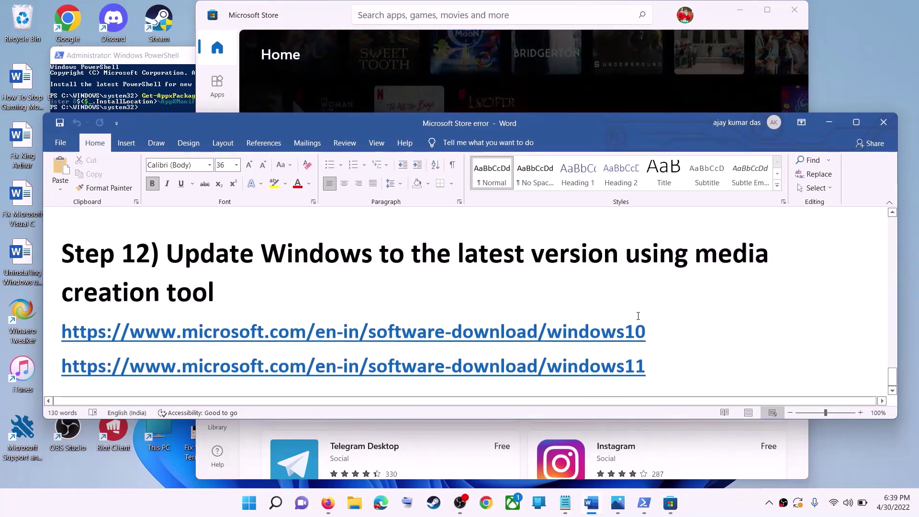
# - Select Step 12's windows10 and windows11 download link lines, then minimize Word
pyautogui.tripleClick(668, 328)
pyautogui.tripleClick(669, 369)
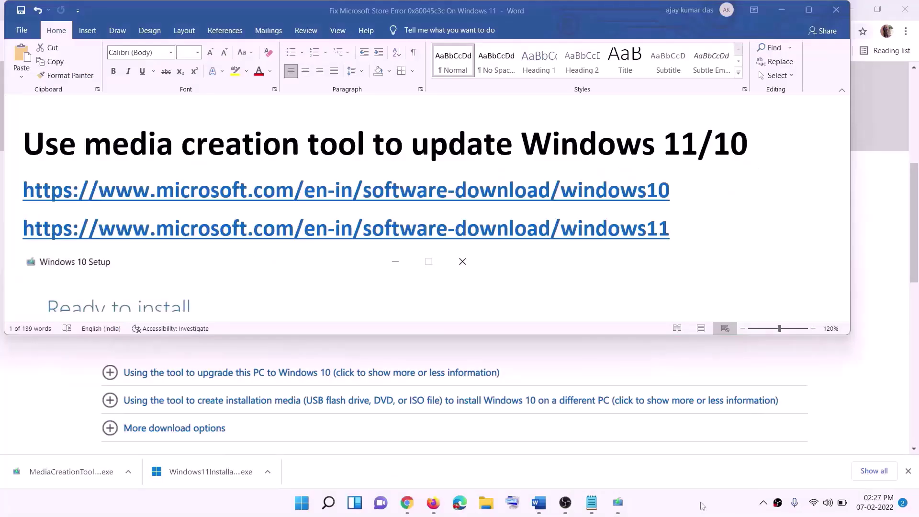
pyautogui.tripleClick(678, 191)
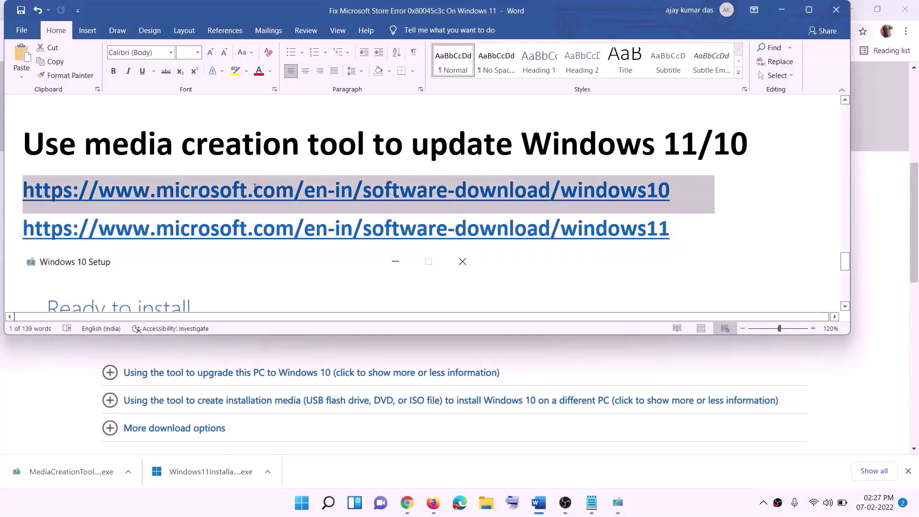
pyautogui.tripleClick(686, 230)
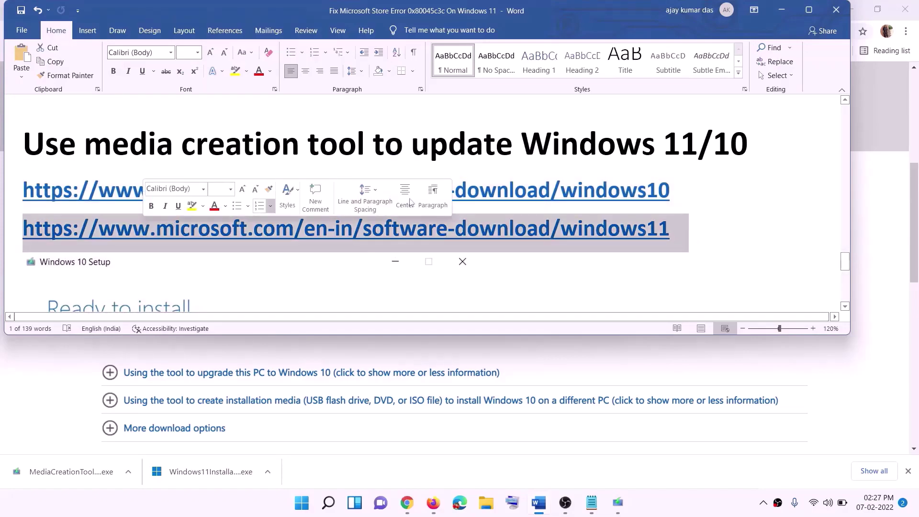
pyautogui.click(782, 9)
# - Scroll the Download Windows 10 page to the Create Windows 10 installation media section
pyautogui.scroll(5, 392, 249)
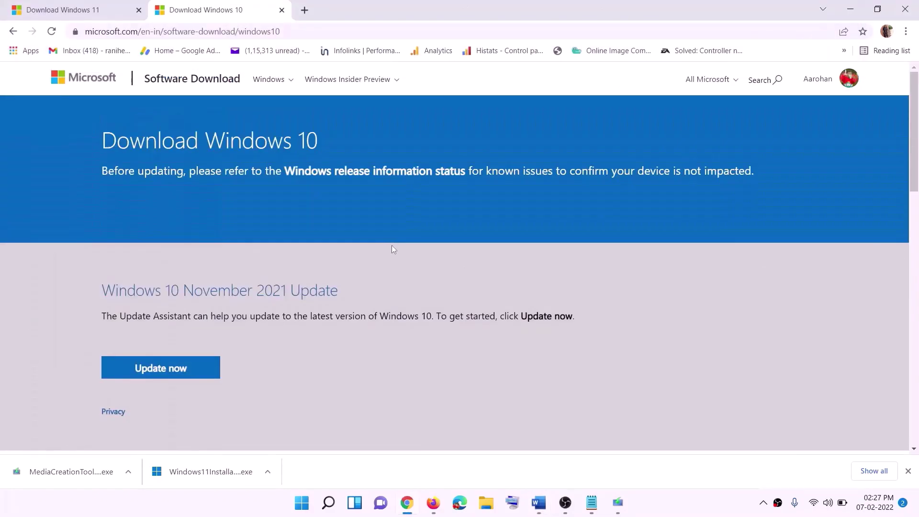
pyautogui.scroll(-5, 288, 259)
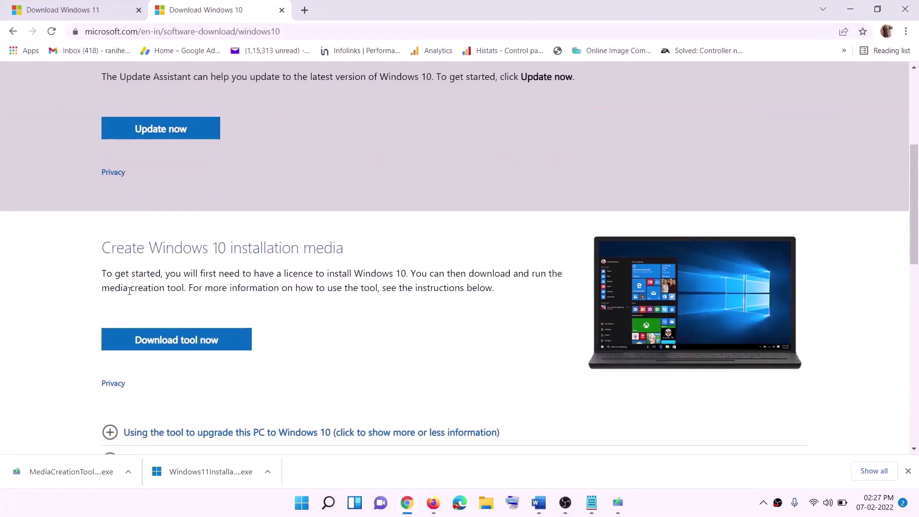
pyautogui.moveTo(110, 288); pyautogui.dragTo(205, 287)
pyautogui.scroll(-3, 308, 267)
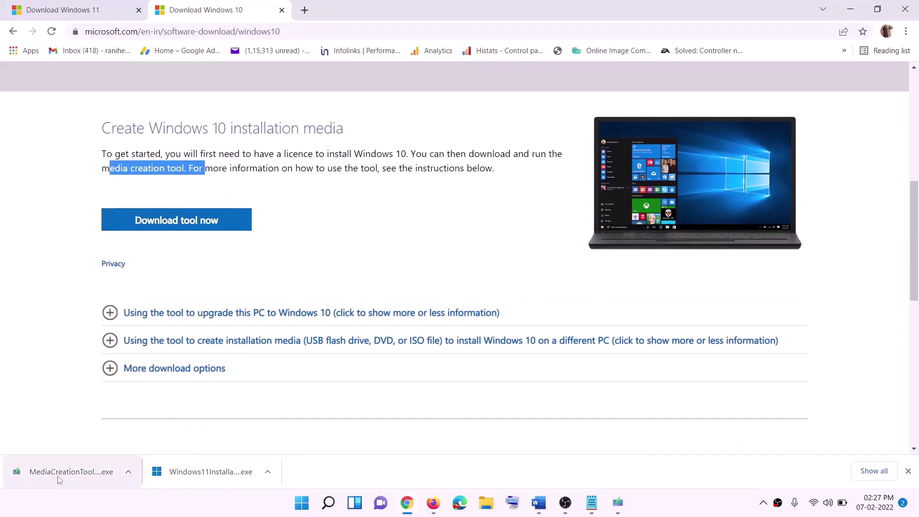
# - Run the downloaded MediaCreationTool, accept the license, and choose Upgrade this PC now
pyautogui.click(622, 507)
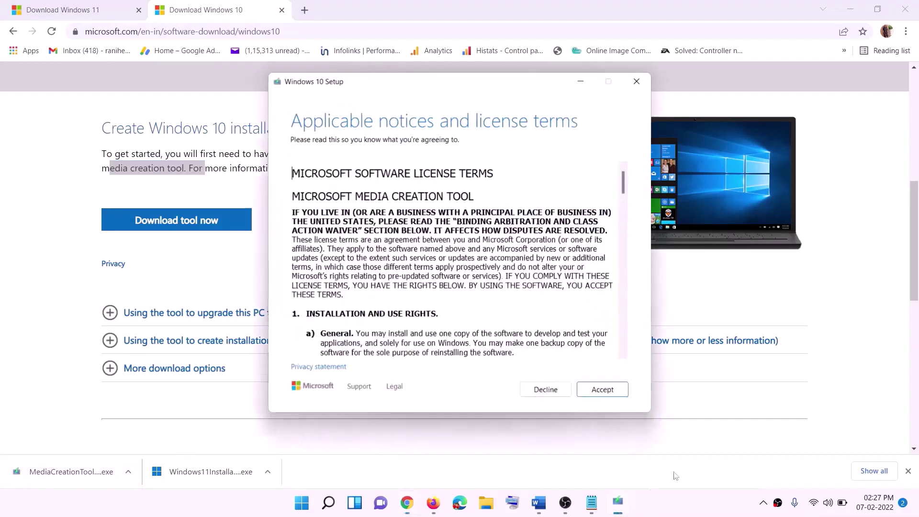
pyautogui.click(602, 390)
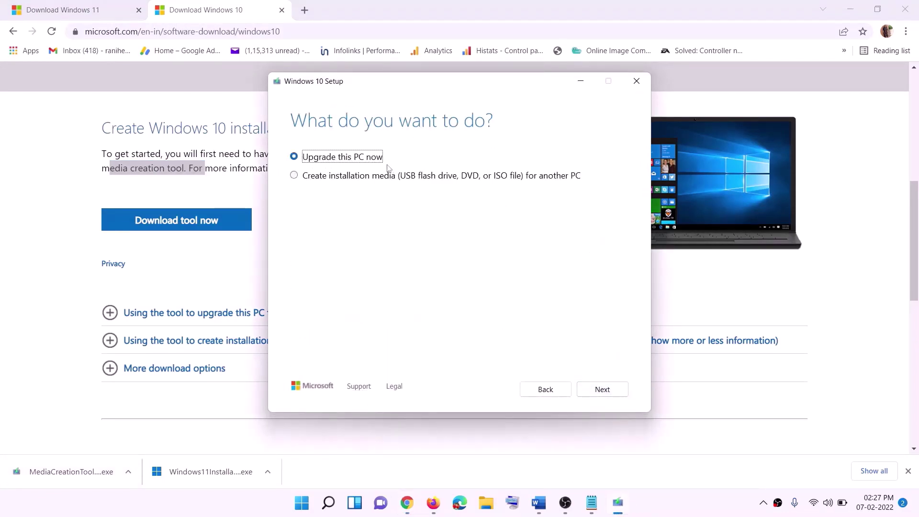
pyautogui.click(602, 390)
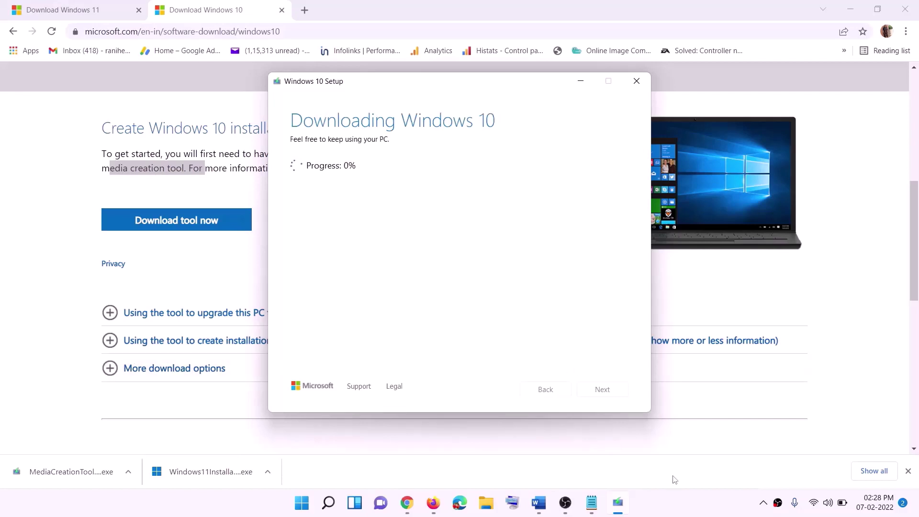
pyautogui.click(679, 512)
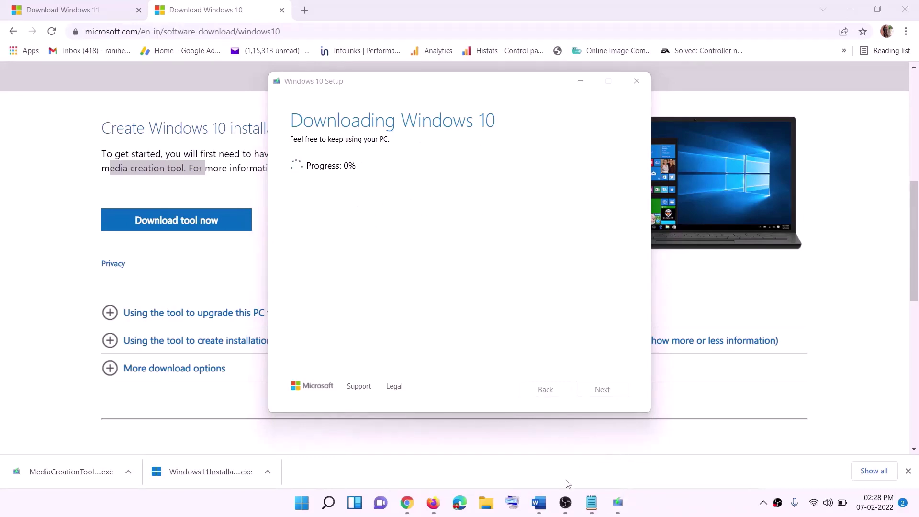
pyautogui.click(539, 502)
pyautogui.scroll(-1, 103, 234)
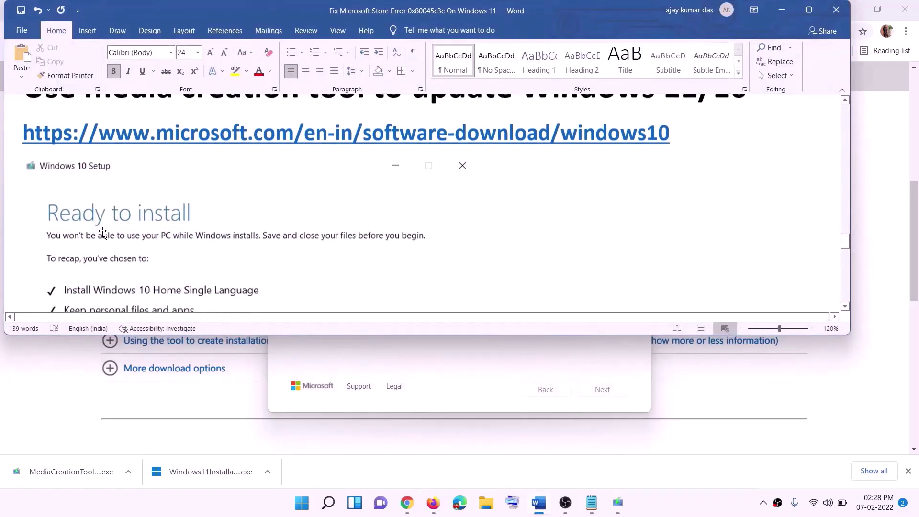
pyautogui.click(809, 11)
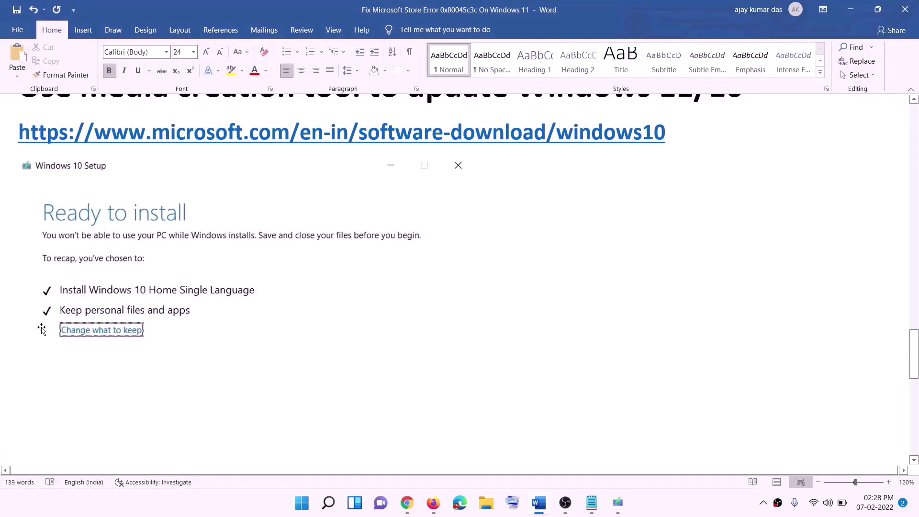
pyautogui.scroll(-1, 473, 334)
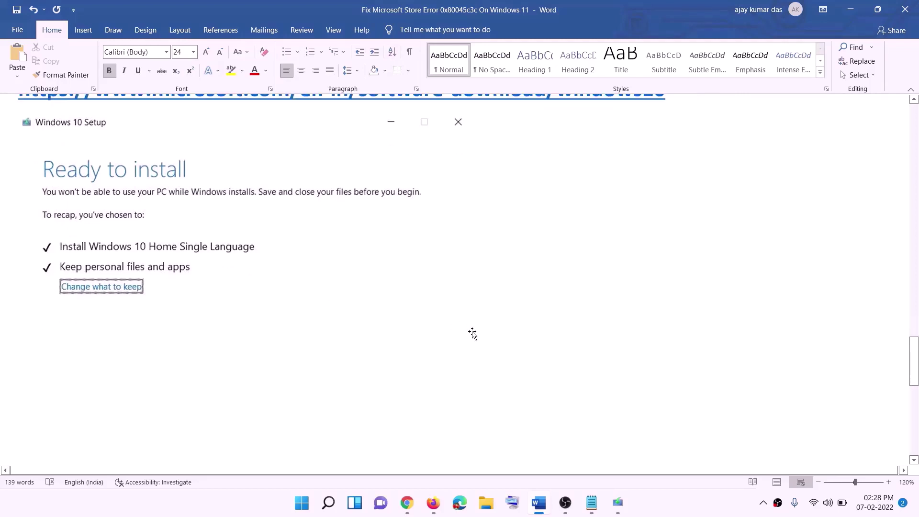
pyautogui.scroll(-1, 472, 334)
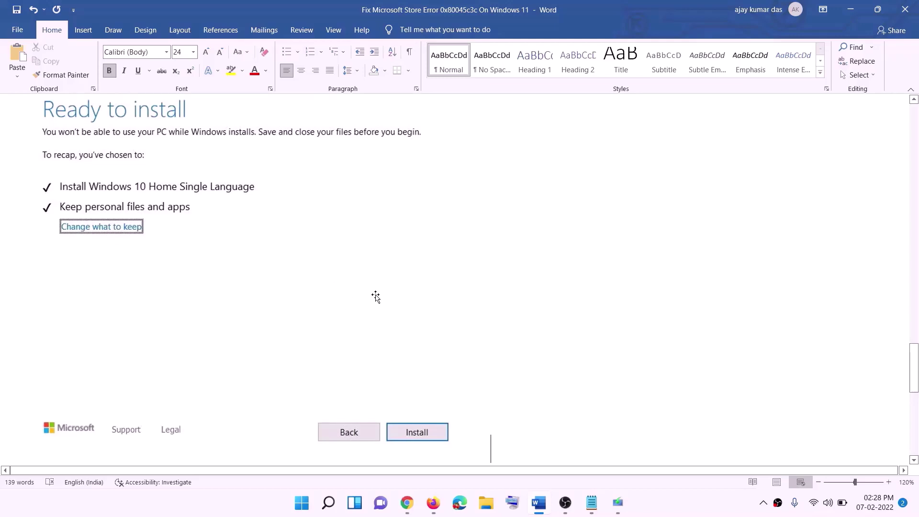
pyautogui.scroll(1, 377, 297)
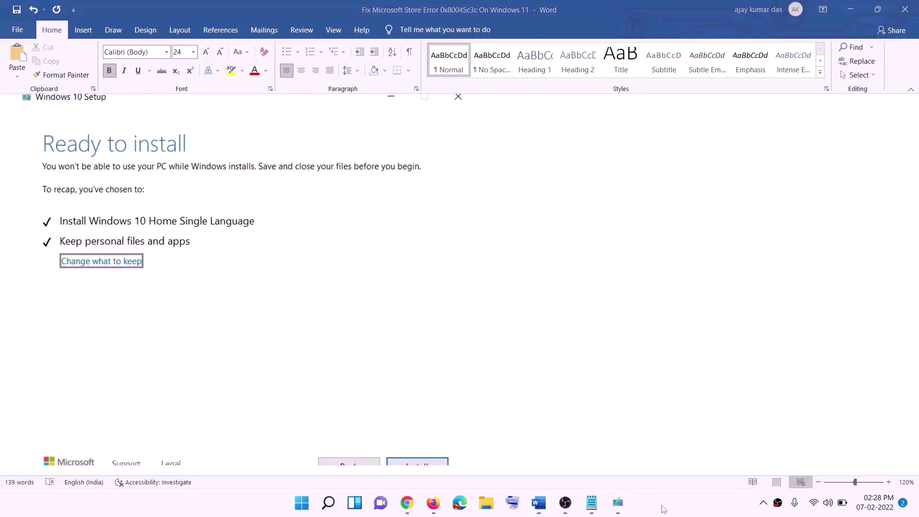
# - Download MediaCreationTool.exe from Create Windows 11 Installation Media and run it
pyautogui.click(421, 503)
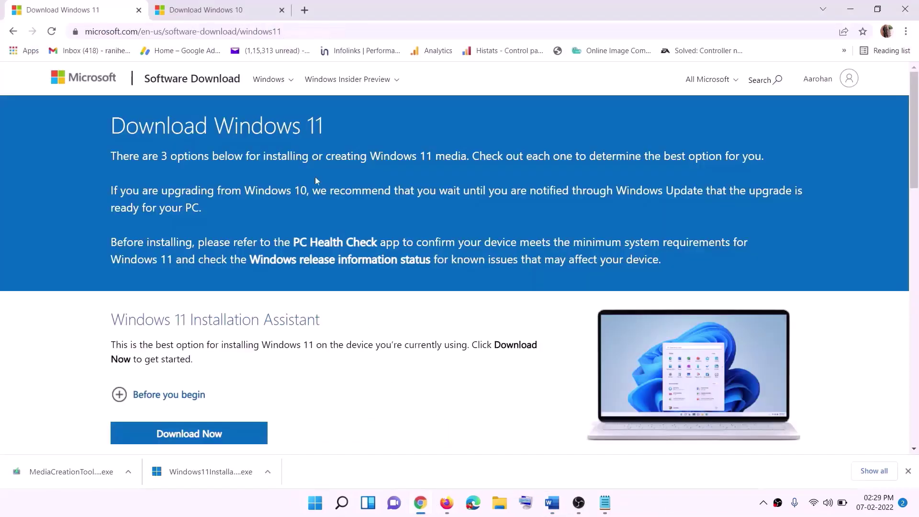
pyautogui.scroll(-5, 190, 294)
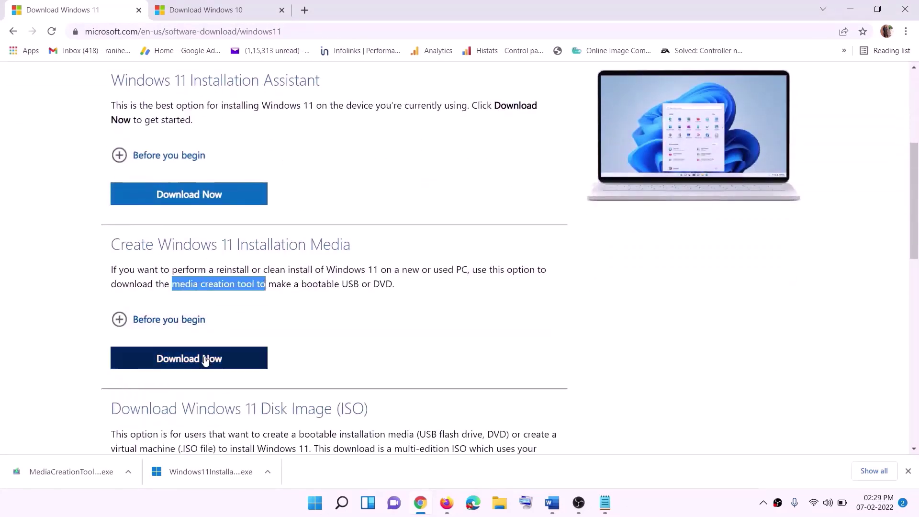
pyautogui.click(183, 365)
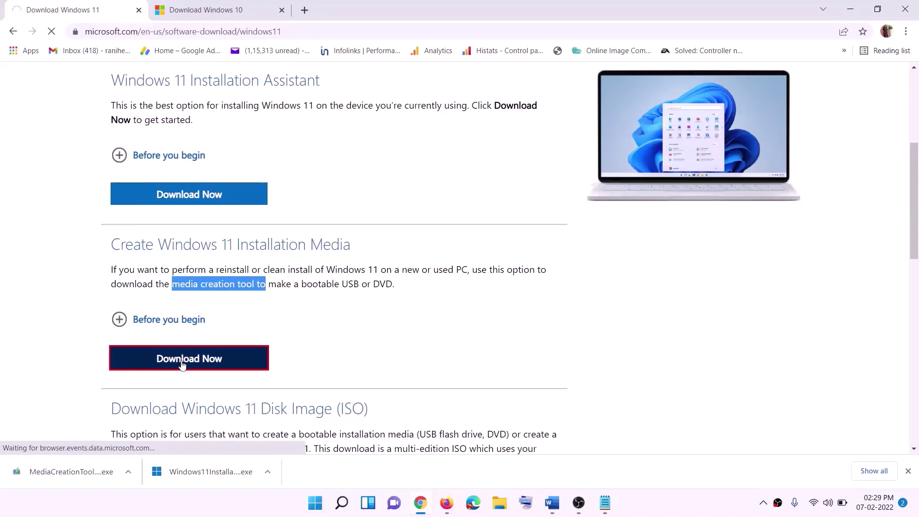
pyautogui.click(64, 475)
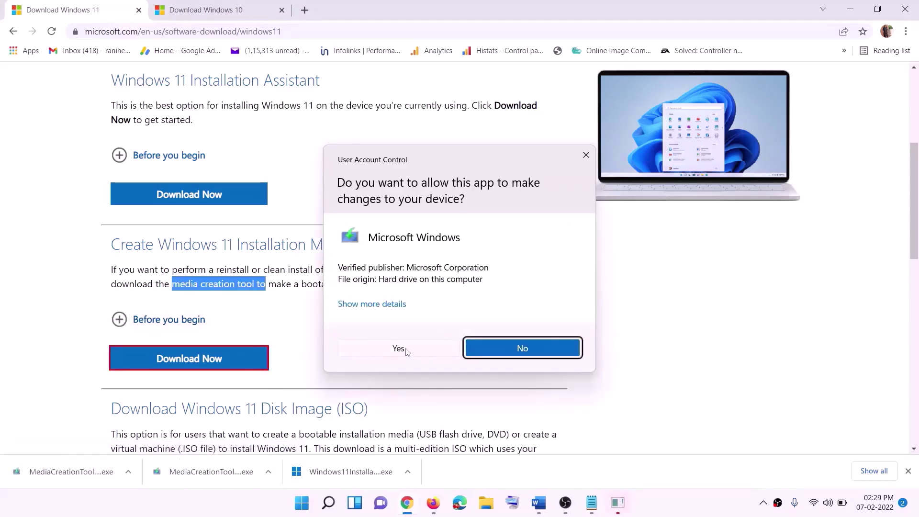
# - Approve UAC, accept the license, choose ISO file, and save it as Windows on the Desktop
pyautogui.click(405, 351)
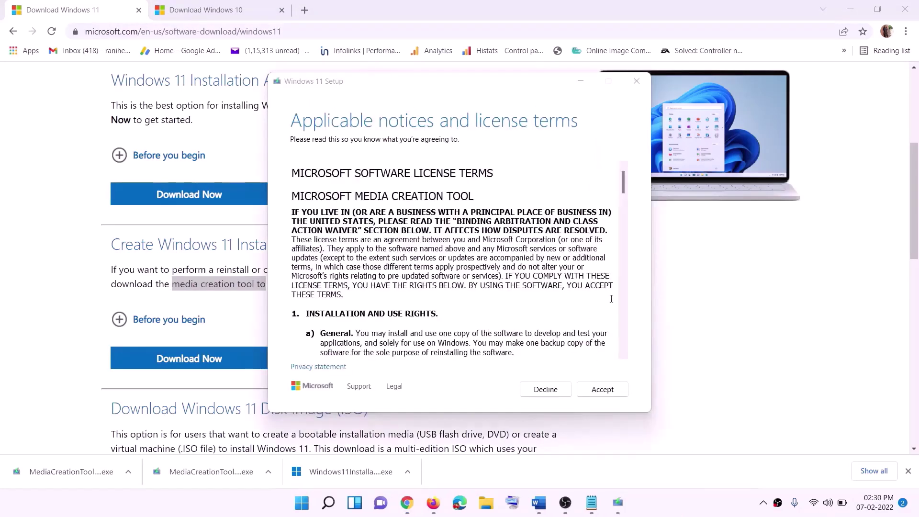
pyautogui.click(592, 390)
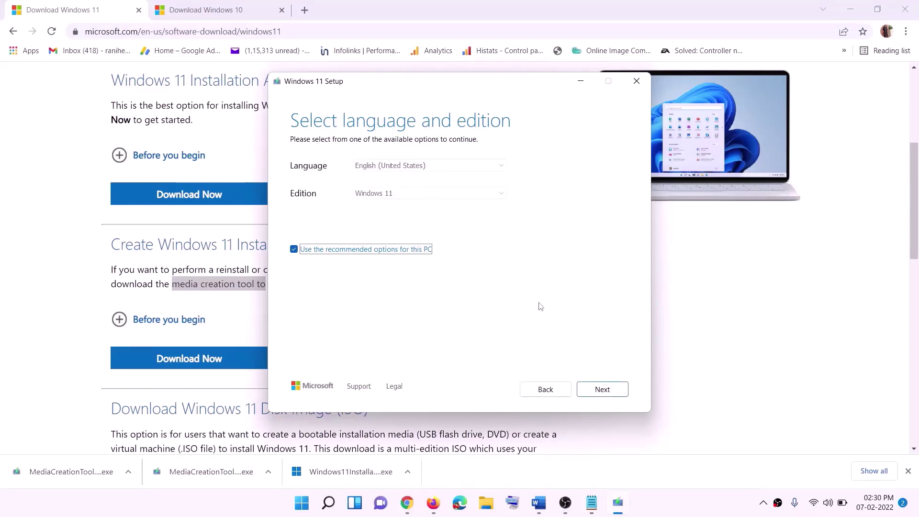
pyautogui.click(596, 388)
pyautogui.click(305, 209)
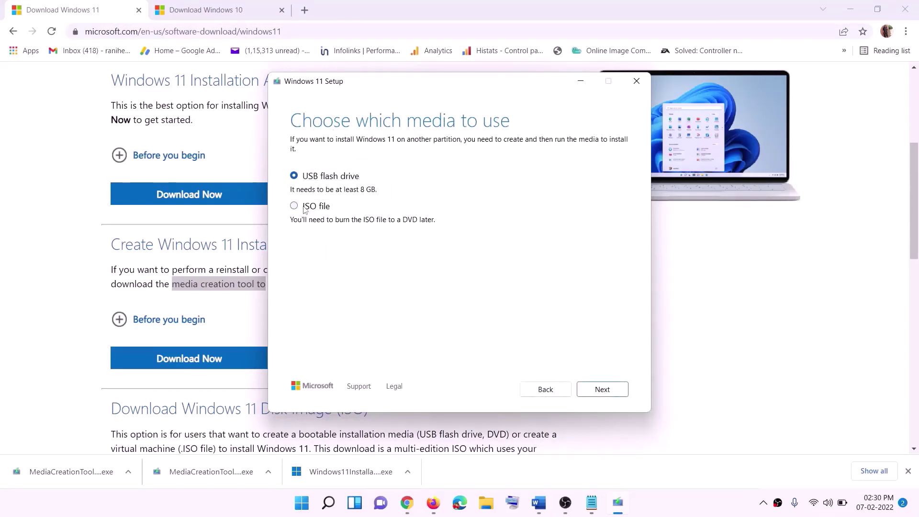
pyautogui.click(601, 389)
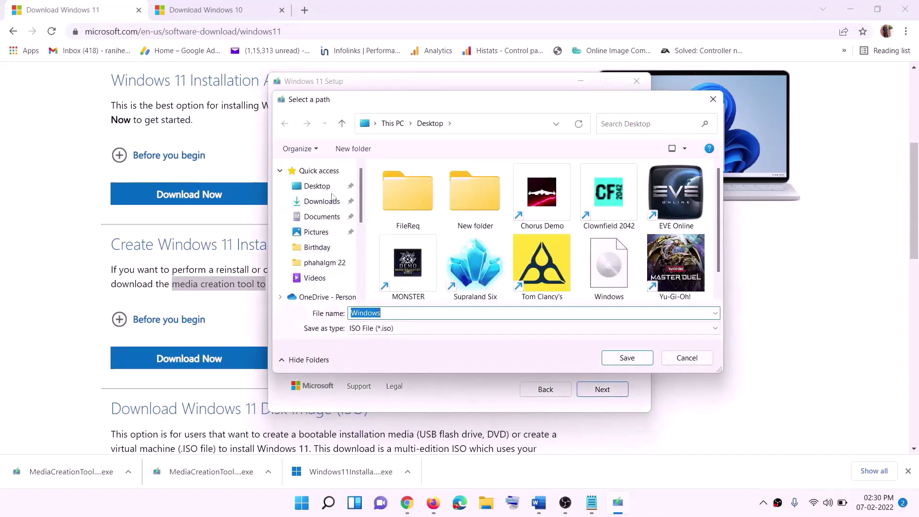
pyautogui.click(314, 189)
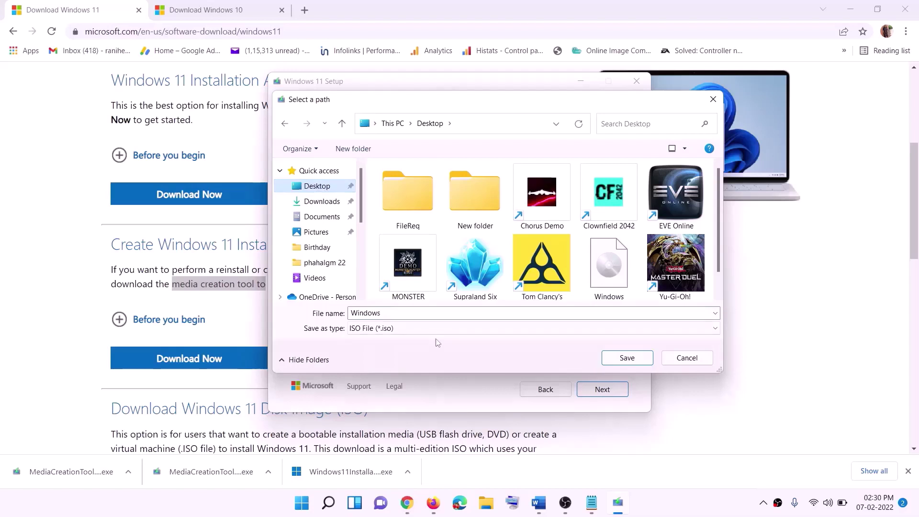
pyautogui.click(631, 362)
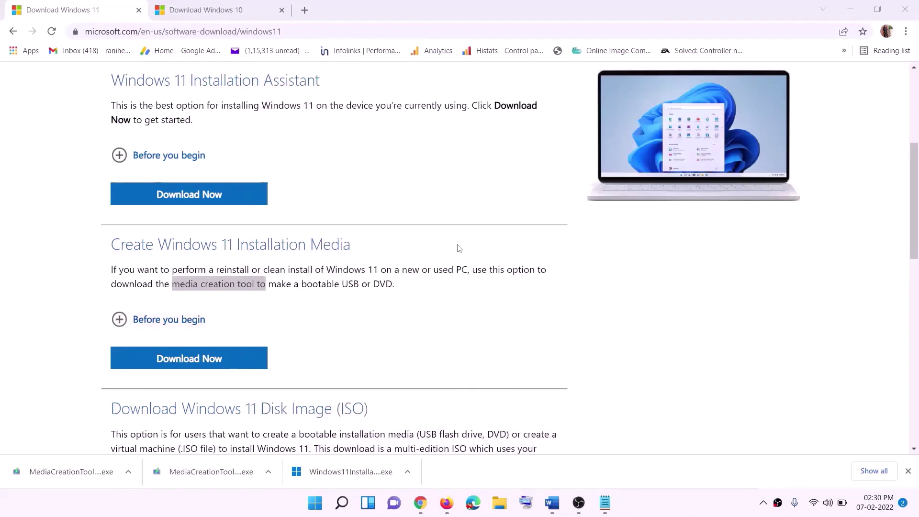
# - Mount the Windows ISO from the desktop and run setup from DVD Drive (F:)
pyautogui.press('super+d')
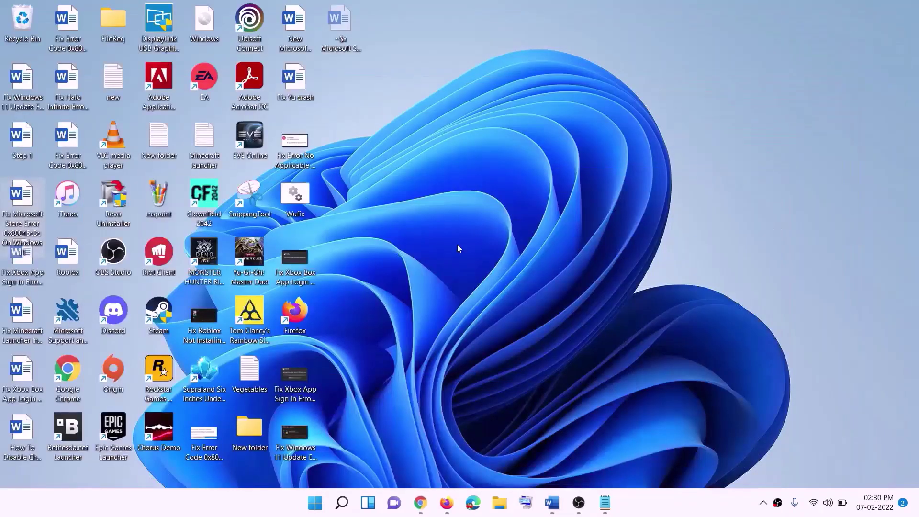
pyautogui.moveTo(224, 29); pyautogui.dragTo(367, 294)
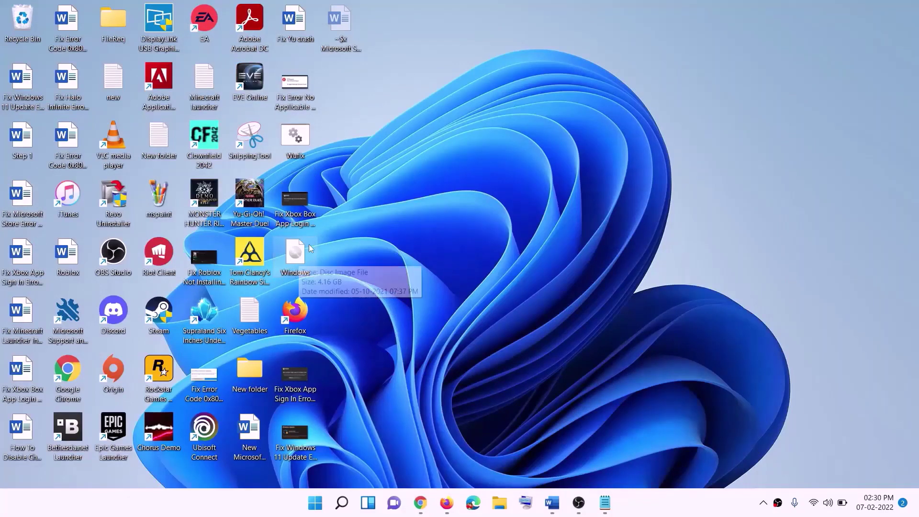
pyautogui.doubleClick(299, 263)
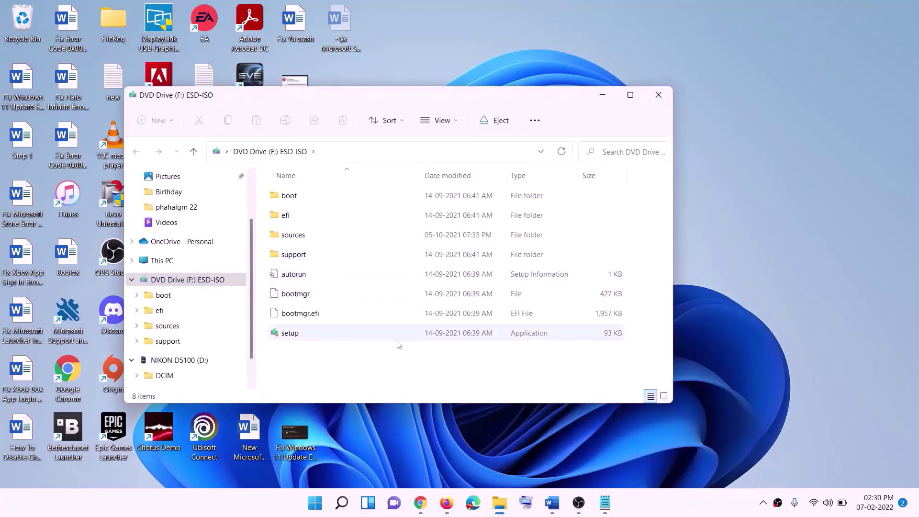
pyautogui.click(291, 335)
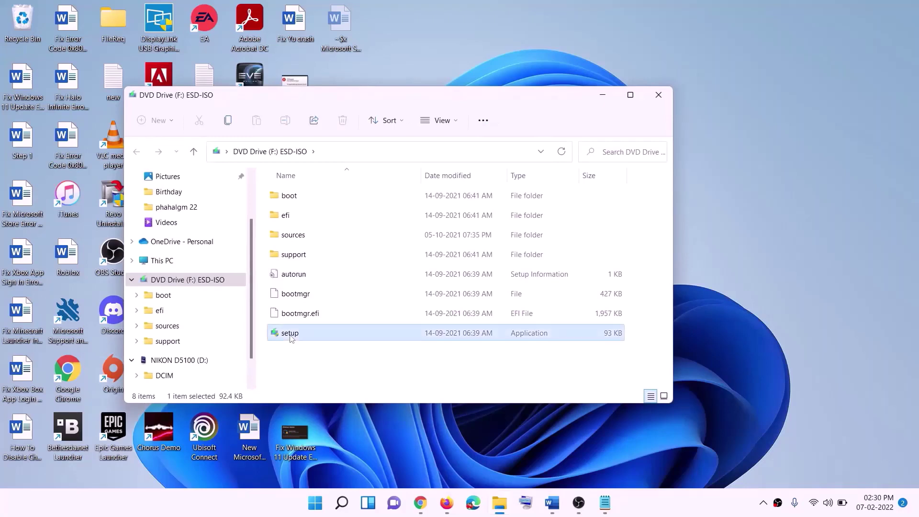
pyautogui.doubleClick(316, 333)
# - Approve the UAC prompt and continue past the Install Windows 11 screen
pyautogui.click(394, 376)
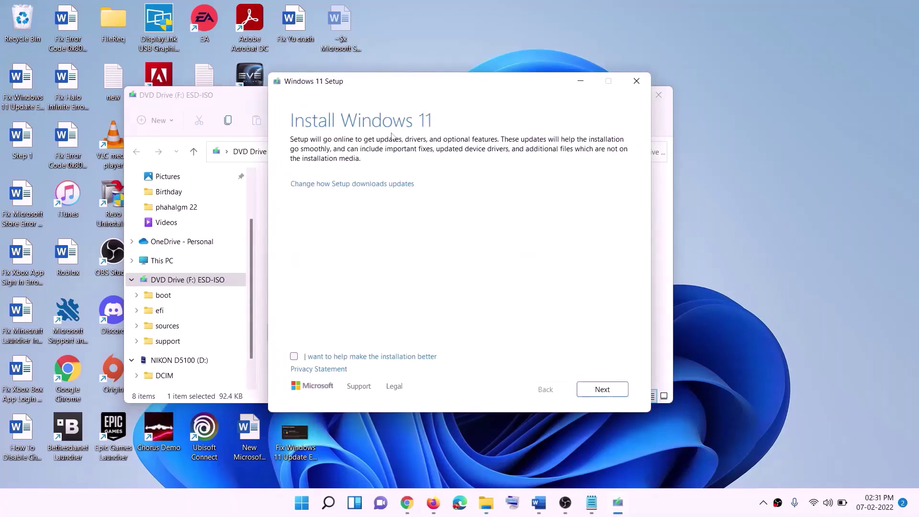
pyautogui.click(607, 390)
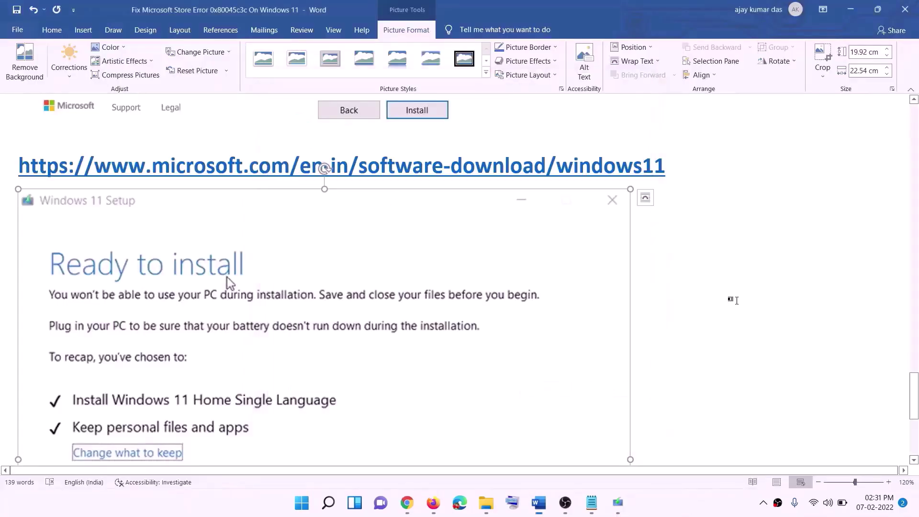
pyautogui.scroll(-3, 215, 218)
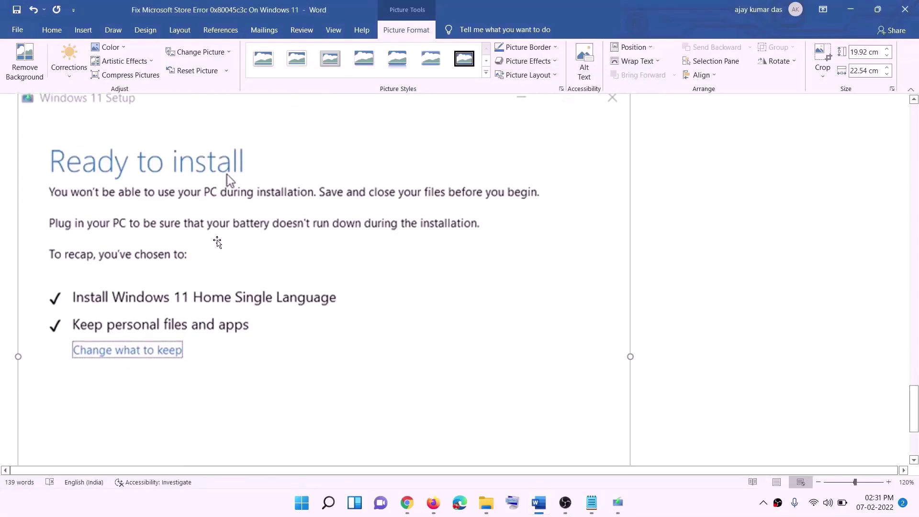
pyautogui.scroll(-1, 258, 178)
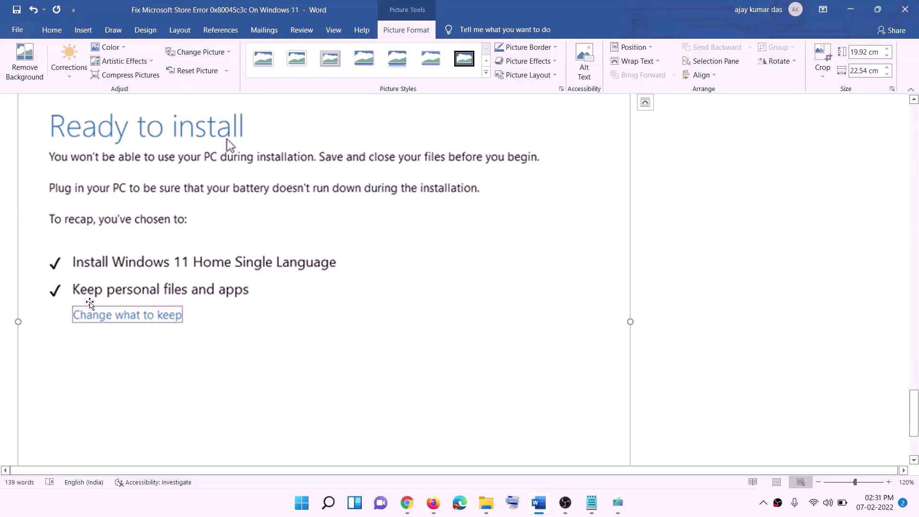
pyautogui.scroll(-3, 303, 299)
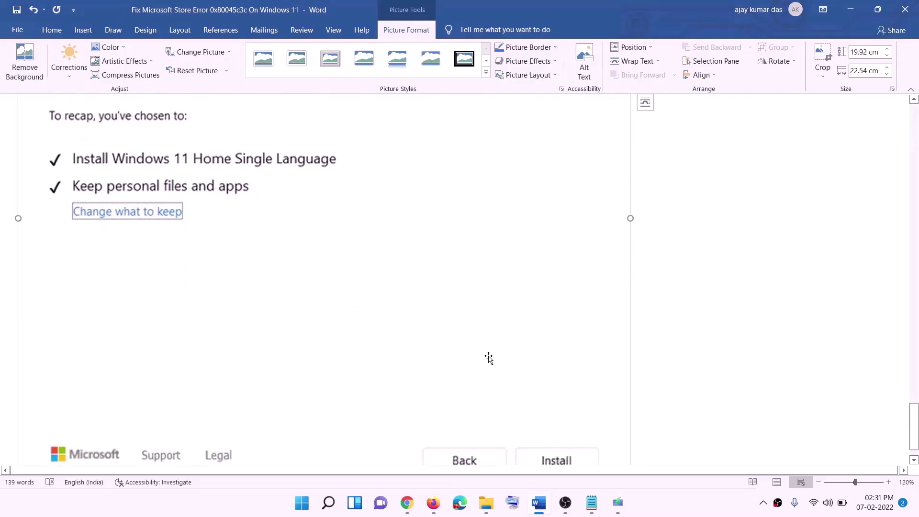
pyautogui.scroll(4, 489, 358)
pyautogui.scroll(3, 489, 358)
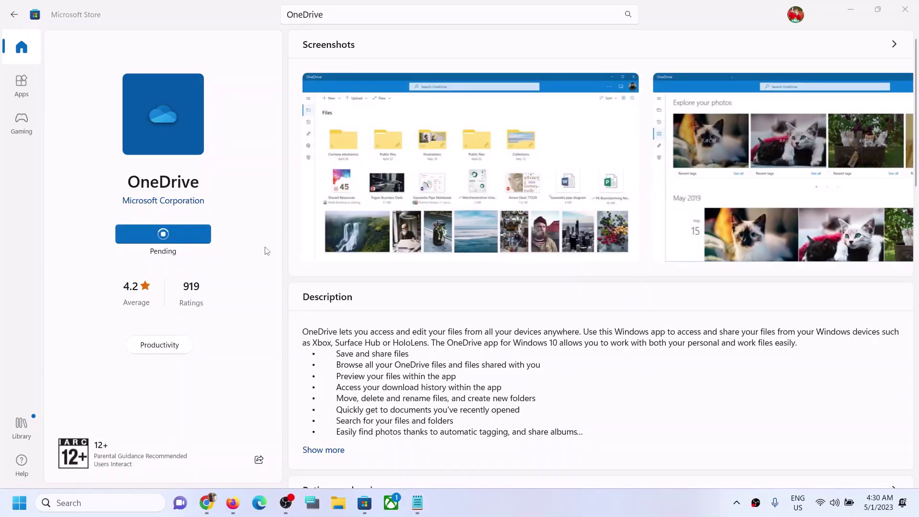
# - Switch Chrome to Microsoft's Download OneDrive page and check its web address
pyautogui.click(206, 503)
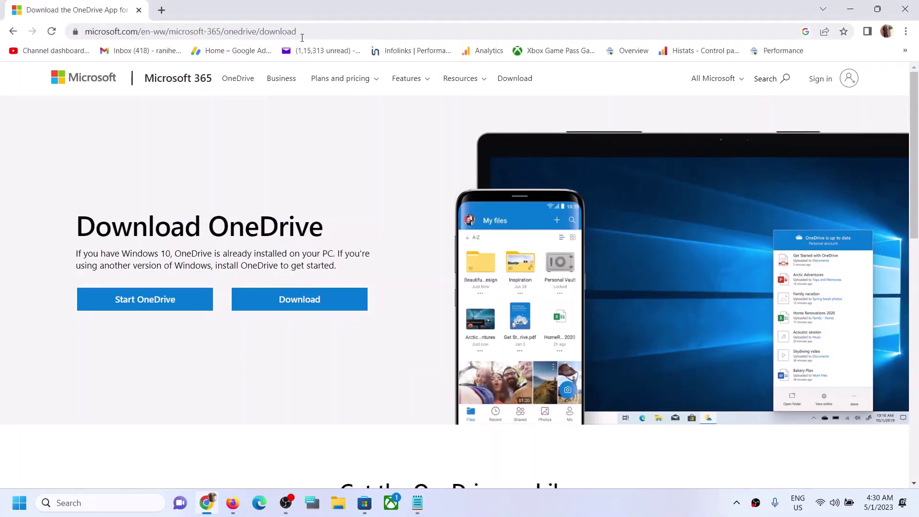
pyautogui.click(302, 38)
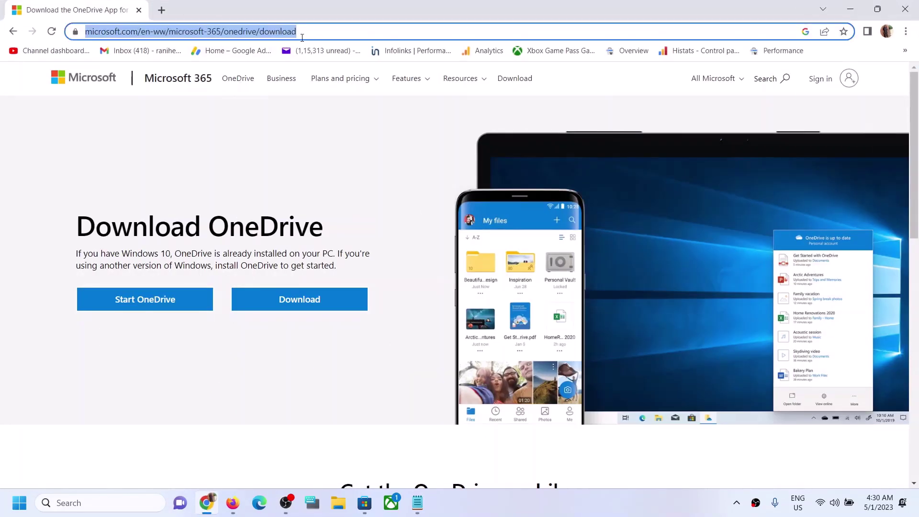
pyautogui.click(241, 187)
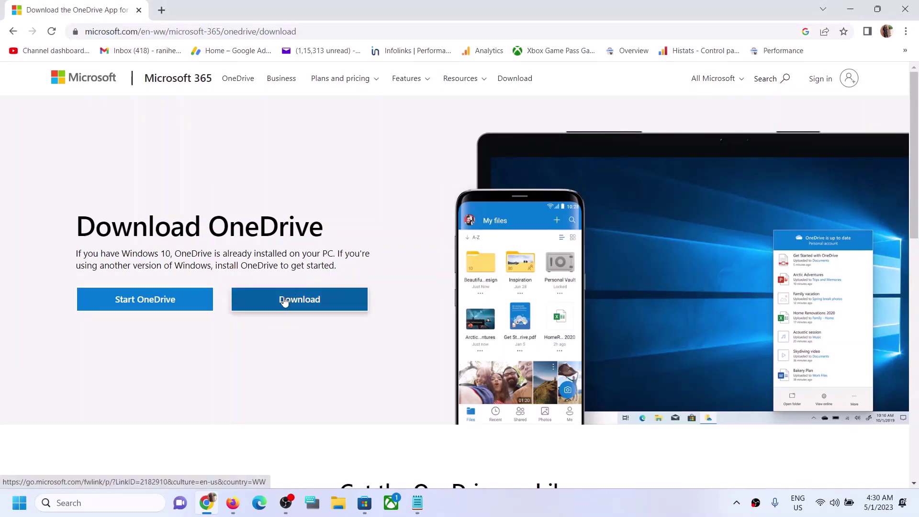